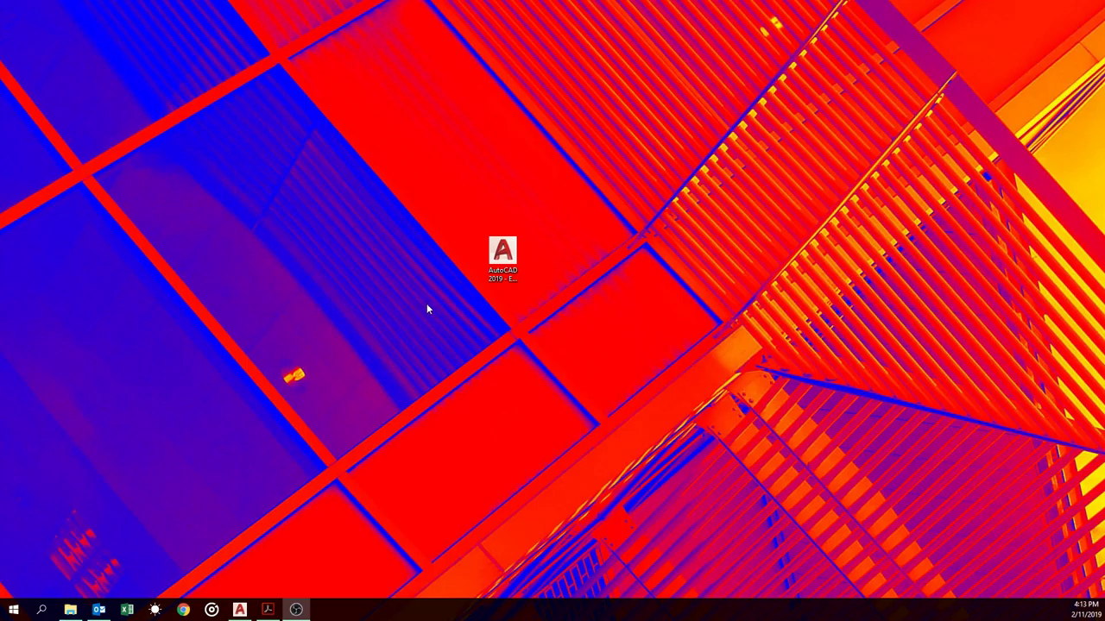
# - Show ASSIGNMENT08.dwg in AutoCAD beside the Assignment 08 Table Blocks PDF, then expand the layer controls
pyautogui.click(239, 609)
pyautogui.click(268, 609)
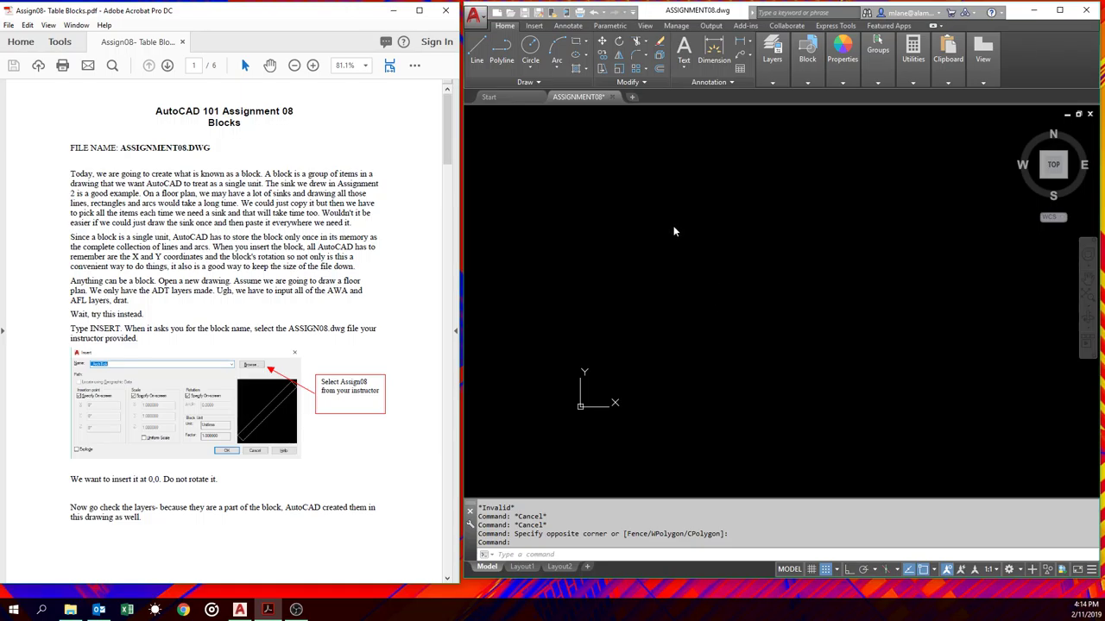
pyautogui.click(777, 81)
# - Review the drawing's layer list, then open the Insert dialog with I
pyautogui.click(876, 97)
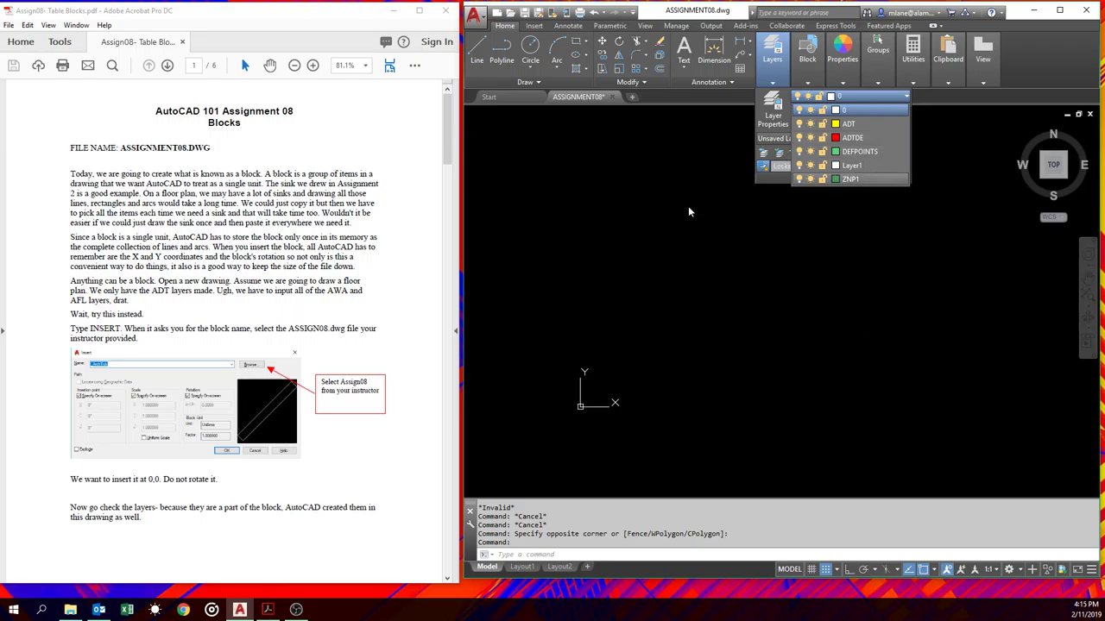
pyautogui.click(819, 81)
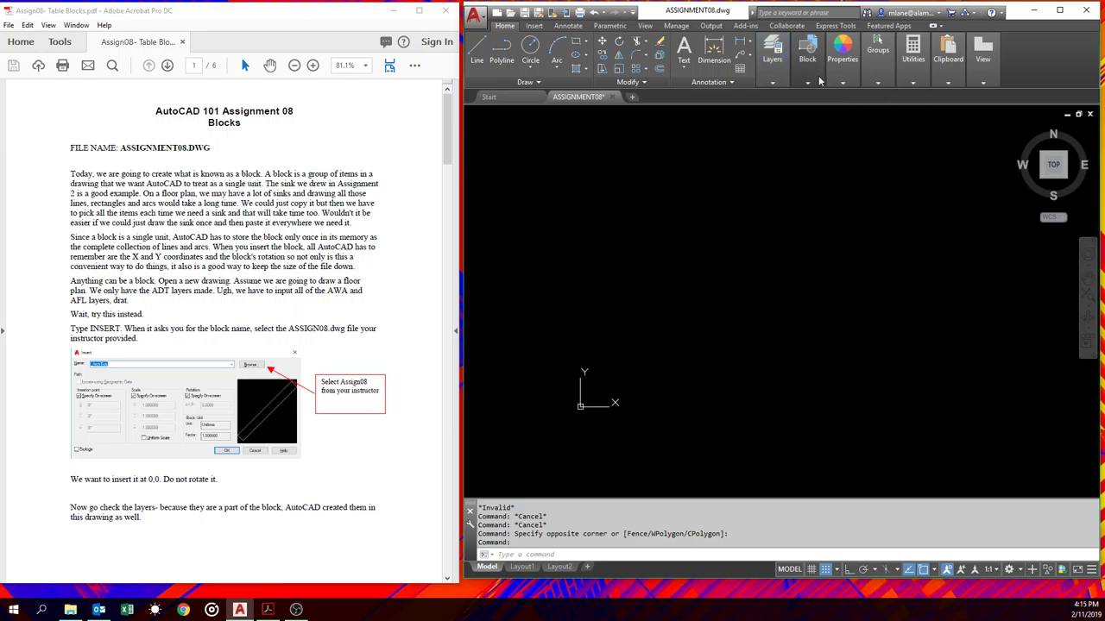
pyautogui.click(820, 80)
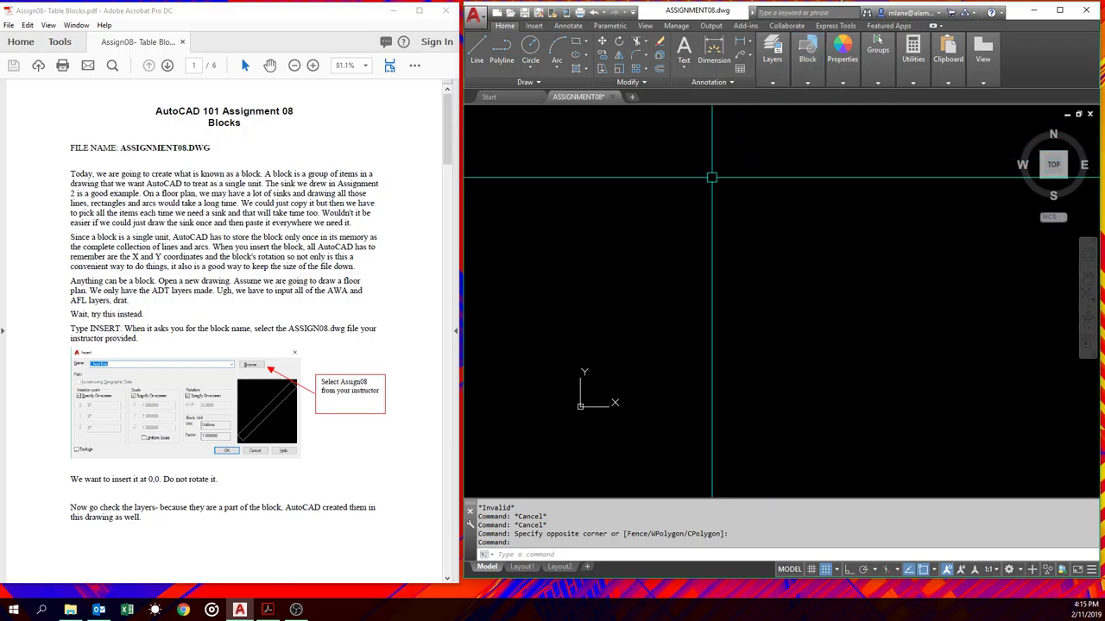
pyautogui.write('i')
pyautogui.press('Return')
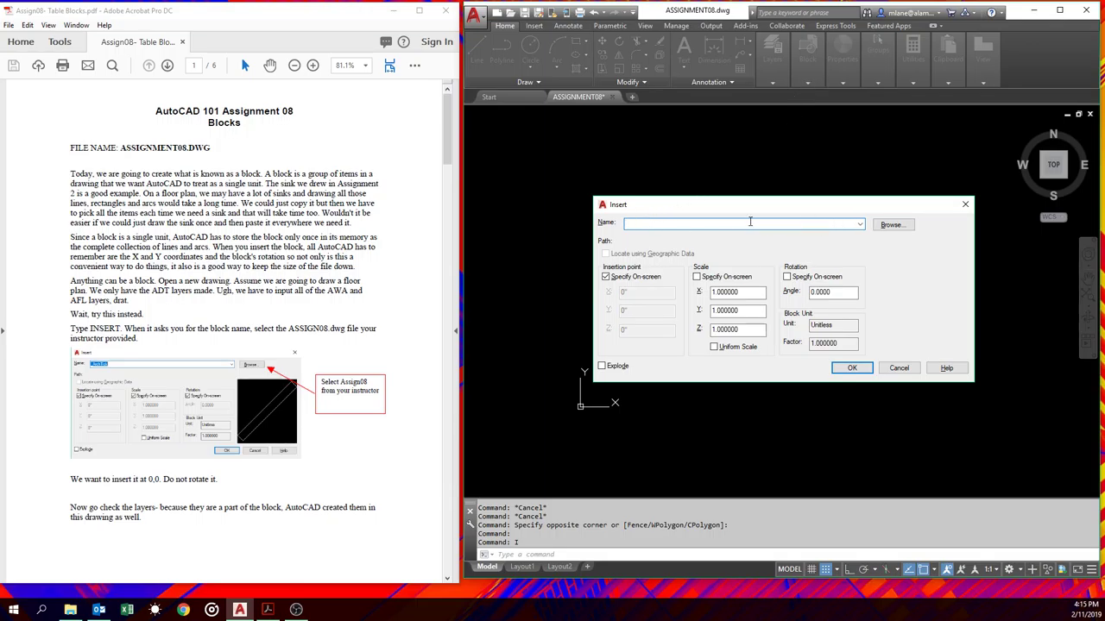
# - Browse to ASSIGN08.dwg, load it as the block to insert, and accept the Insert settings
pyautogui.click(859, 225)
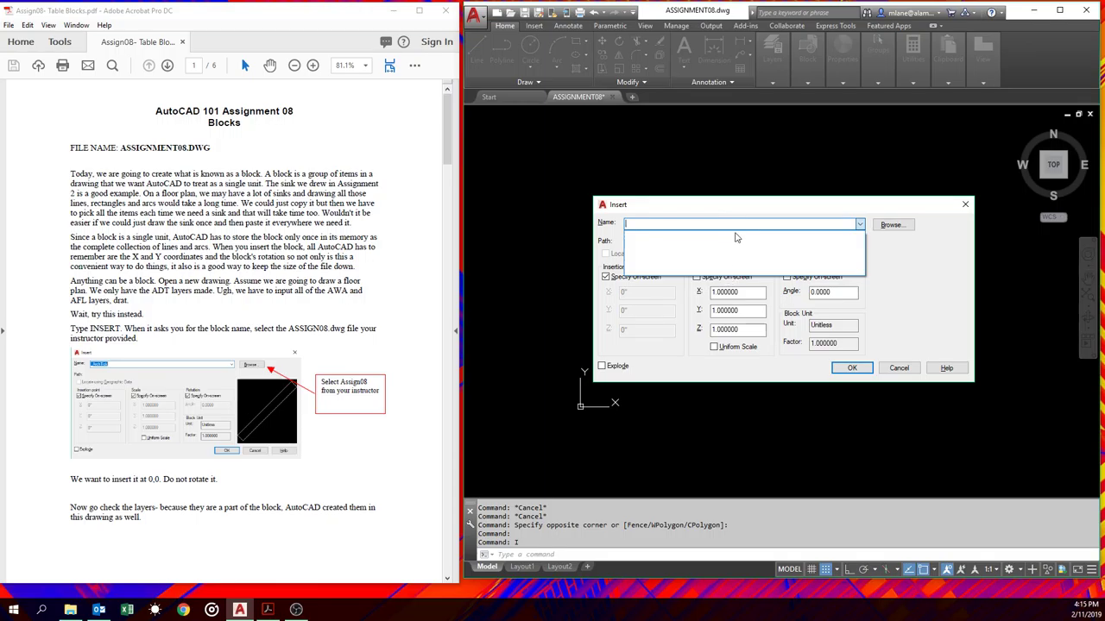
pyautogui.click(896, 228)
pyautogui.click(896, 228)
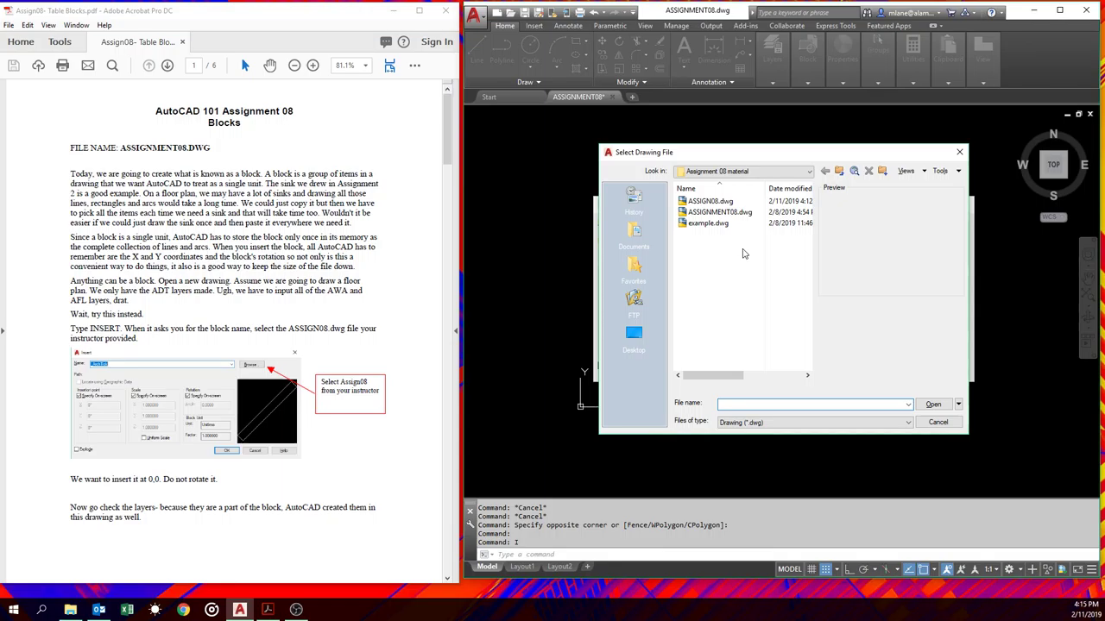
pyautogui.click(706, 202)
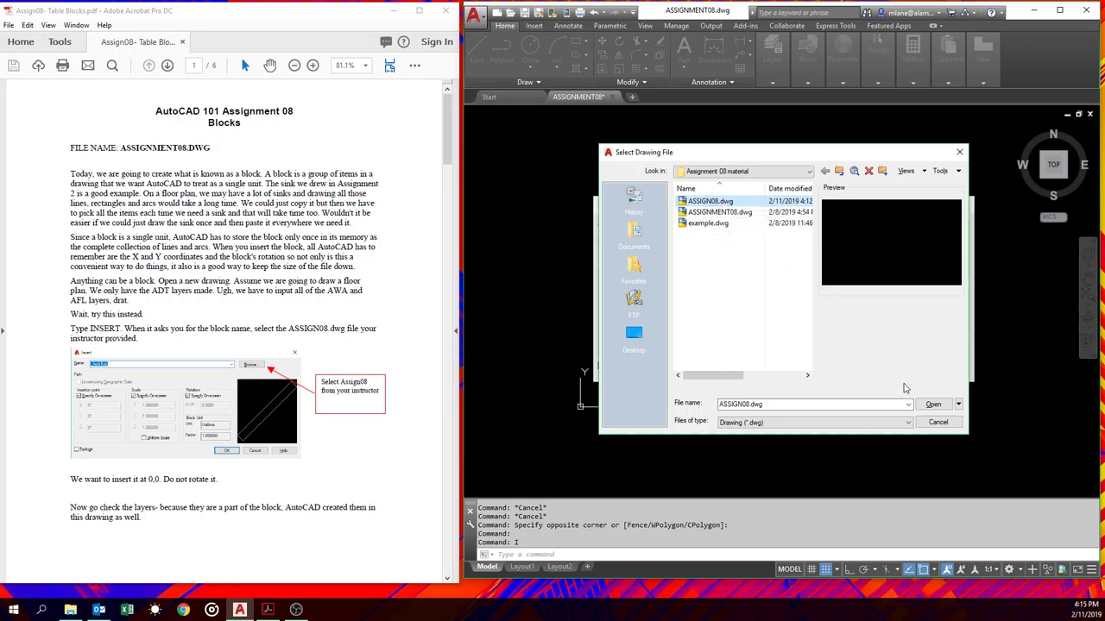
pyautogui.click(933, 404)
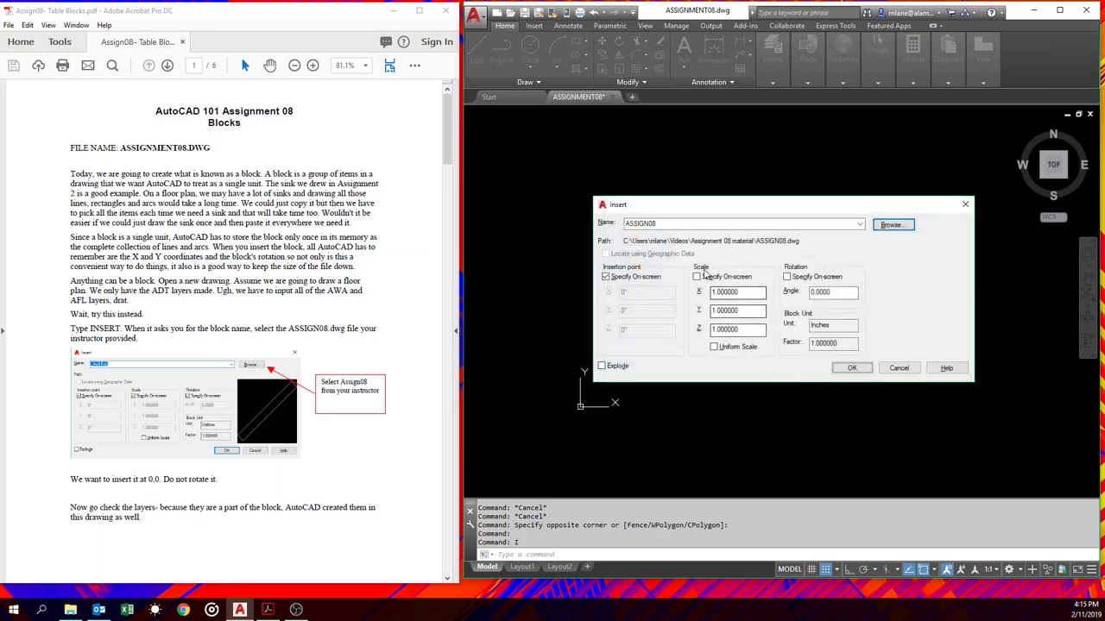
pyautogui.click(851, 368)
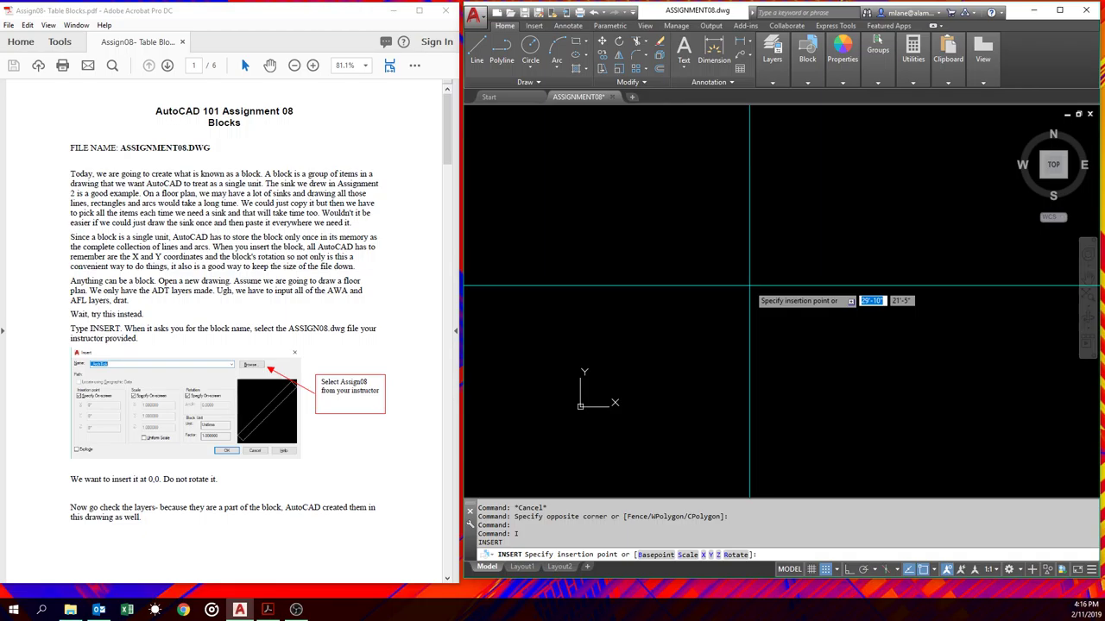
# - Cancel the ASSIGN08 placement and check the layer list for the new AFL and AWA layers
pyautogui.press('Escape')
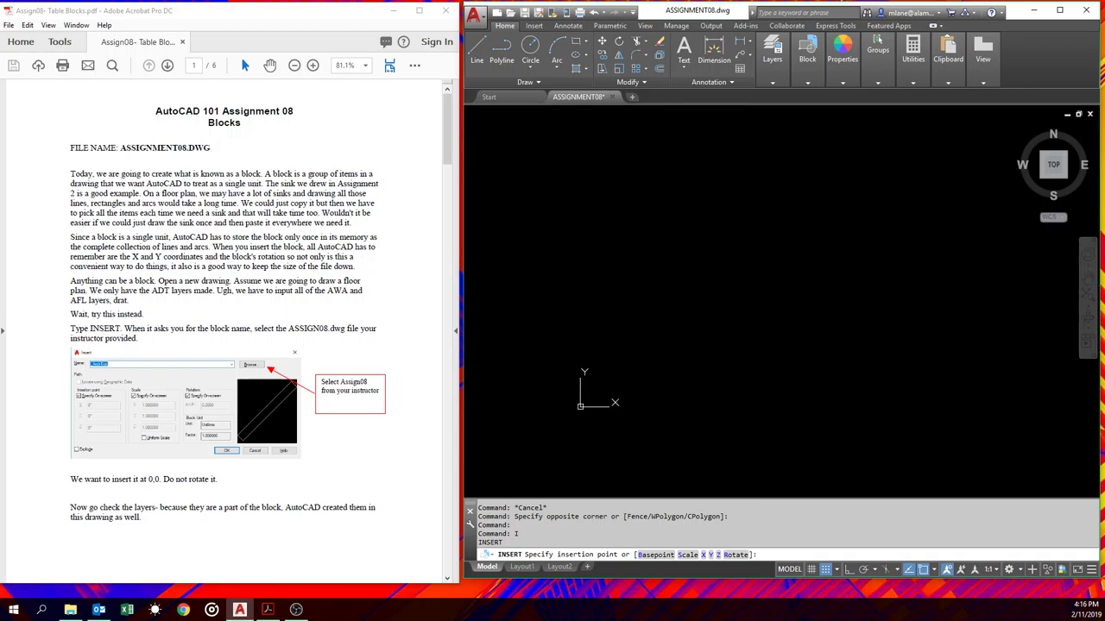
pyautogui.click(773, 56)
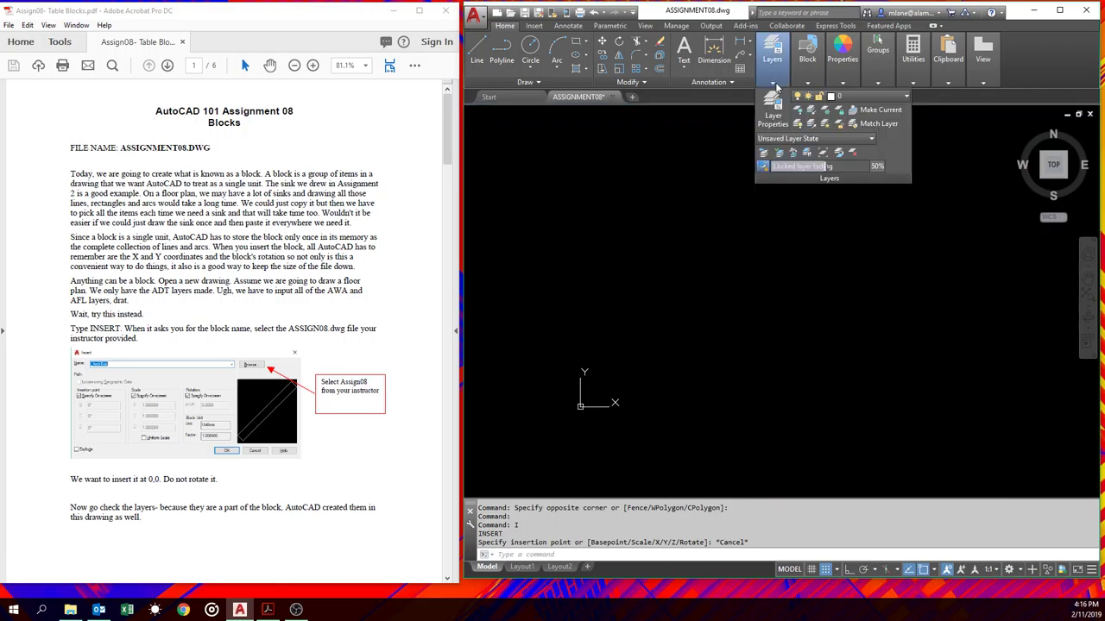
pyautogui.click(905, 96)
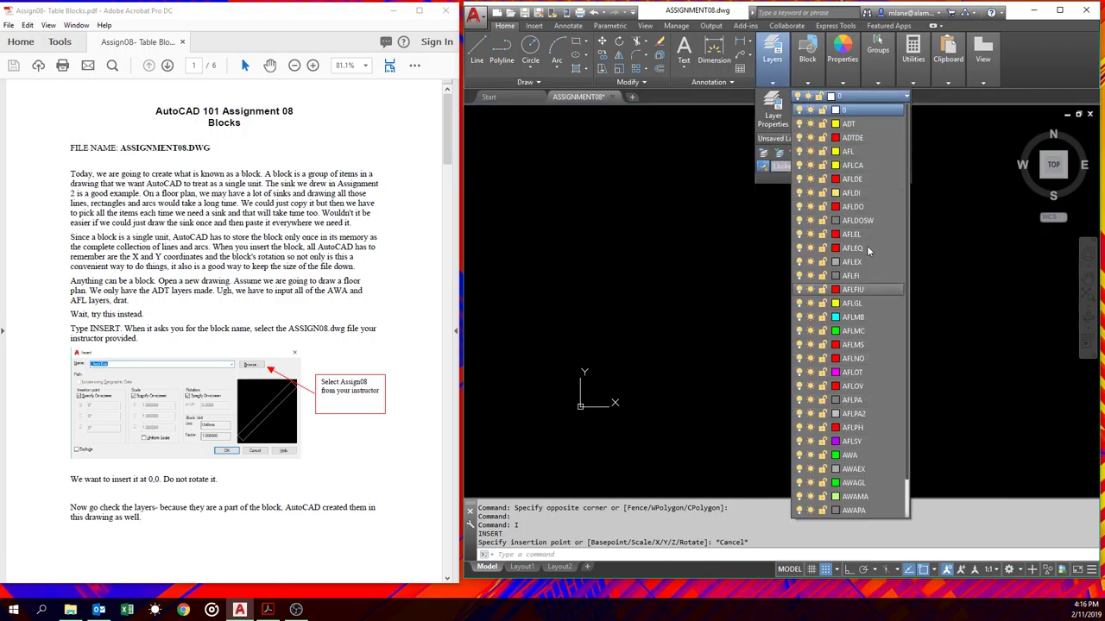
pyautogui.click(873, 206)
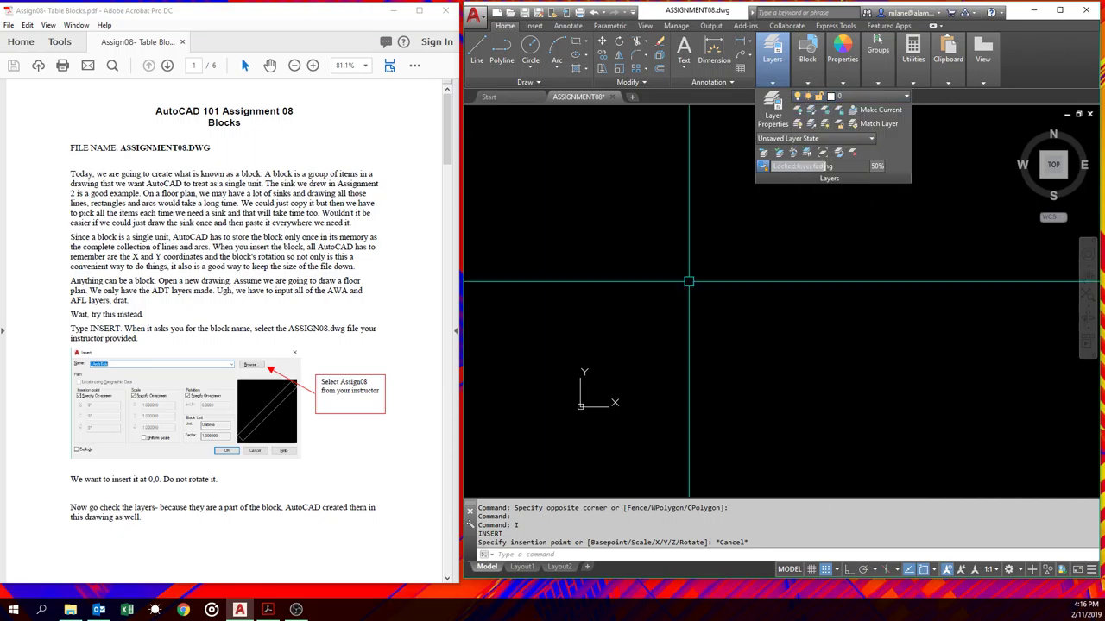
# - Reopen the Insert dialog, review the available block names, and cancel without inserting
pyautogui.write('i')
pyautogui.press('Return')
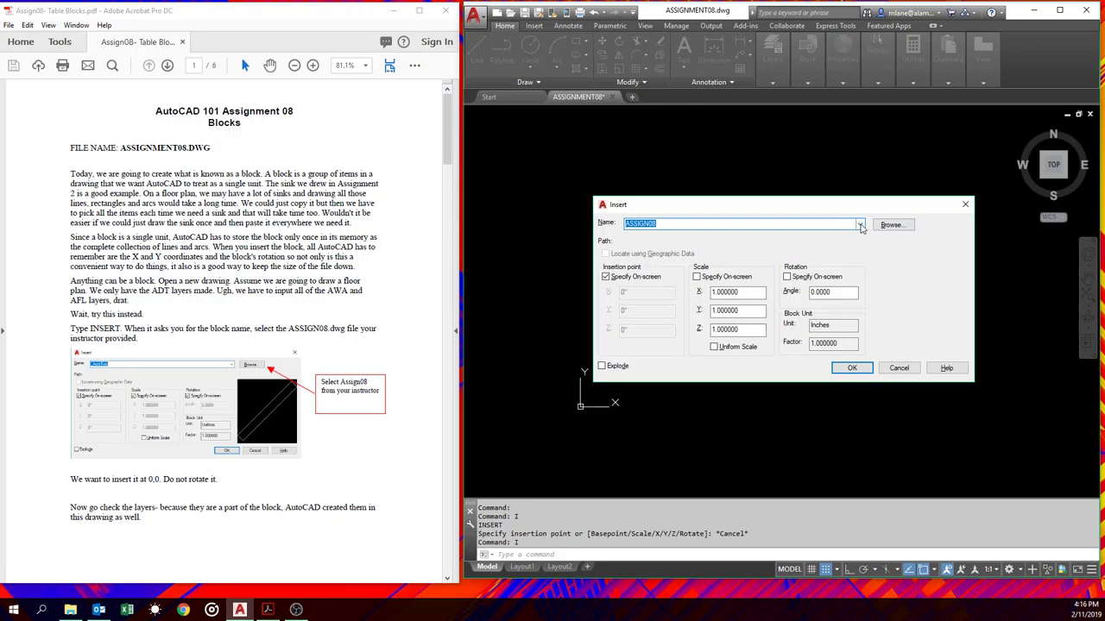
pyautogui.click(860, 224)
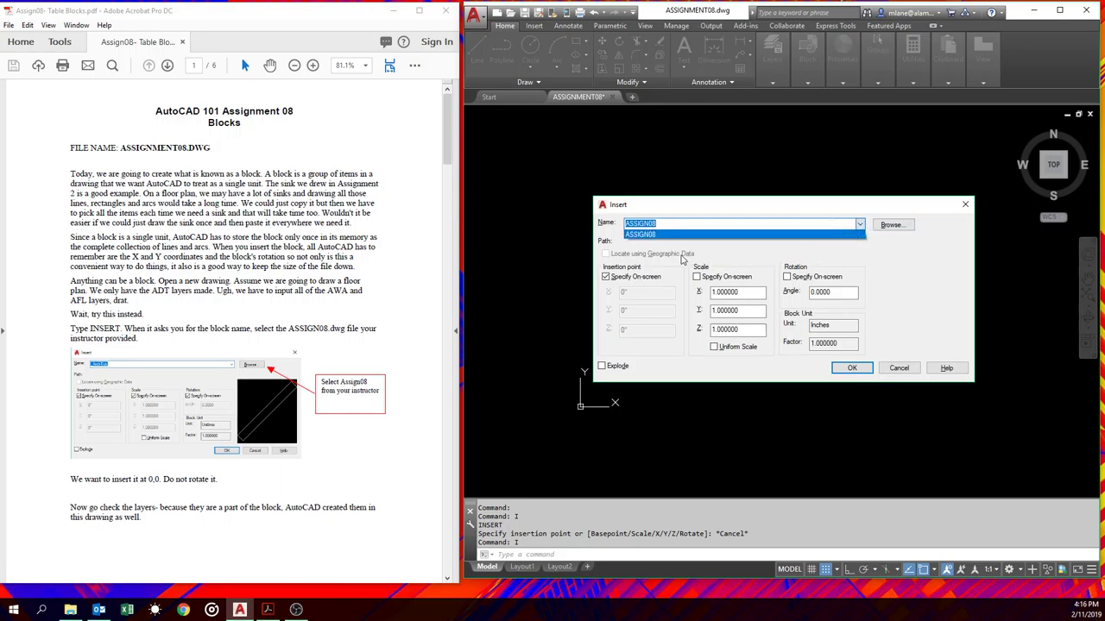
pyautogui.click(901, 371)
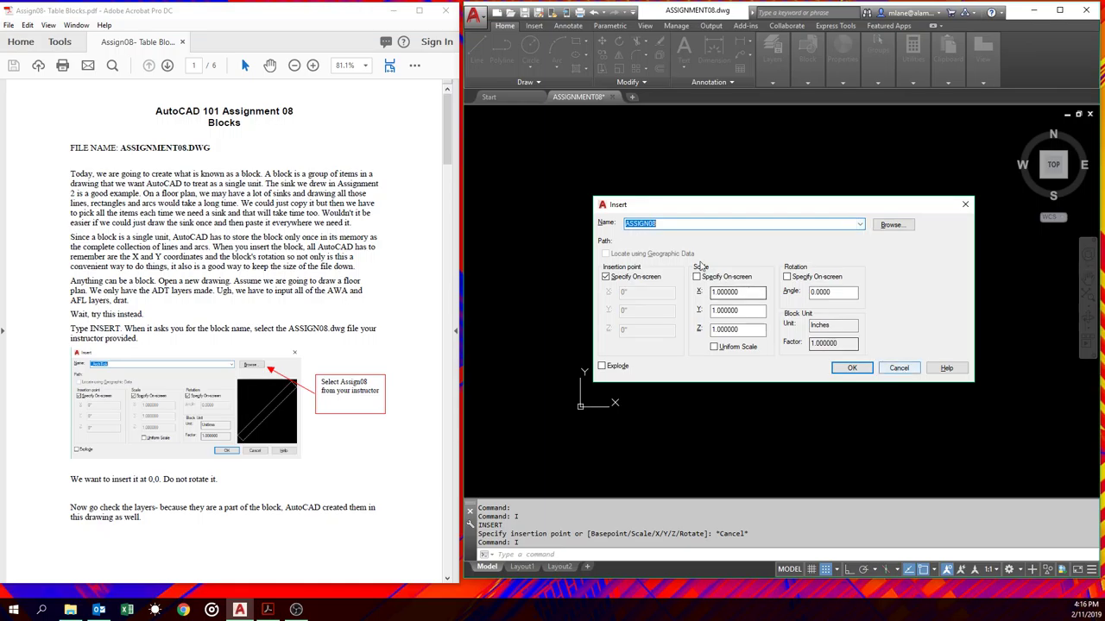
pyautogui.click(897, 369)
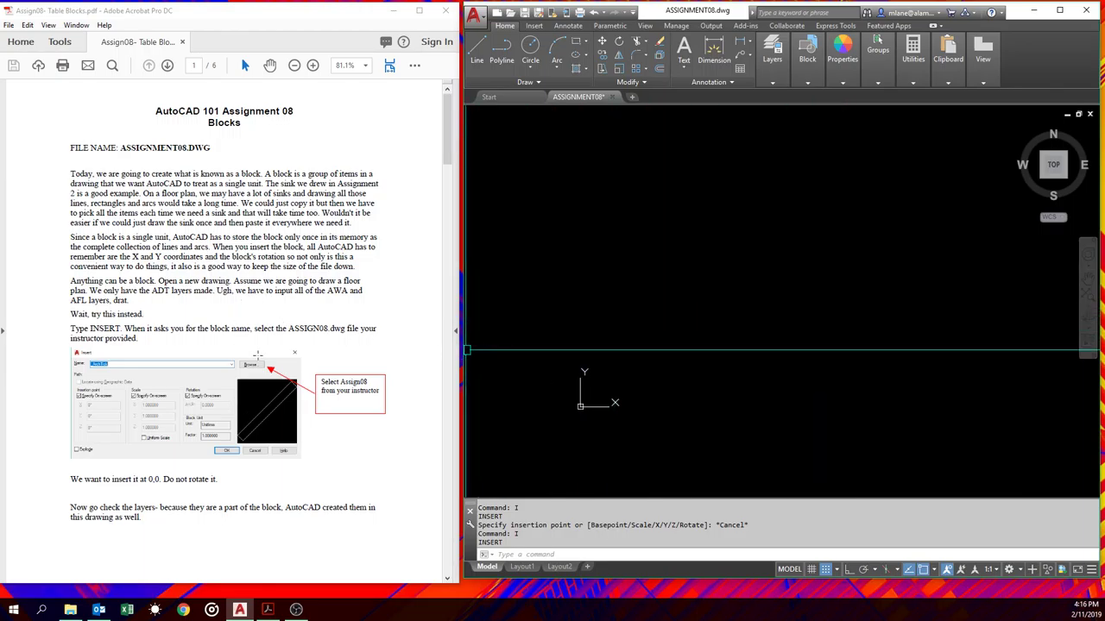
# - Make AWA the current layer
pyautogui.scroll(-4, 328, 363)
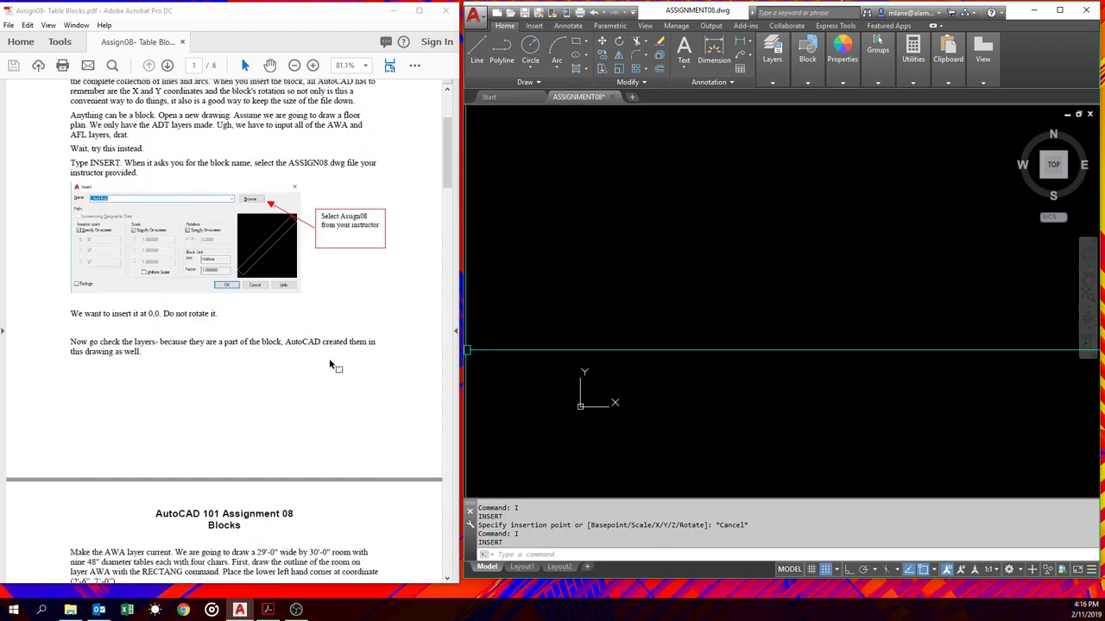
pyautogui.scroll(-8, 329, 358)
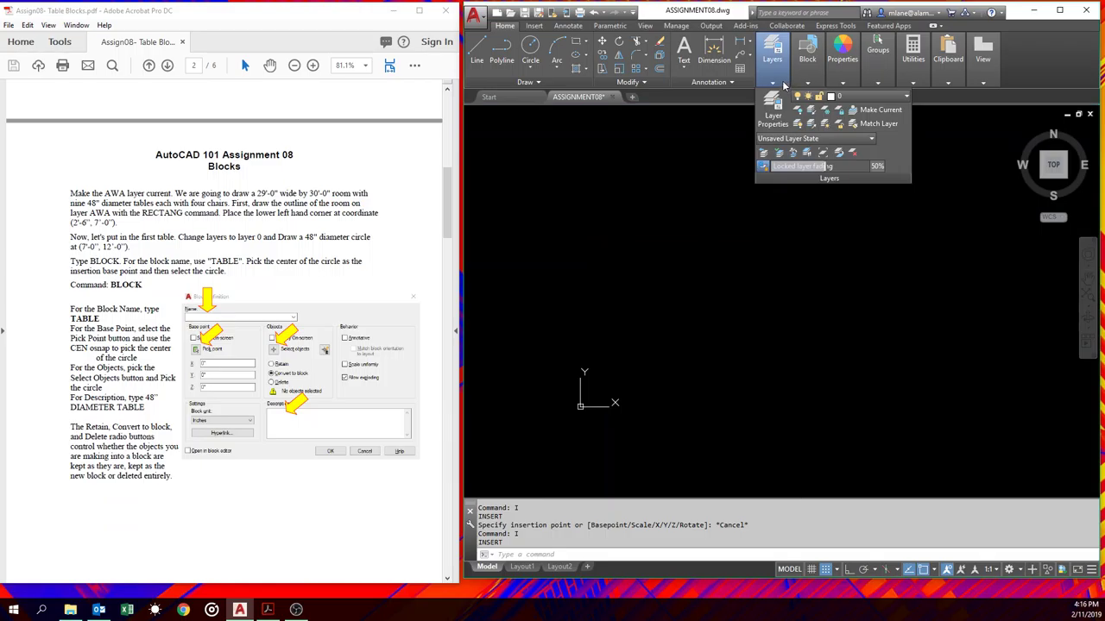
pyautogui.moveTo(807, 53)
pyautogui.click(897, 98)
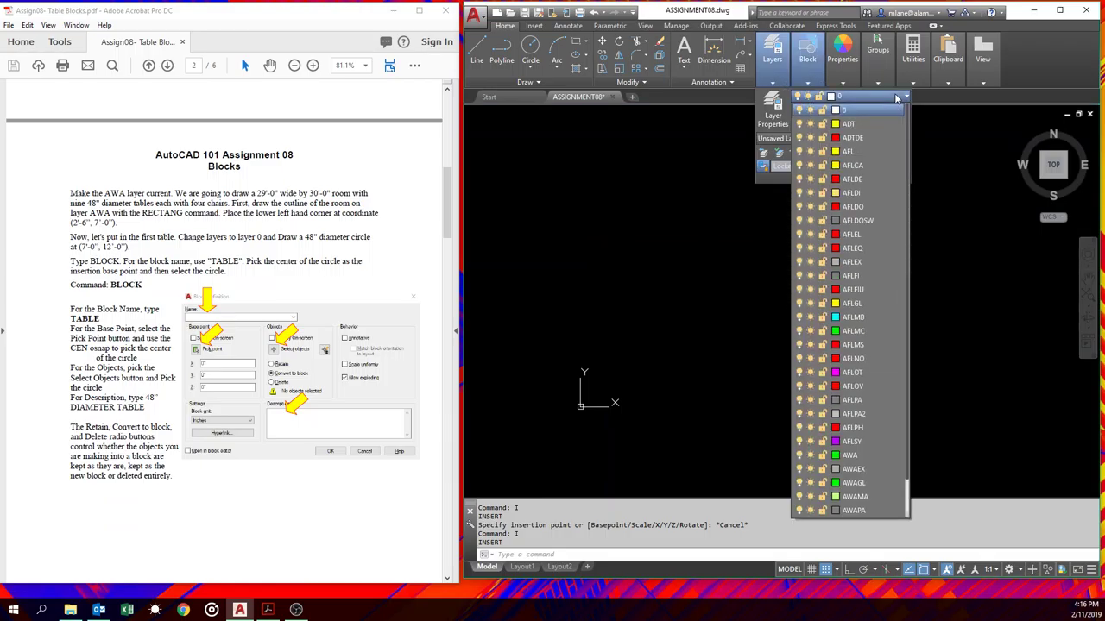
pyautogui.click(850, 455)
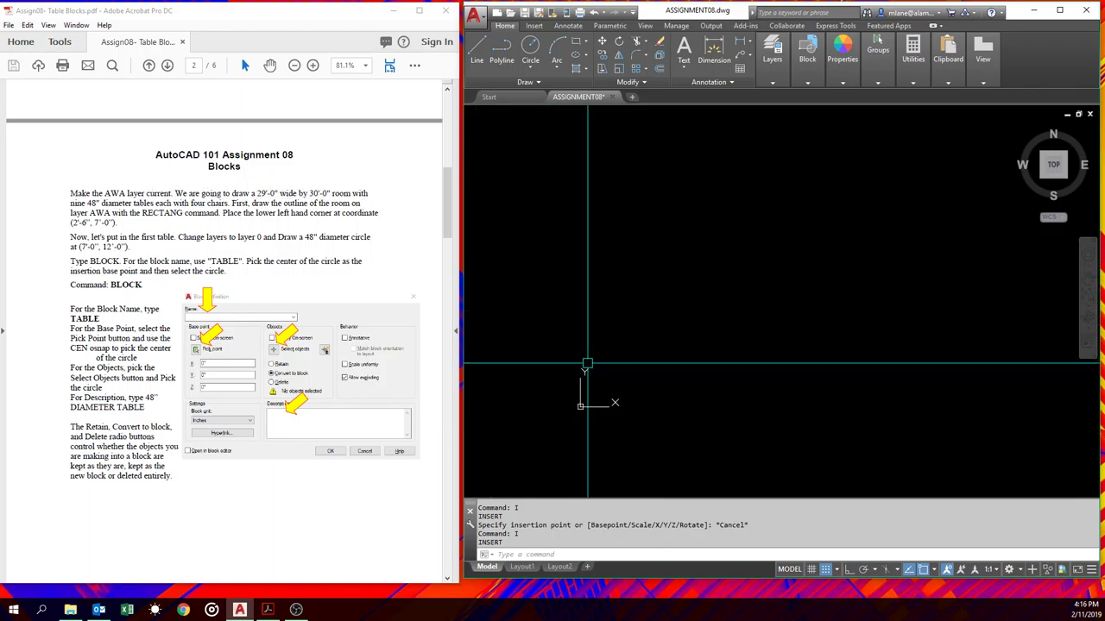
# - Draw a 29' by 30' rectangle with its first corner at 2'6,7' using RECTANG
pyautogui.write('RECTANG')
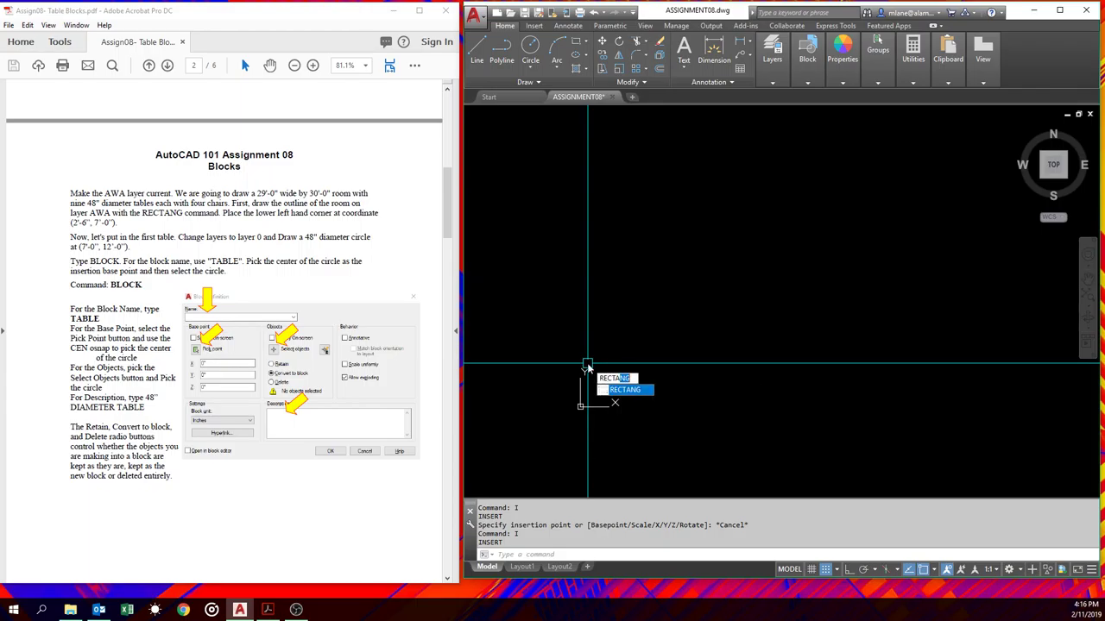
pyautogui.press('Return')
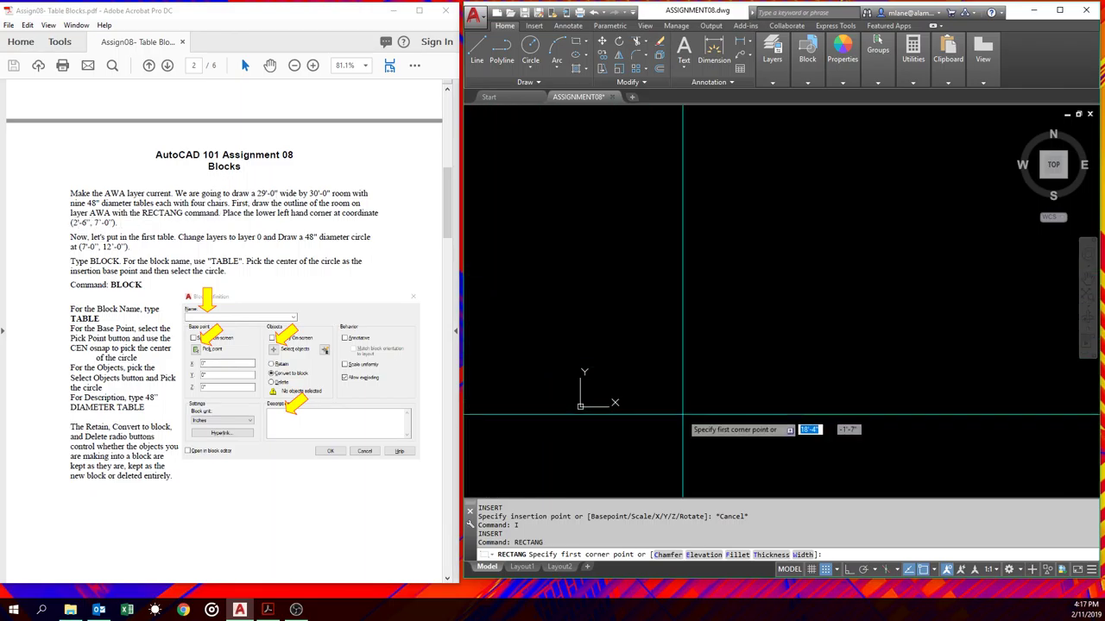
pyautogui.write('2')
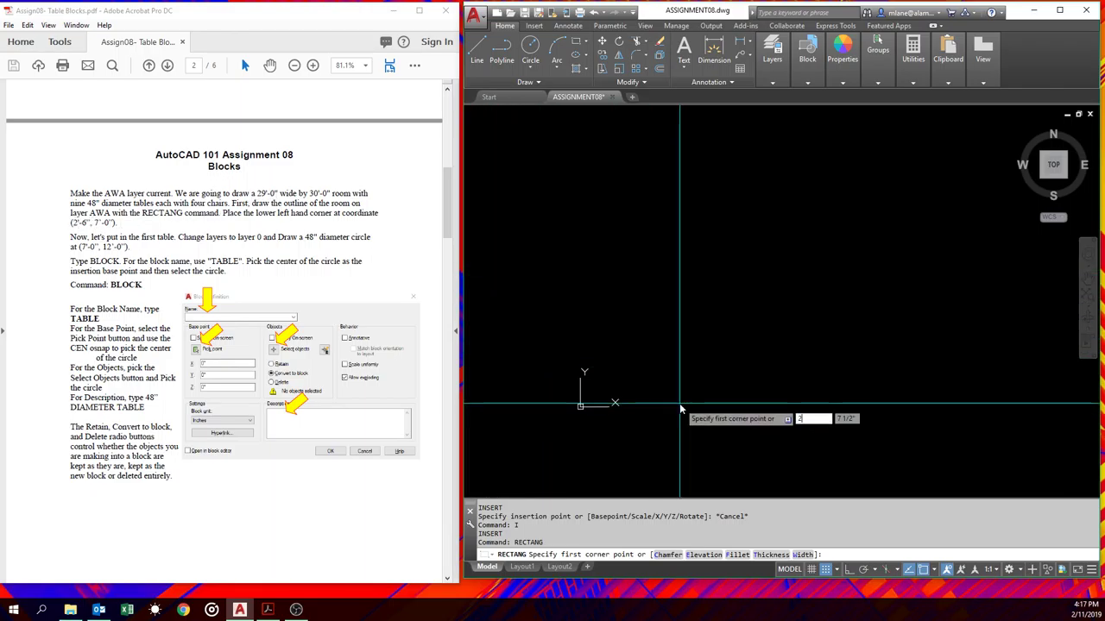
pyautogui.write("'6,7'")
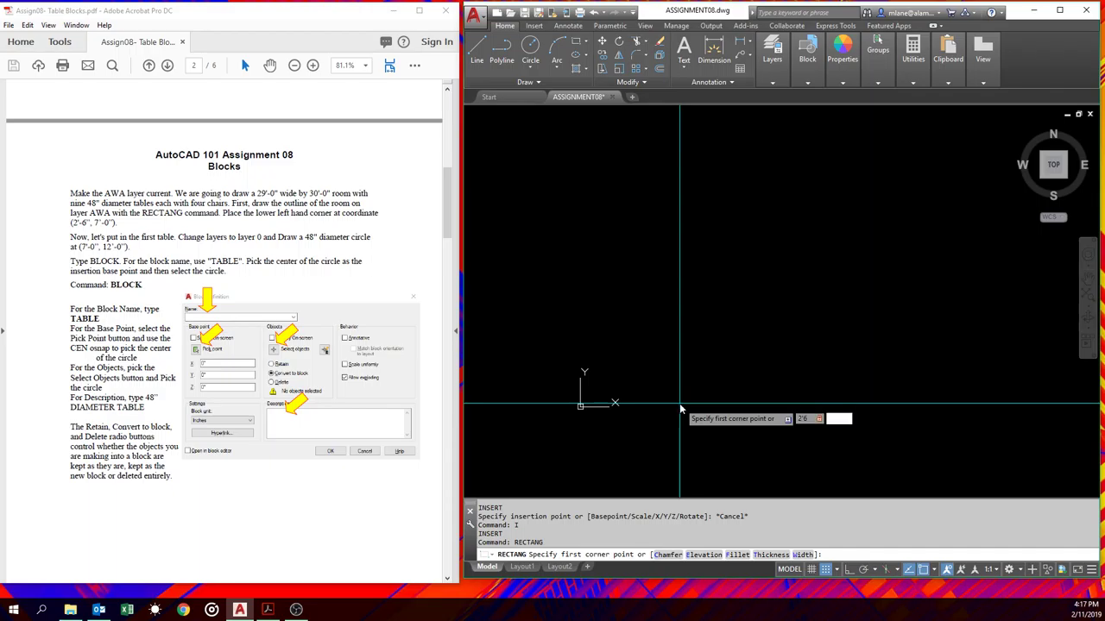
pyautogui.press('Return')
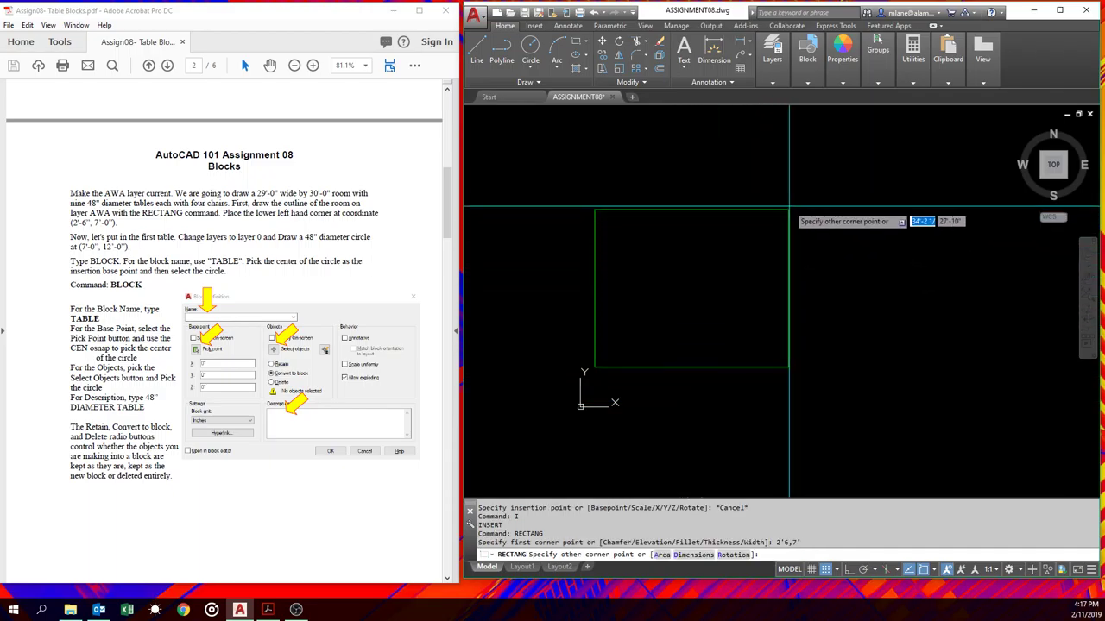
pyautogui.write('29')
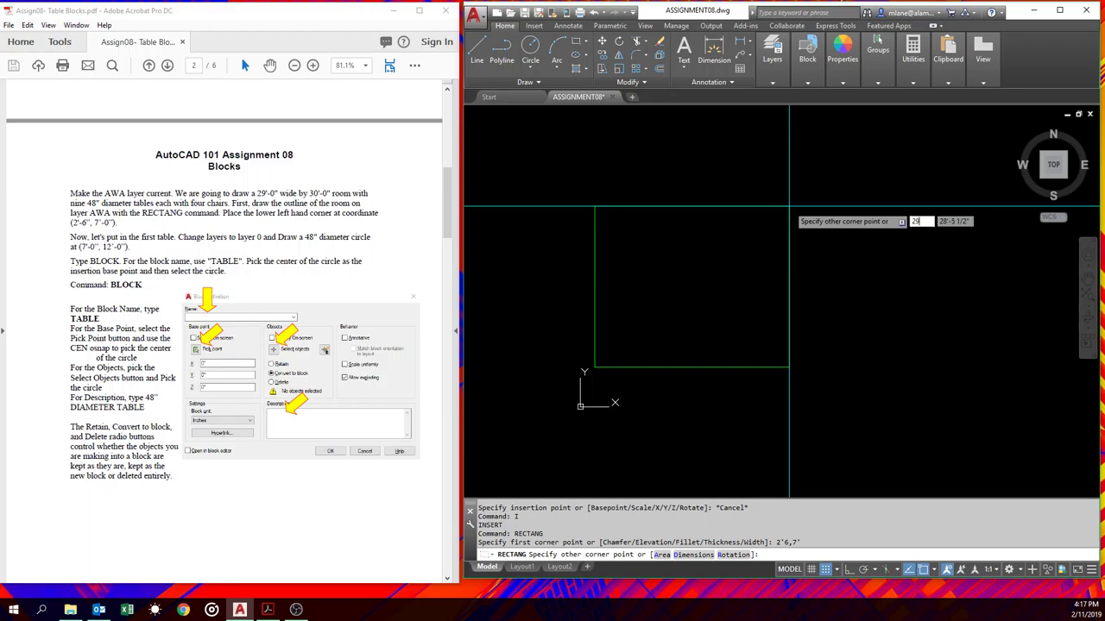
pyautogui.write("'")
pyautogui.press('Tab')
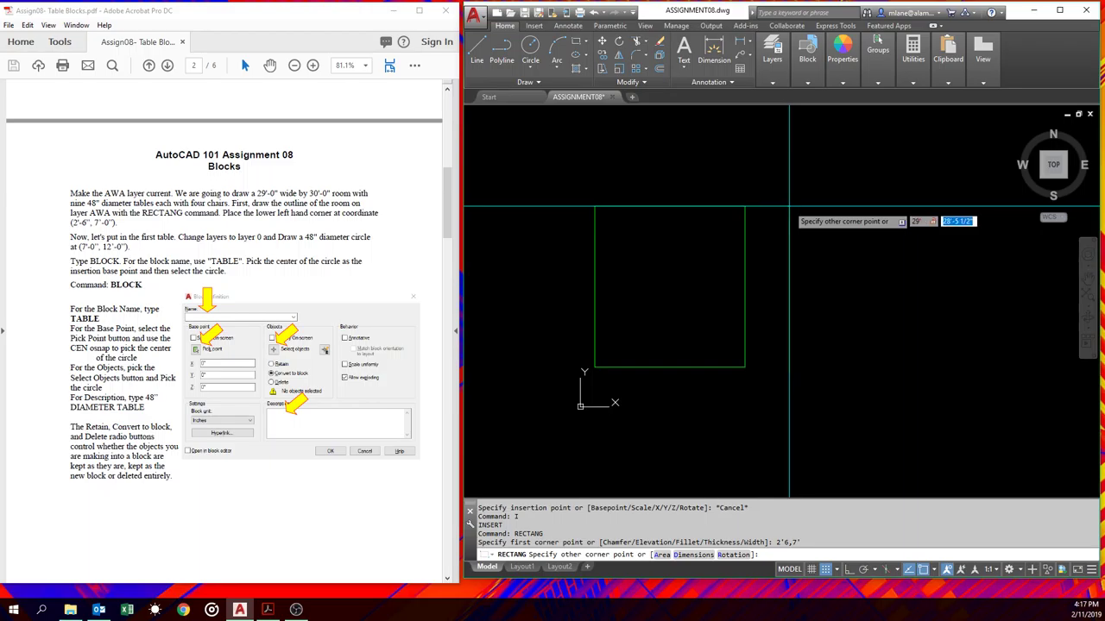
pyautogui.write("30'")
pyautogui.press('Return')
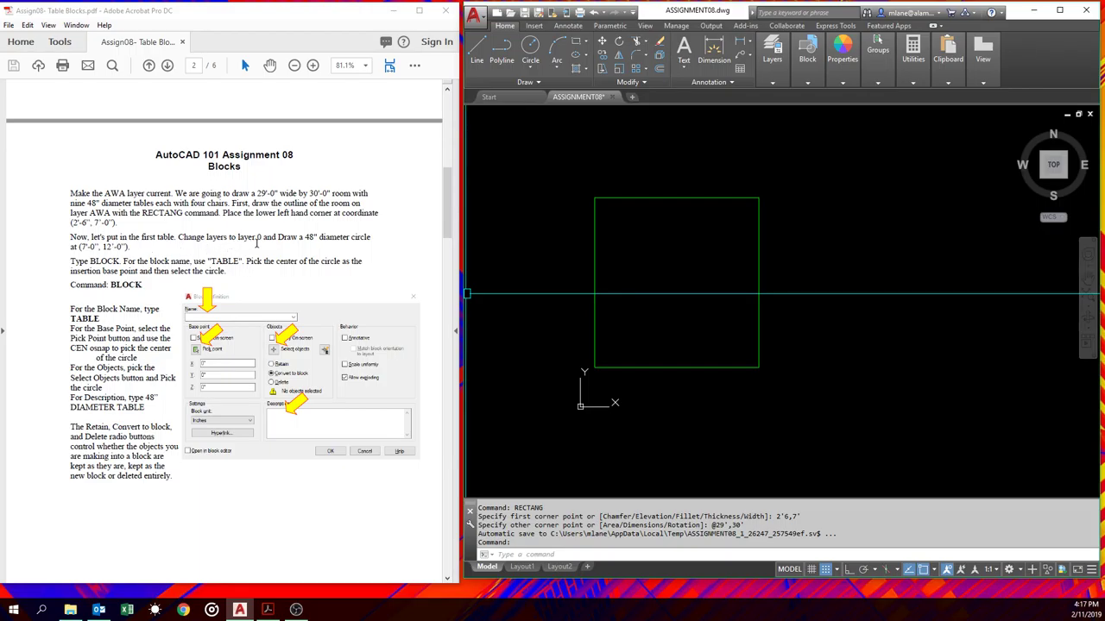
# - Set layer 0 as the current layer from the layer dropdown
pyautogui.click(772, 82)
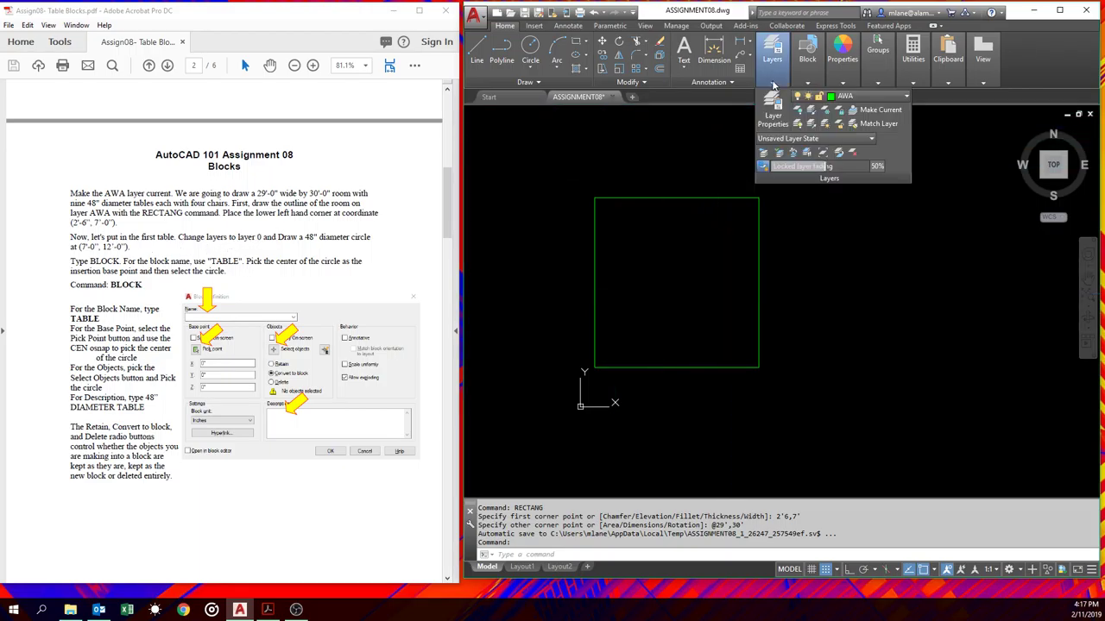
pyautogui.click(890, 98)
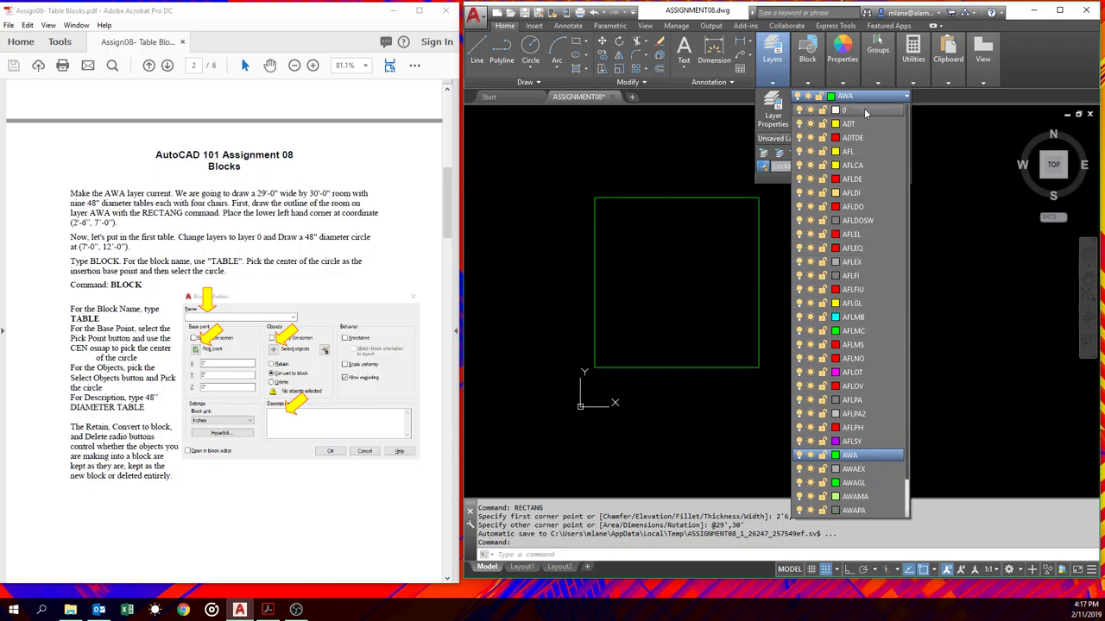
pyautogui.click(864, 110)
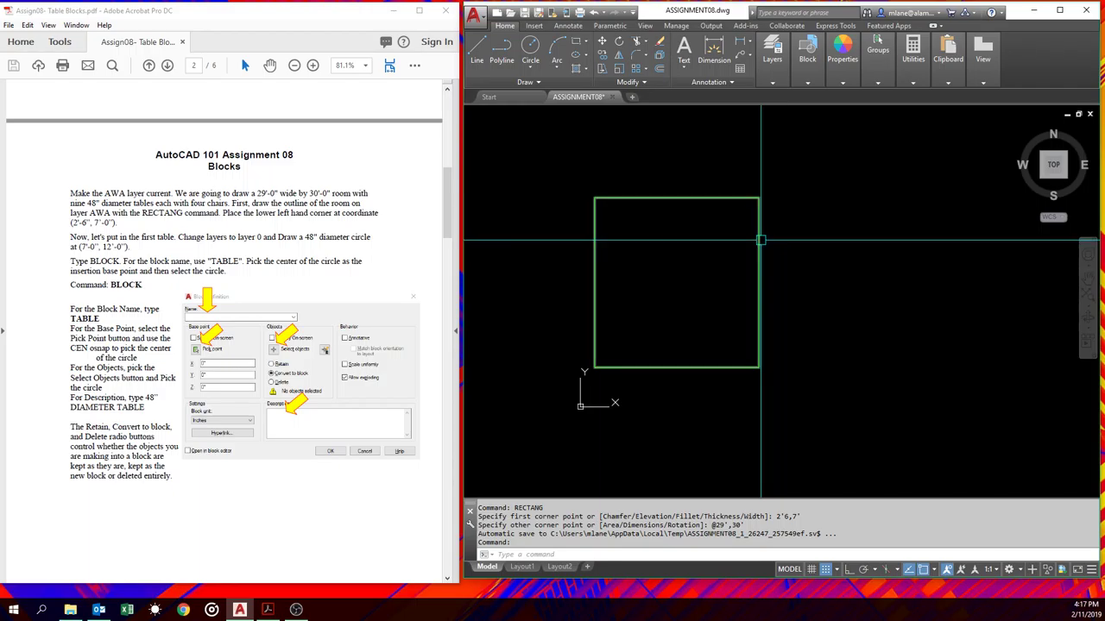
pyautogui.moveTo(759, 240)
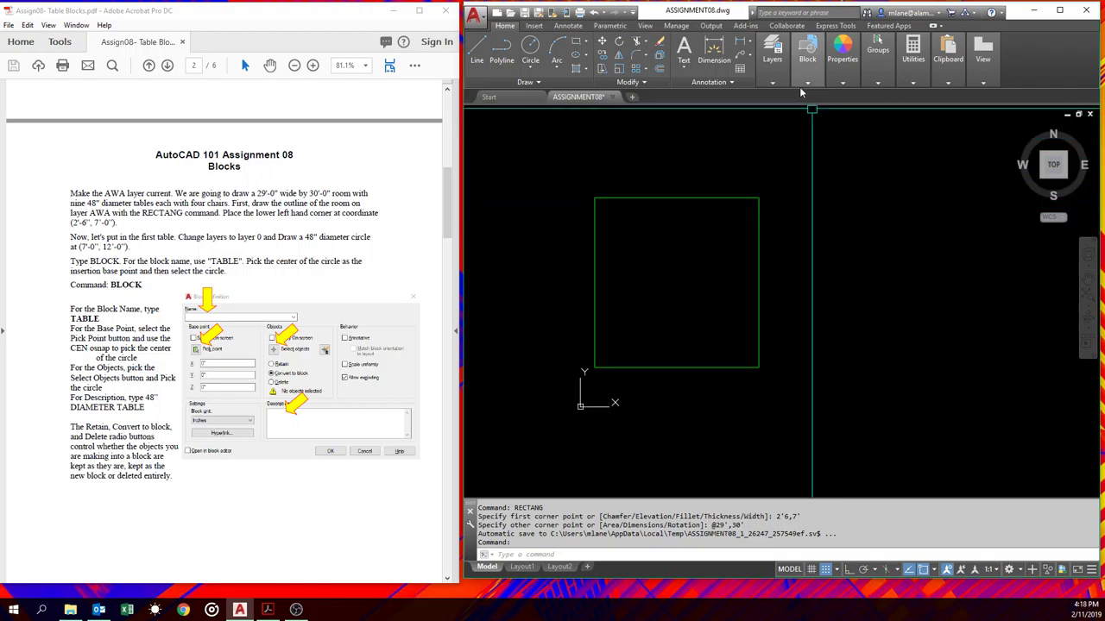
pyautogui.click(771, 68)
# - Draw a circle of diameter 48 centred at 7',12' inside the room
pyautogui.click(809, 71)
pyautogui.click(767, 87)
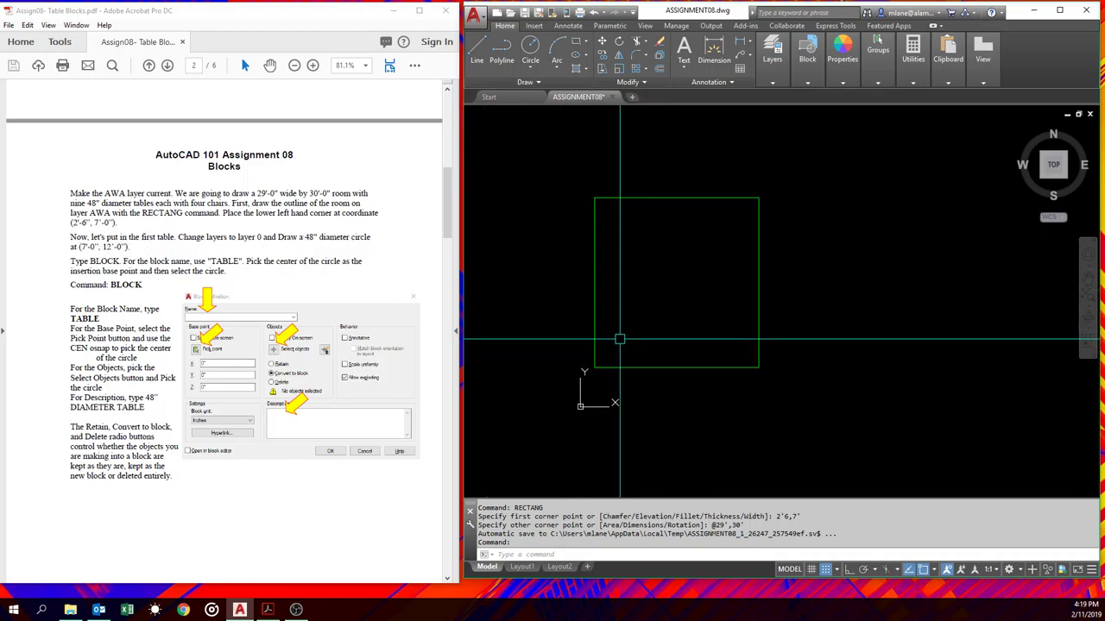
pyautogui.write('c')
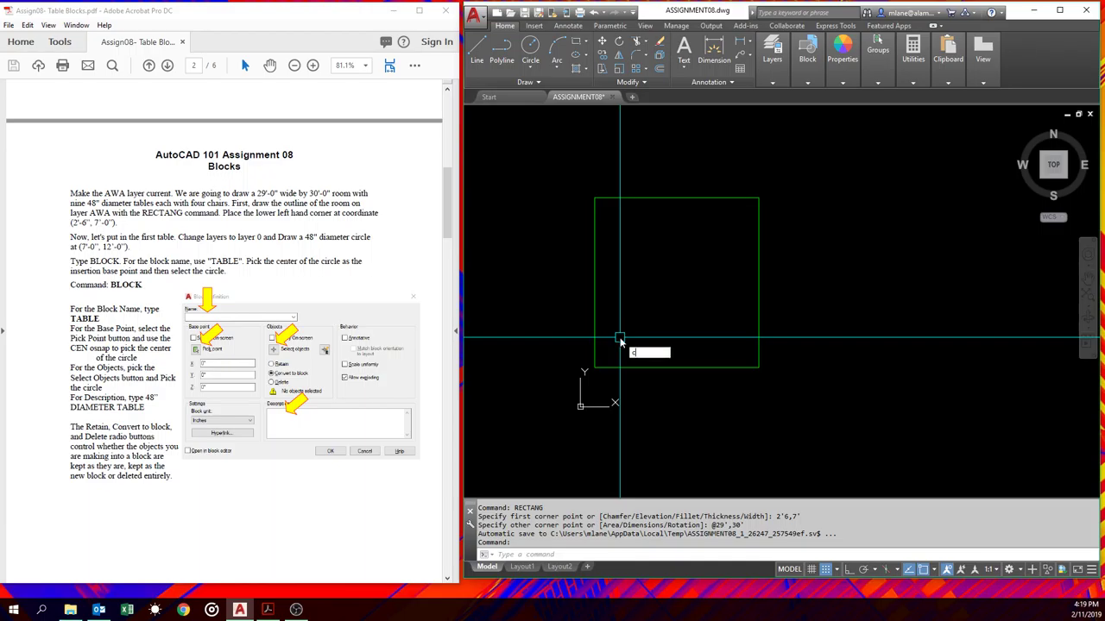
pyautogui.press('Return')
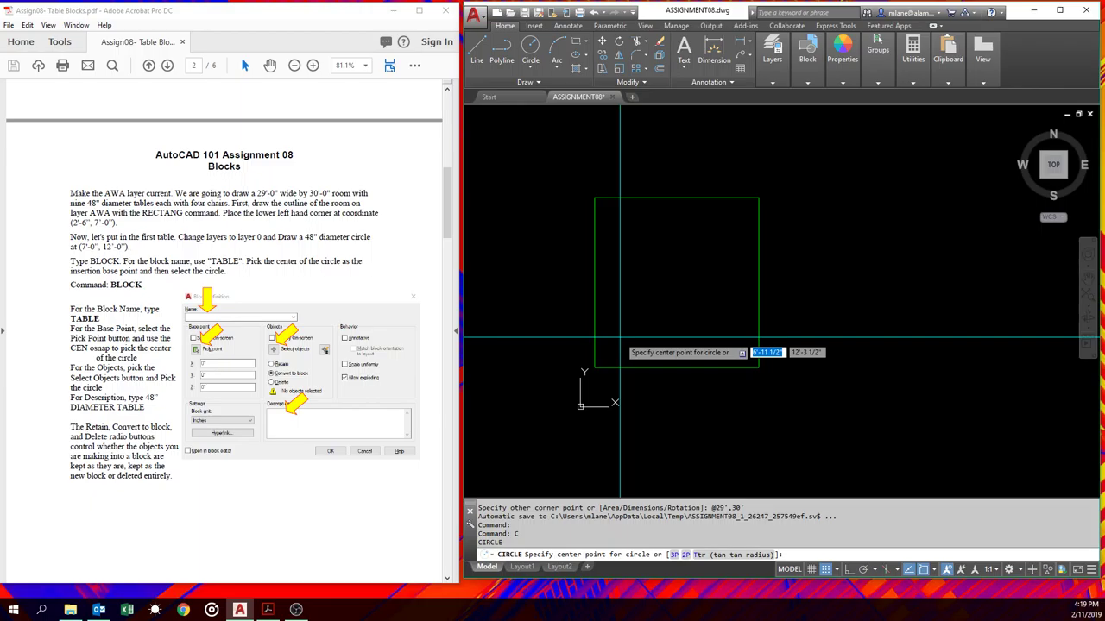
pyautogui.write("7',12'")
pyautogui.press('Return')
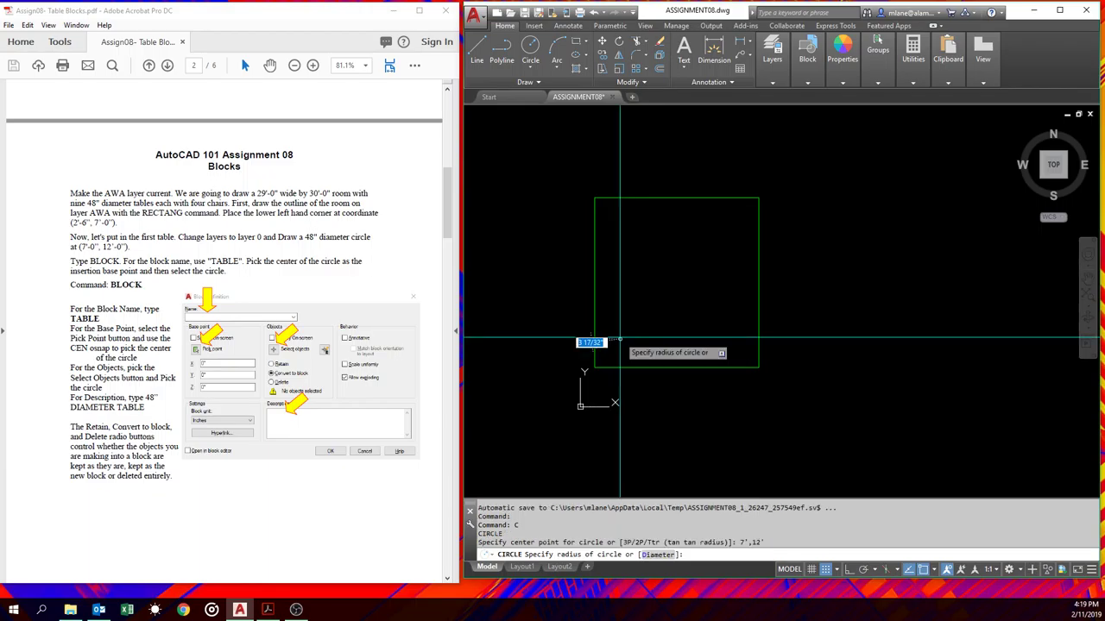
pyautogui.write('d')
pyautogui.press('Return')
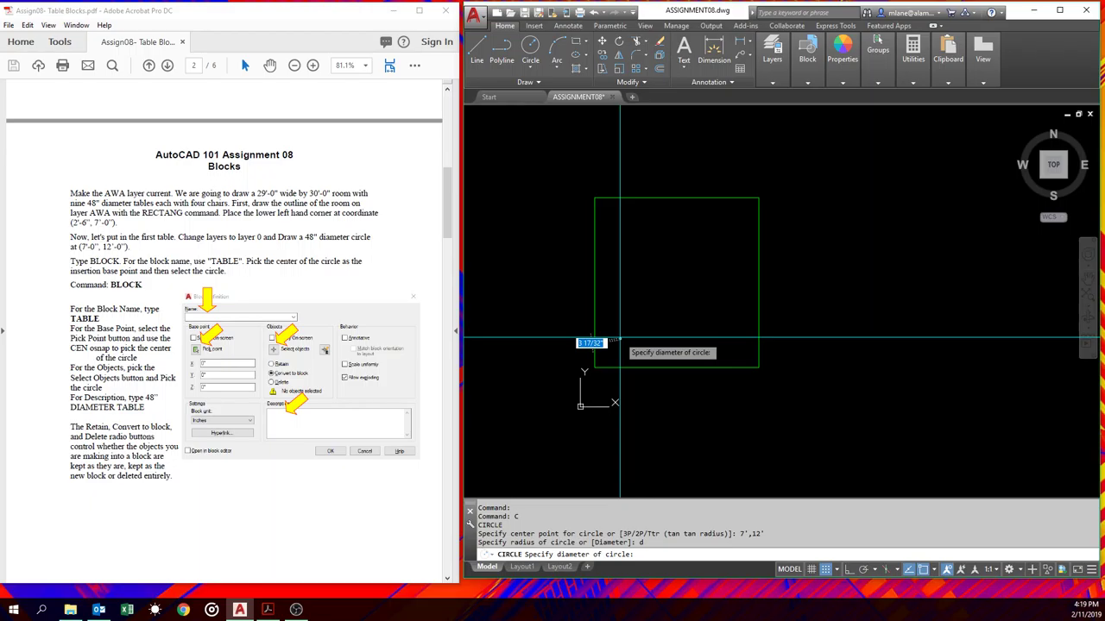
pyautogui.write('48')
pyautogui.press('Return')
pyautogui.scroll(8, 652, 371)
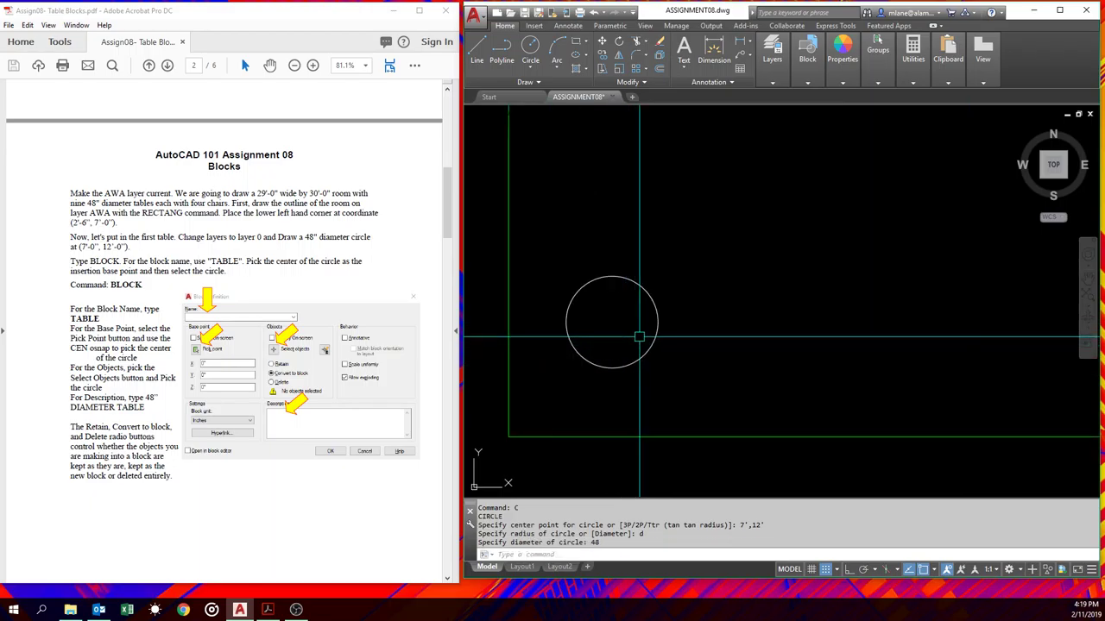
pyautogui.scroll(-4, 649, 321)
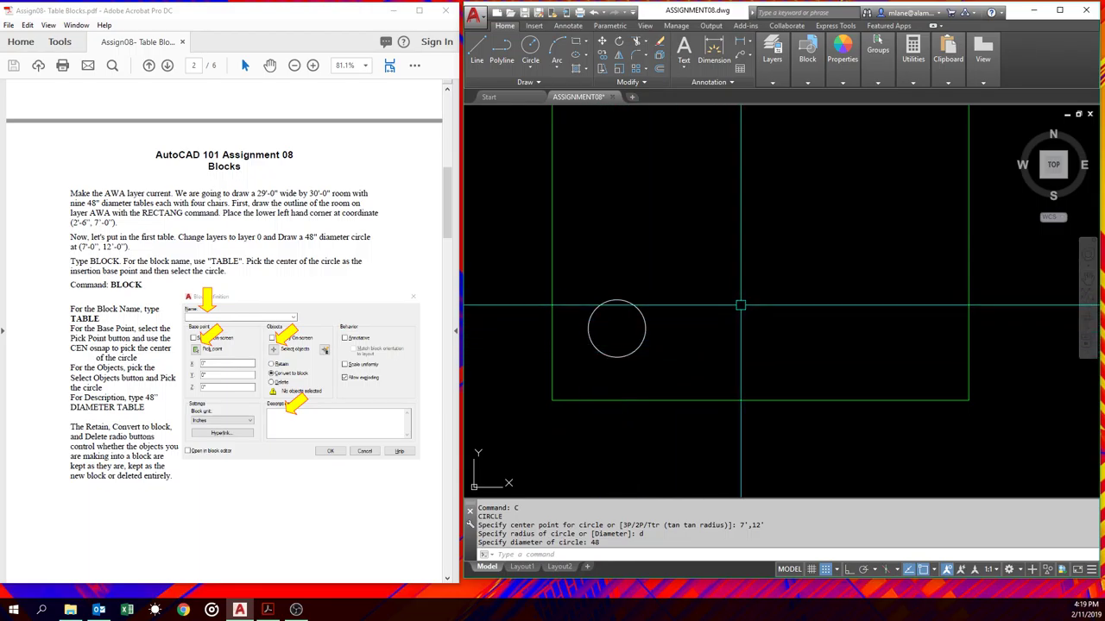
# - Start a new block definition with B and name it 'table'
pyautogui.write('b')
pyautogui.press('Return')
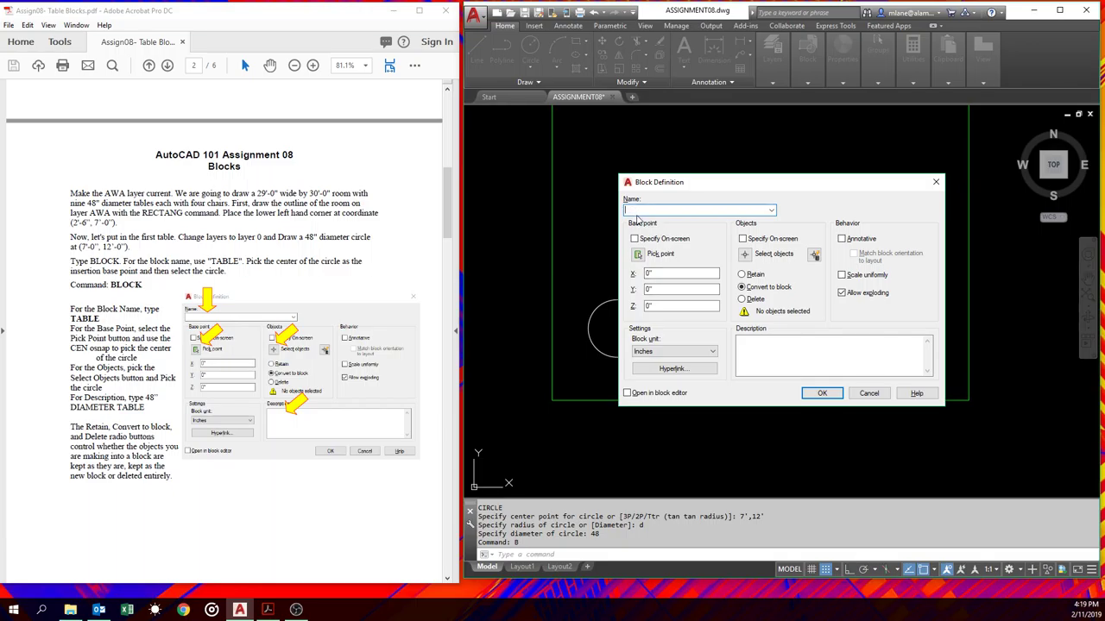
pyautogui.write('table')
# - Build the 'table' block from the circle, with its base point at the circle's centre
pyautogui.click(639, 256)
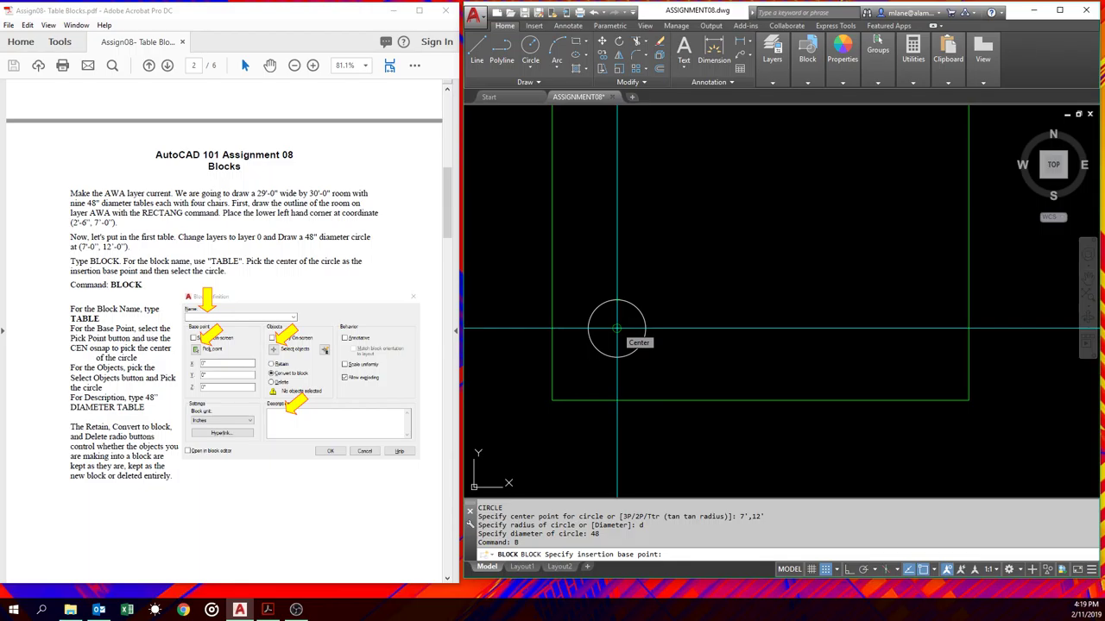
pyautogui.click(617, 329)
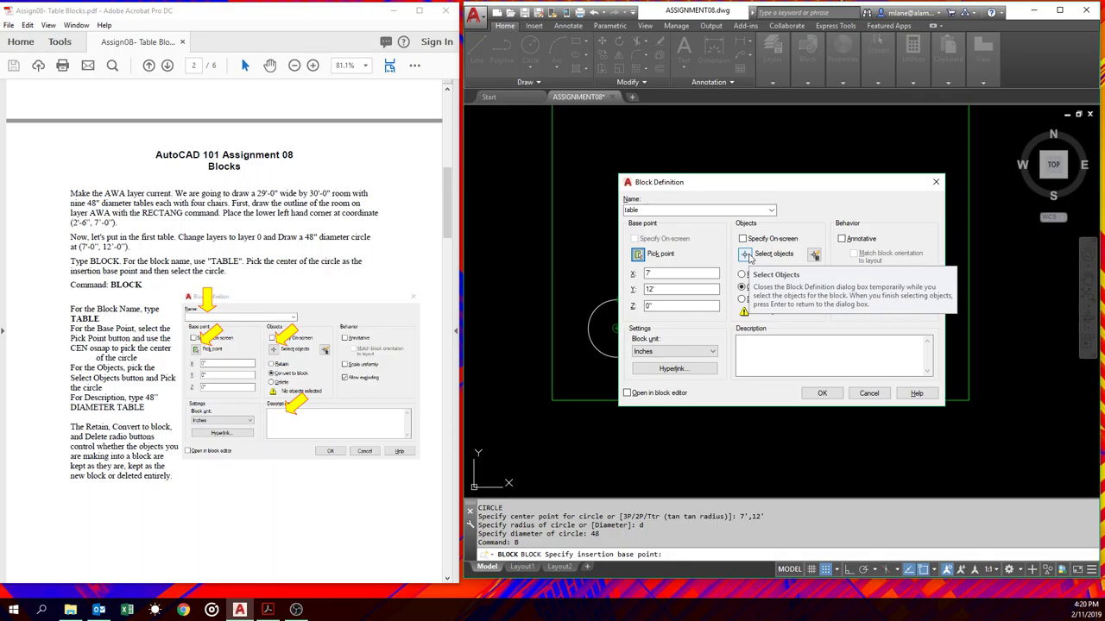
pyautogui.click(749, 257)
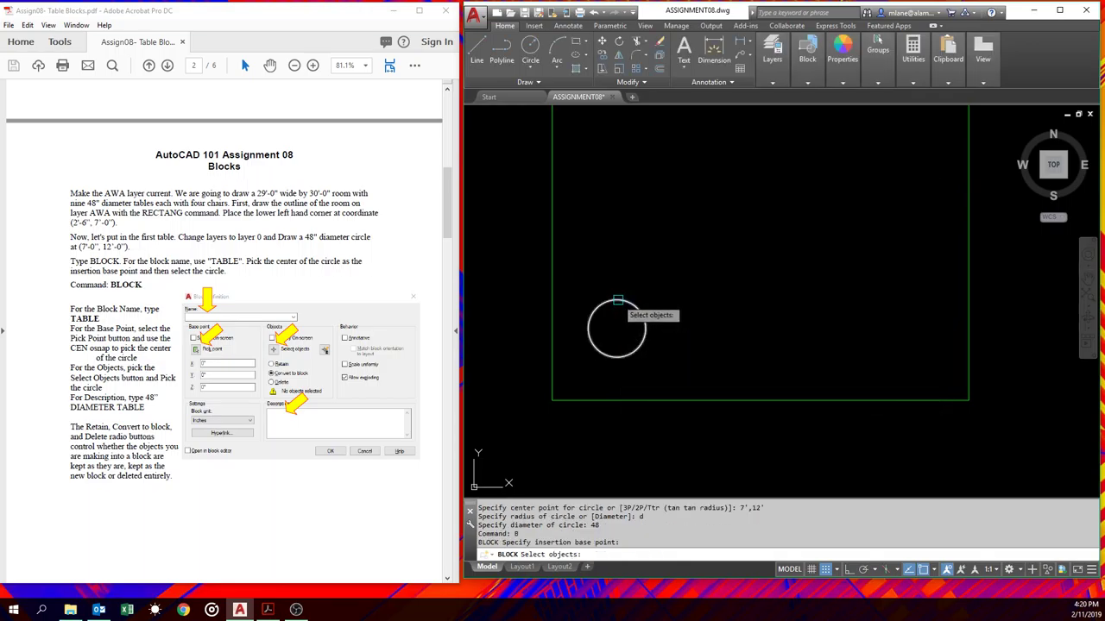
pyautogui.click(630, 304)
pyautogui.press('Return')
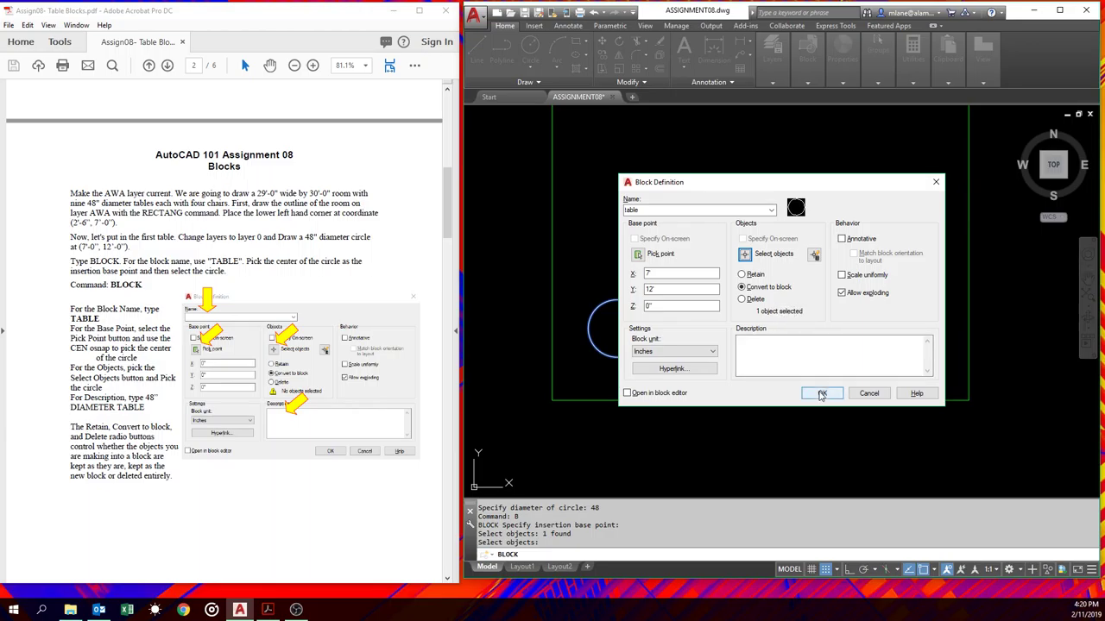
pyautogui.click(744, 341)
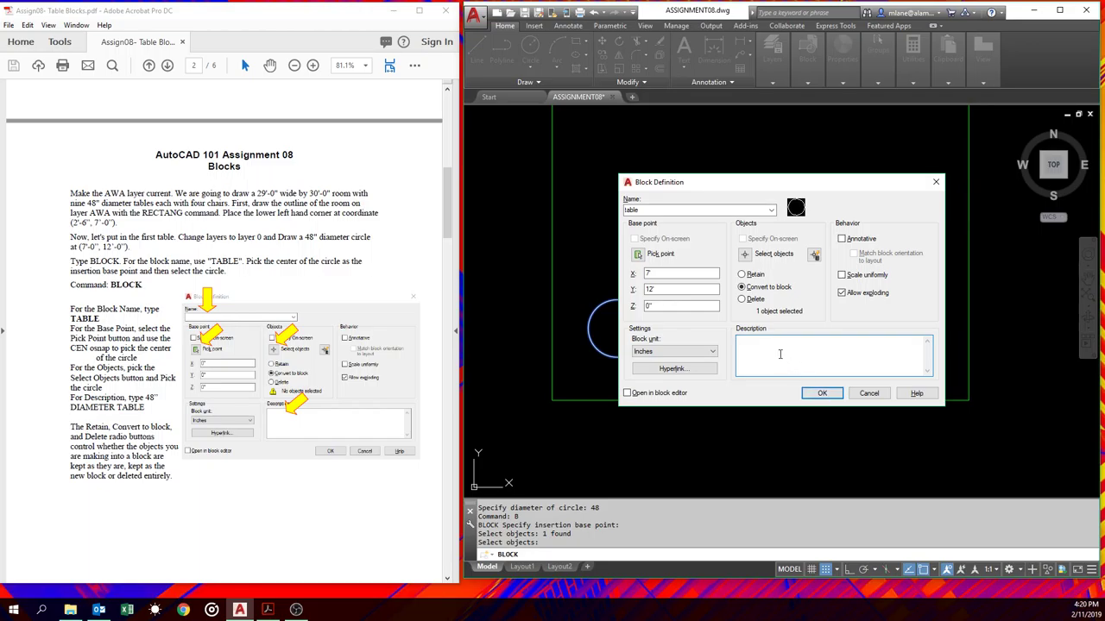
pyautogui.click(811, 395)
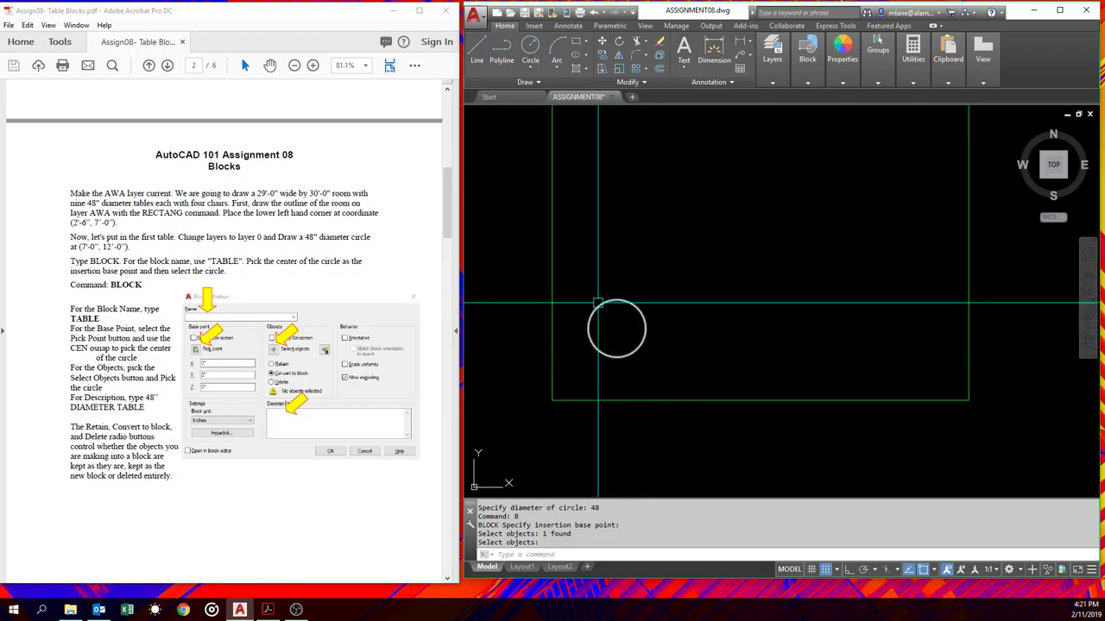
# - Erase the original circle
pyautogui.write('e')
pyautogui.press('Return')
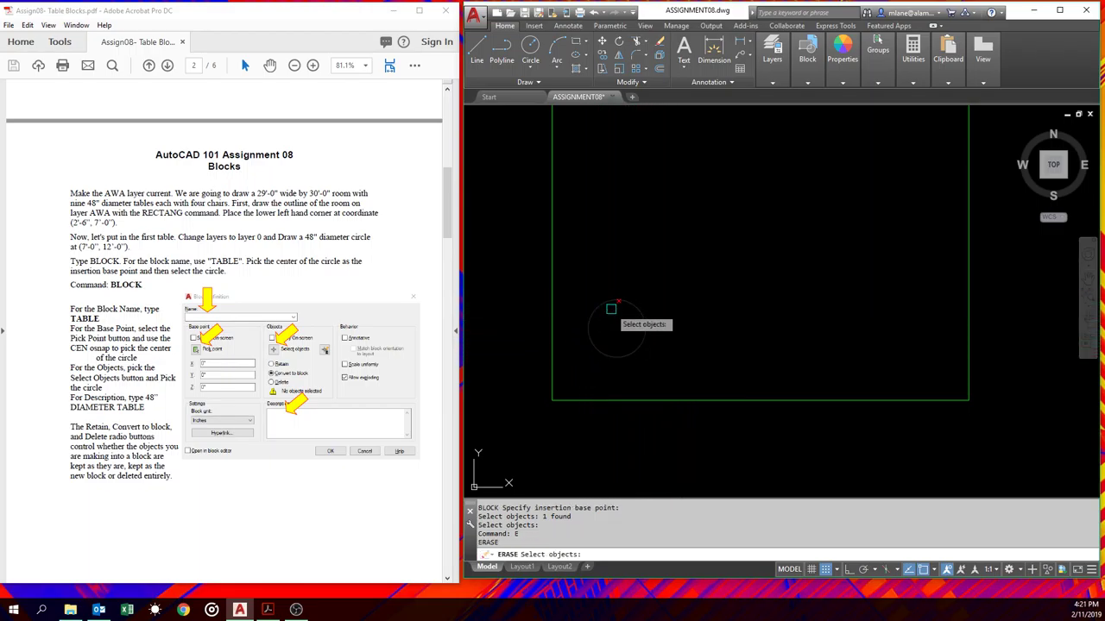
pyautogui.click(611, 301)
pyautogui.press('Return')
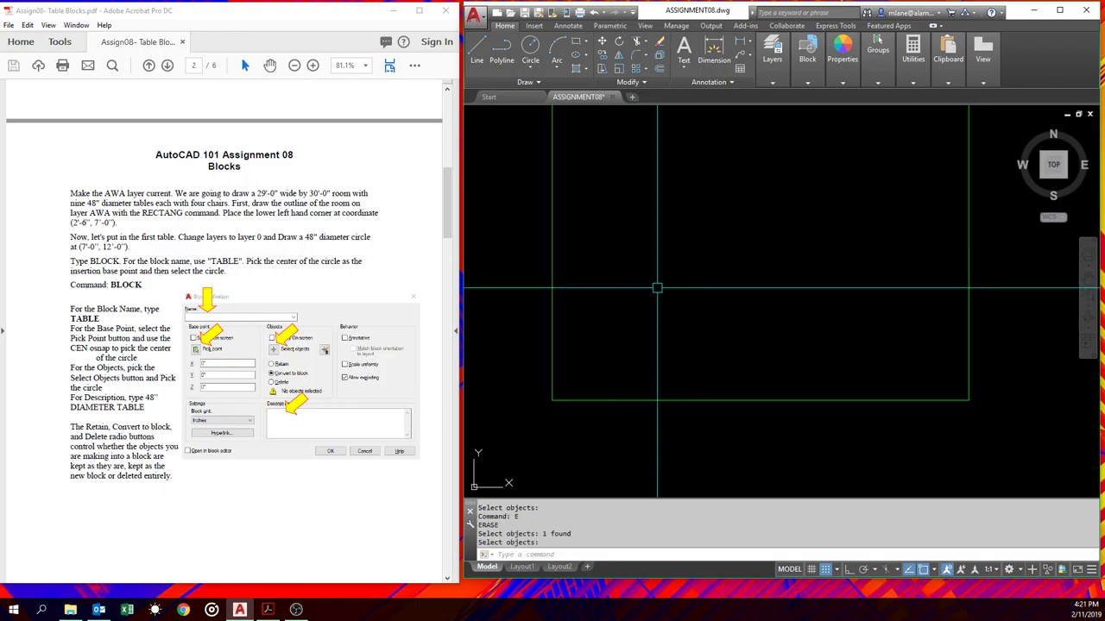
# - Insert the table block, with scale and rotation to be specified on-screen
pyautogui.write('i')
pyautogui.press('Return')
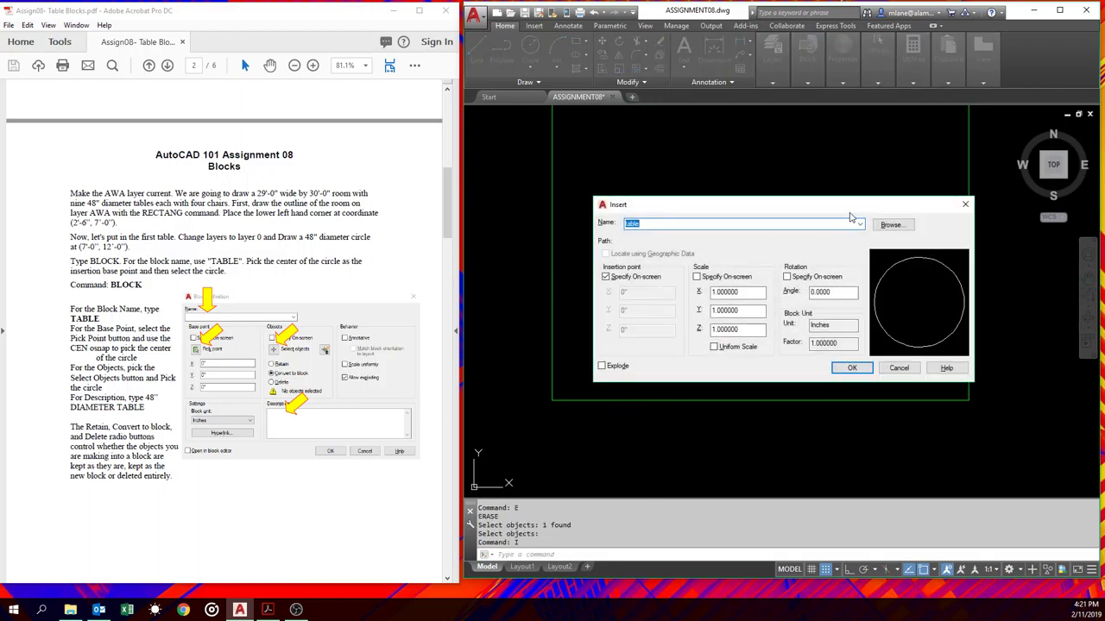
pyautogui.click(860, 224)
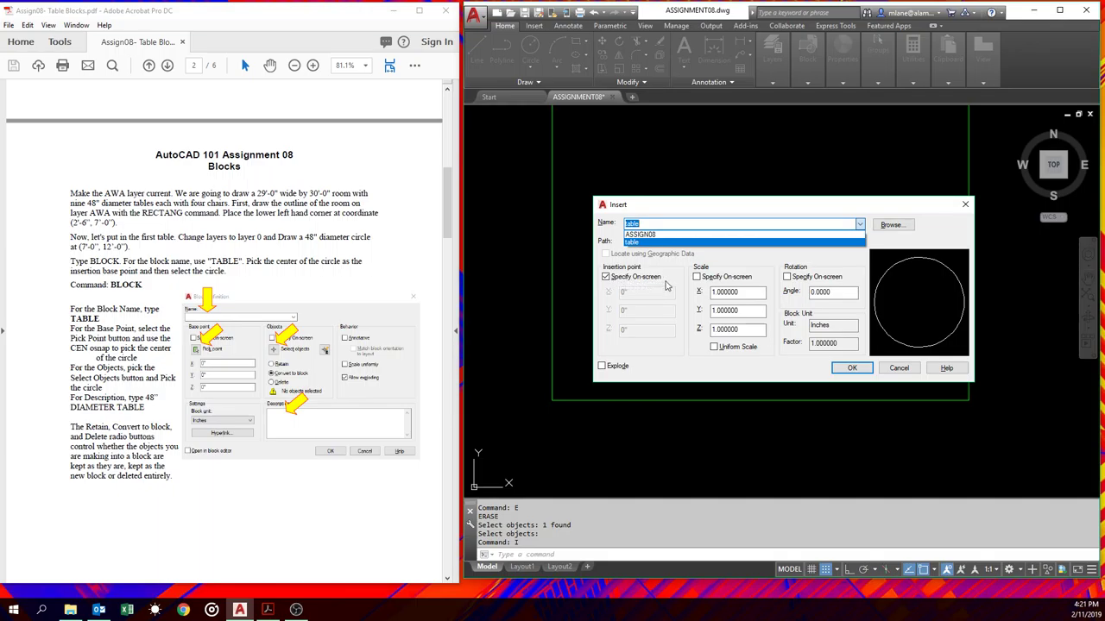
pyautogui.click(699, 281)
pyautogui.click(787, 277)
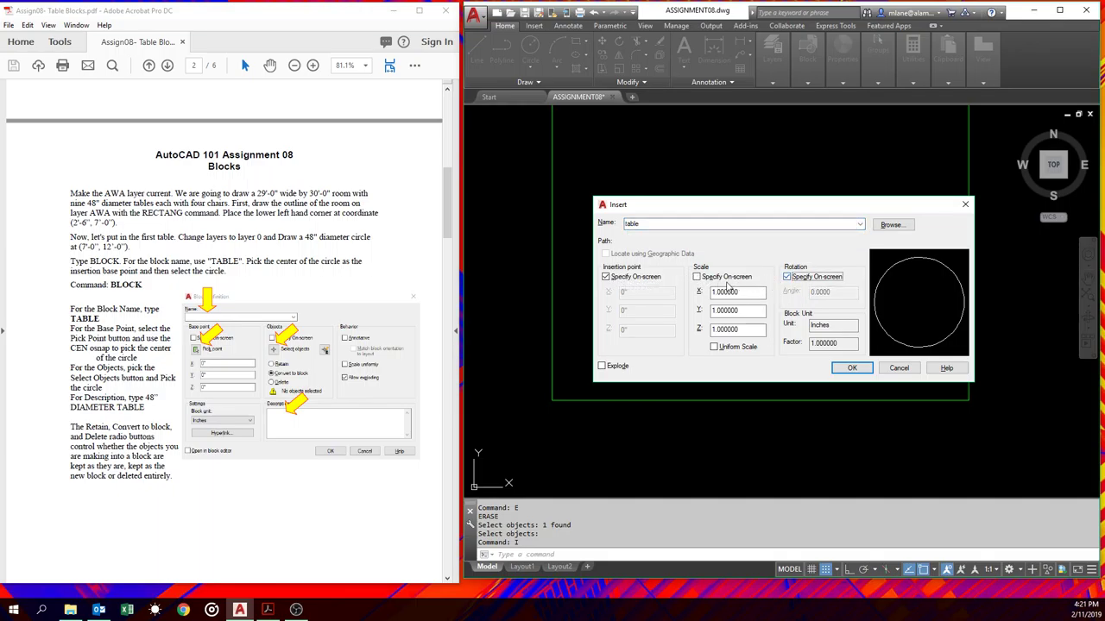
pyautogui.click(697, 278)
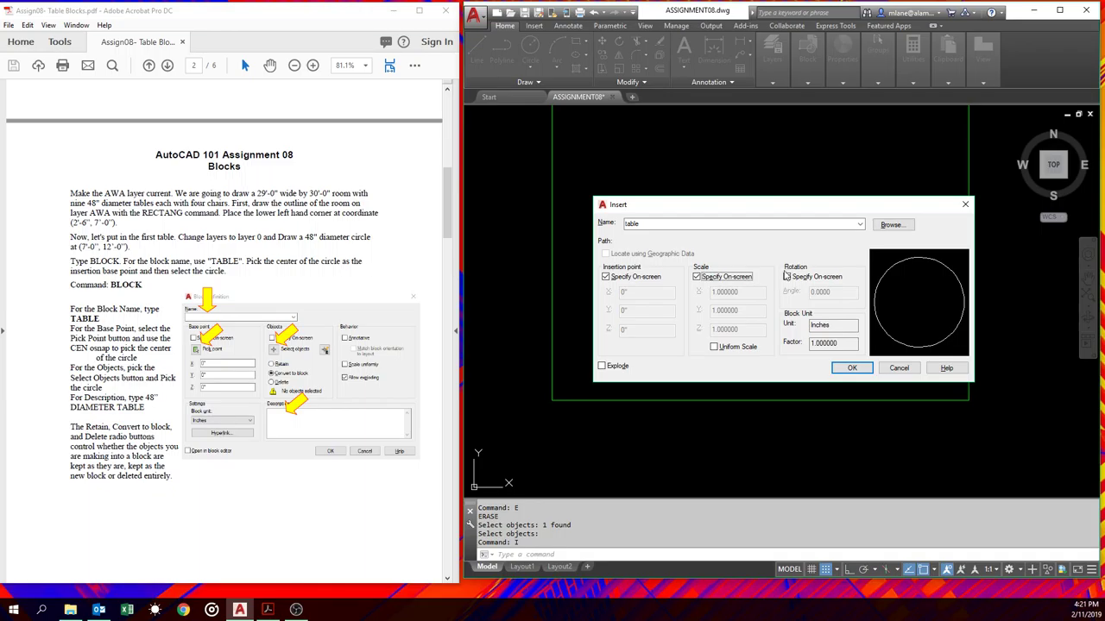
pyautogui.click(851, 370)
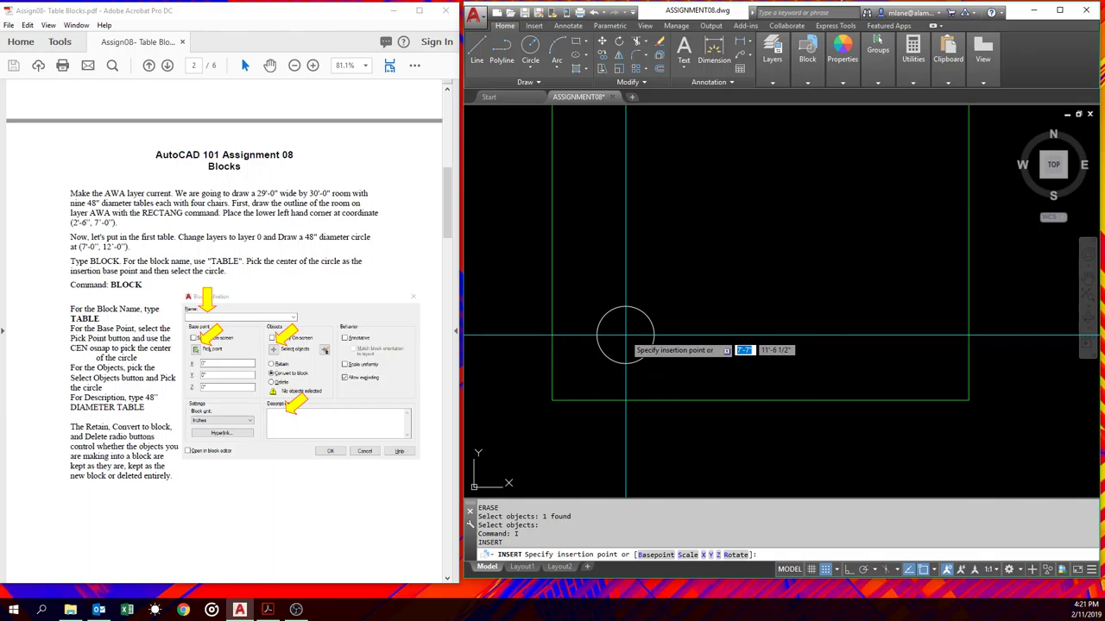
# - Place the table block at 7',12' with the default scale 1 and rotation 0
pyautogui.write("7'")
pyautogui.press('Tab')
pyautogui.write("12'")
pyautogui.press('Return')
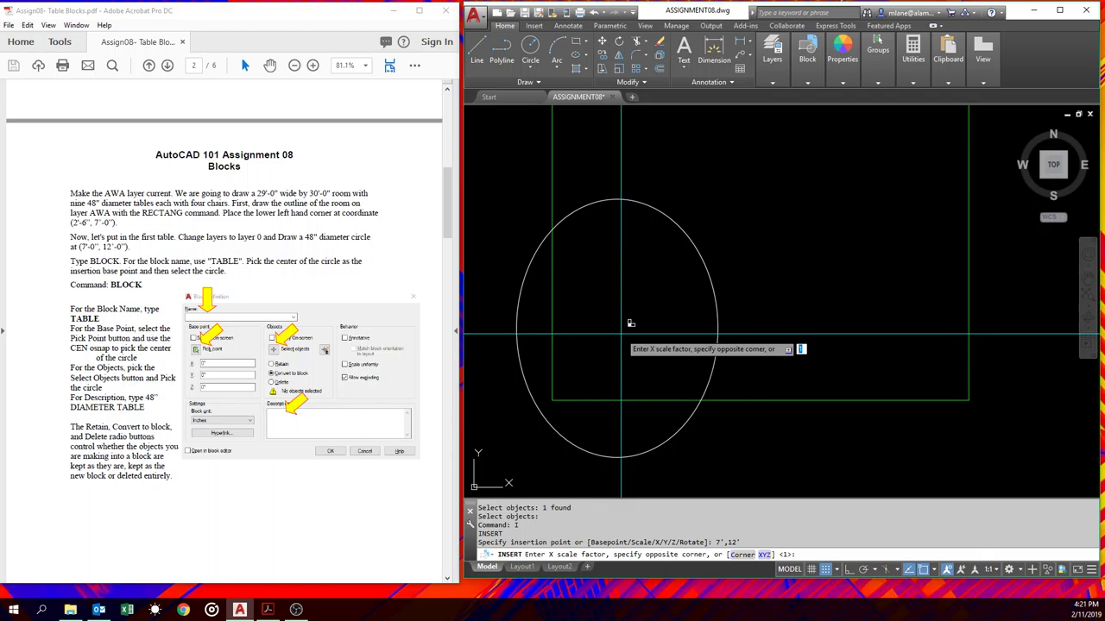
pyautogui.press('Return')
pyautogui.press('Return')
pyautogui.press('Return')
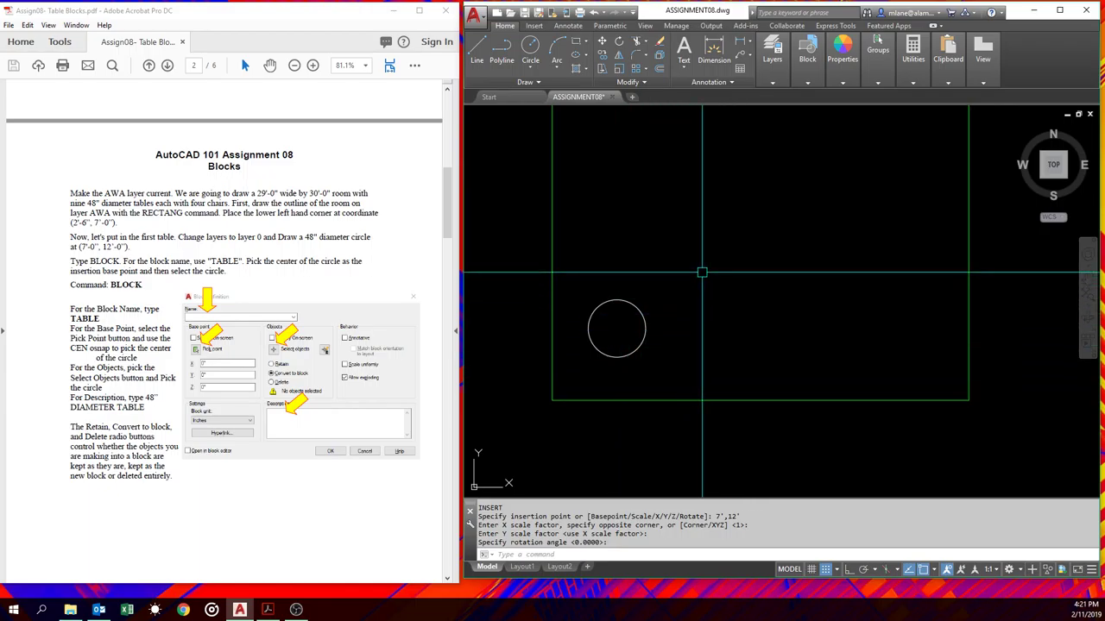
pyautogui.write('i')
pyautogui.press('Return')
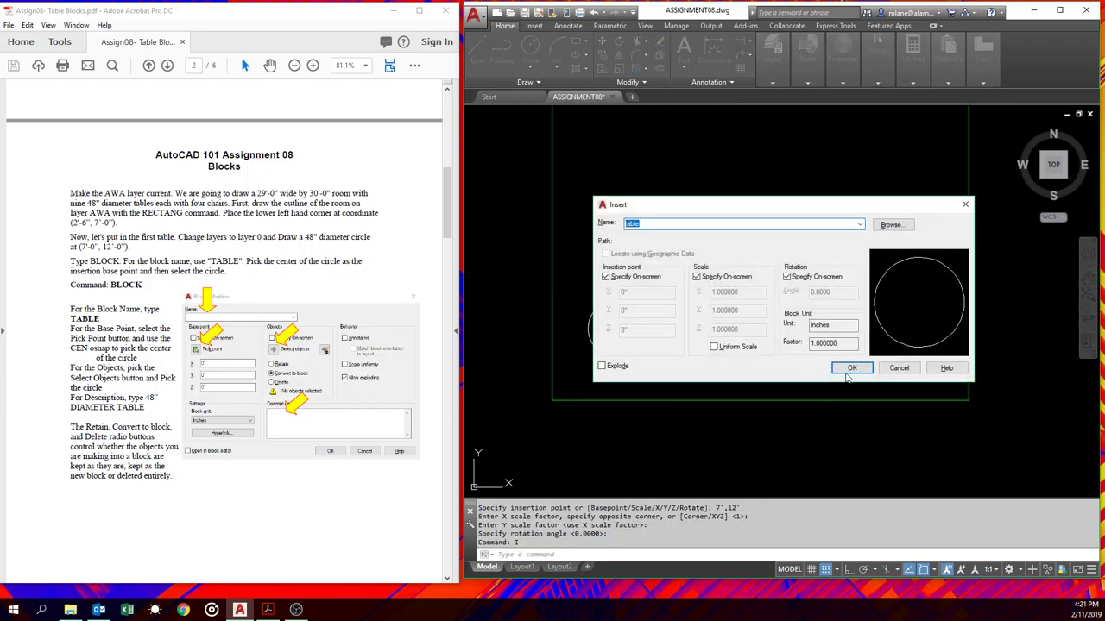
pyautogui.click(849, 365)
pyautogui.click(692, 202)
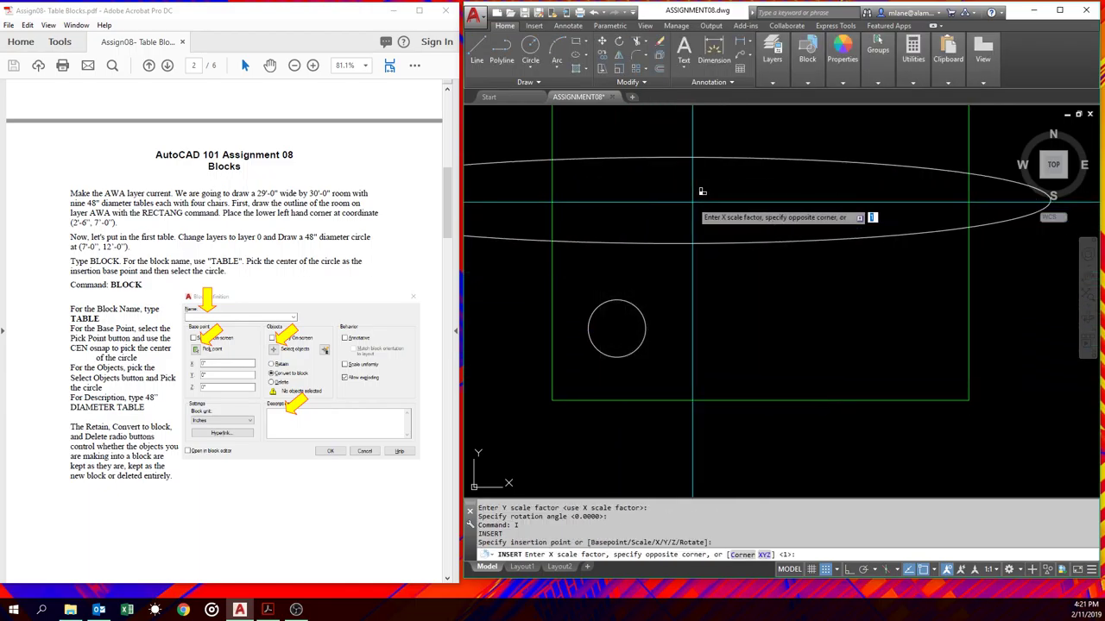
pyautogui.write('2')
pyautogui.press('Return')
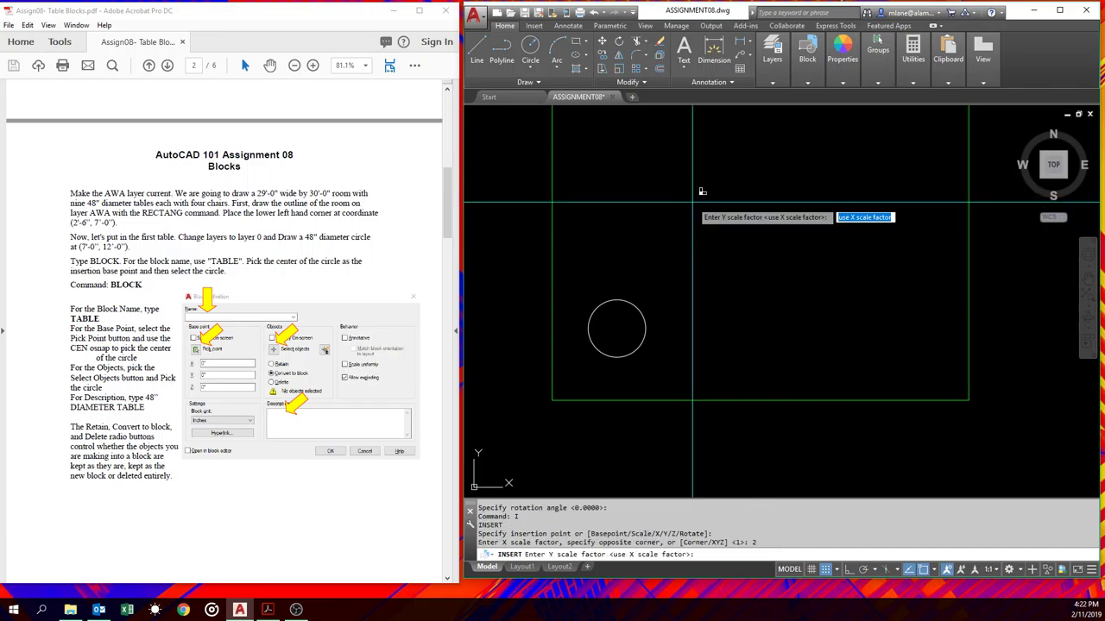
pyautogui.write('1')
pyautogui.press('Return')
pyautogui.press('Return')
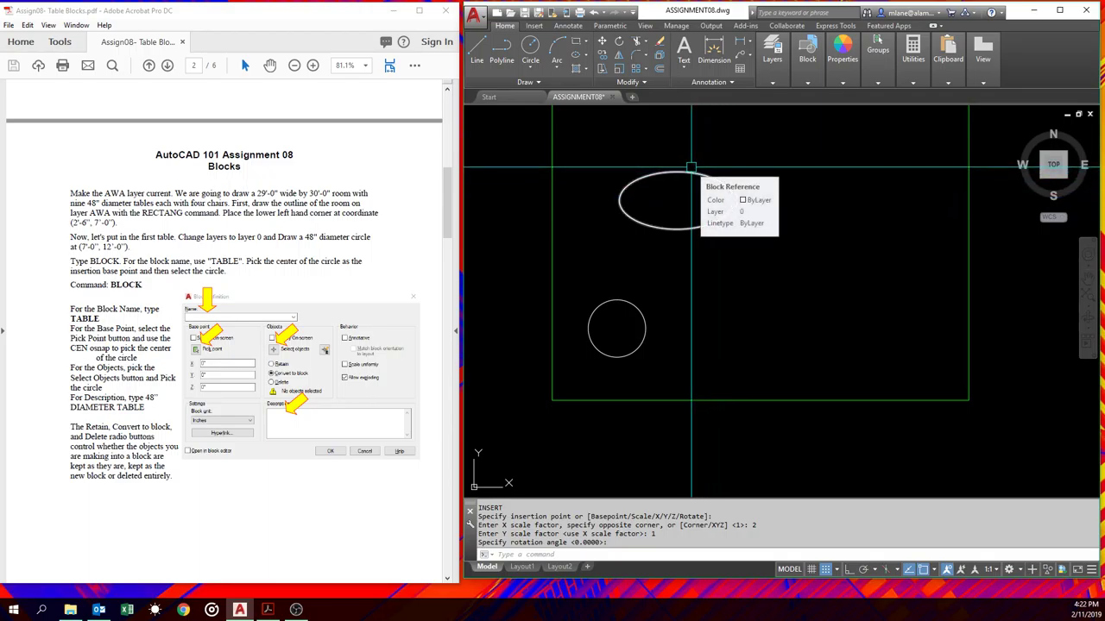
pyautogui.write('E')
pyautogui.press('Return')
pyautogui.click(683, 170)
pyautogui.click(682, 182)
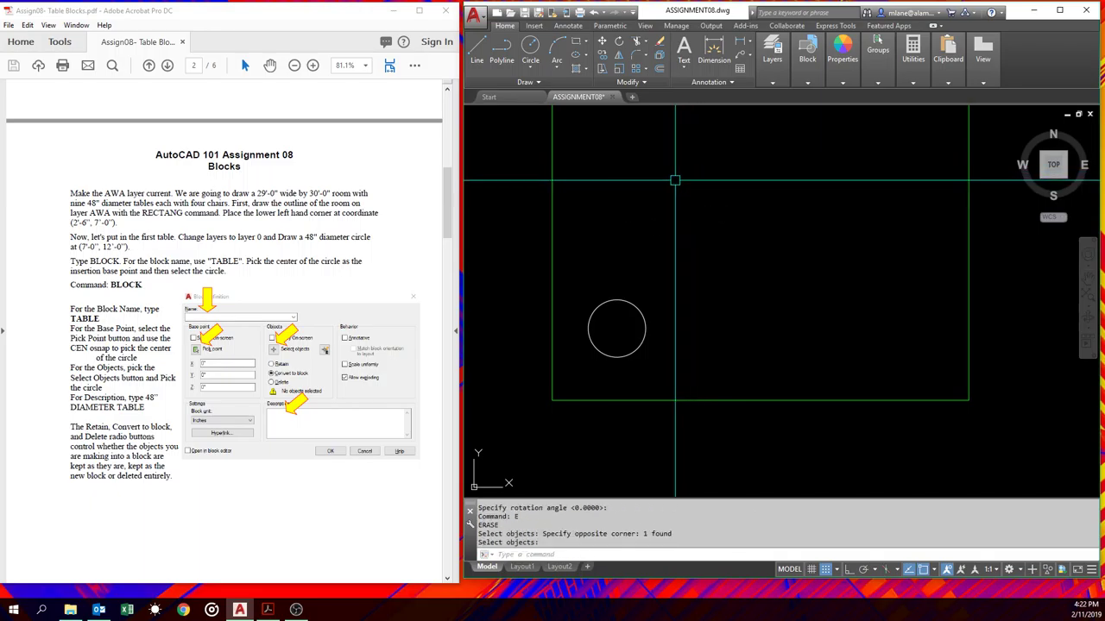
pyautogui.press('Escape')
pyautogui.press('Escape')
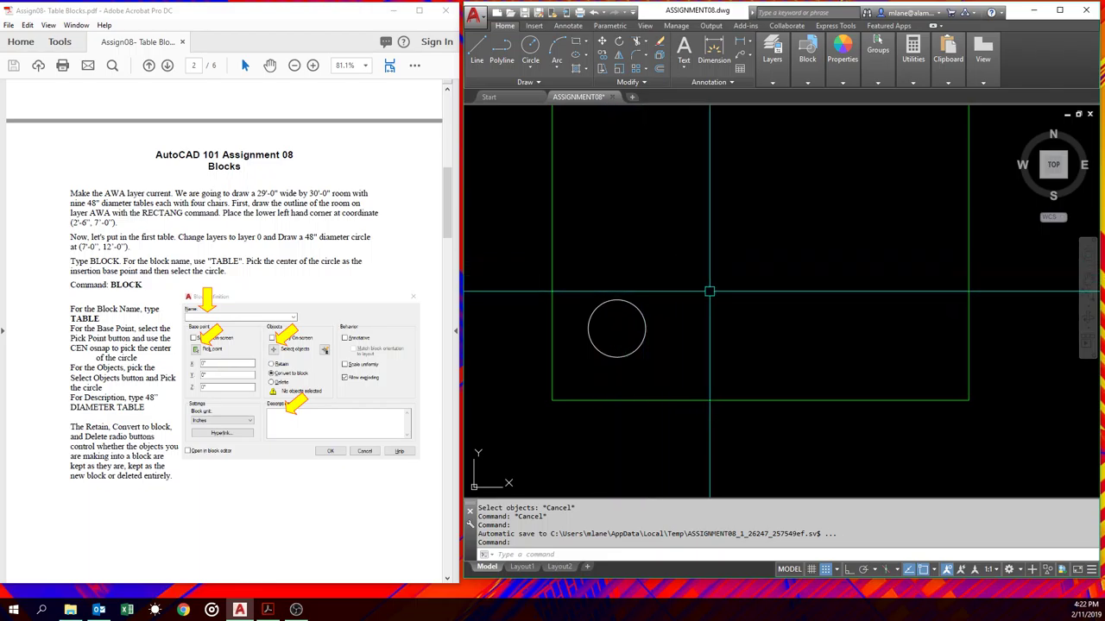
# - Draw a 1-inch vertical line with ortho mode on
pyautogui.scroll(5, 709, 292)
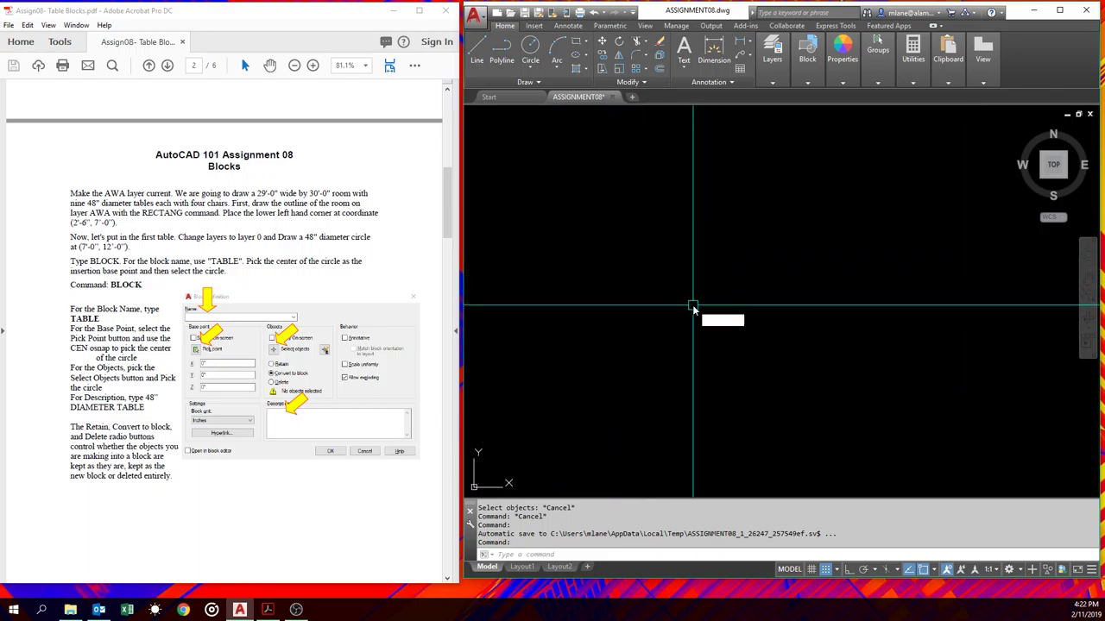
pyautogui.write('l')
pyautogui.press('Return')
pyautogui.click(685, 328)
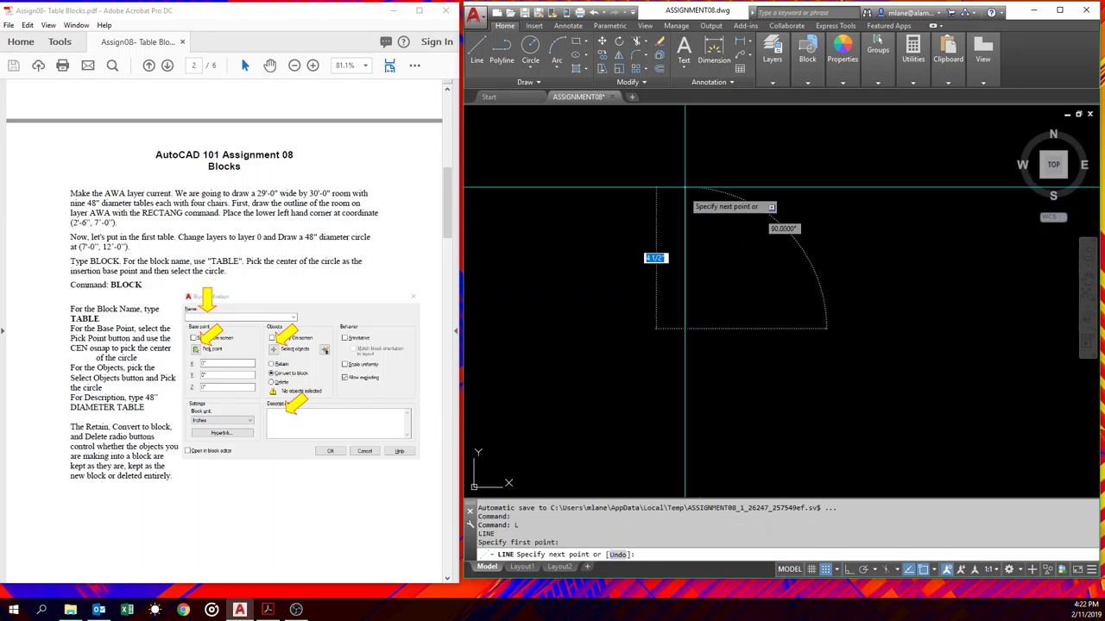
pyautogui.write('1')
pyautogui.press('F8')
pyautogui.press('Return')
pyautogui.scroll(8, 704, 328)
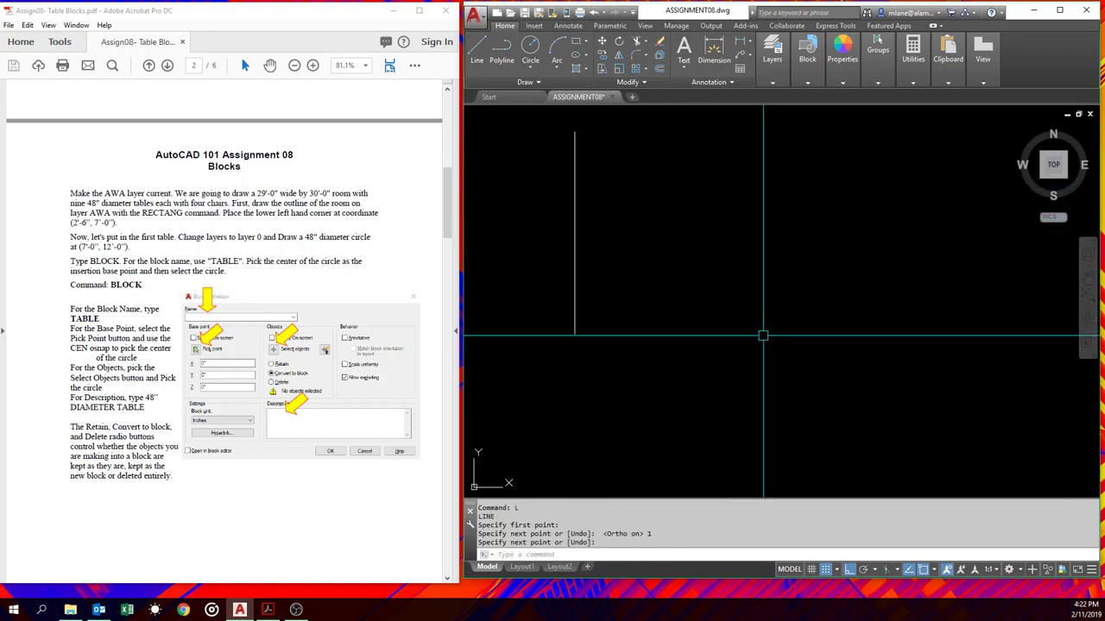
pyautogui.press('Return')
# - Draw a 1-inch horizontal line from the vertical line's bottom end
pyautogui.write('L')
pyautogui.press('Return')
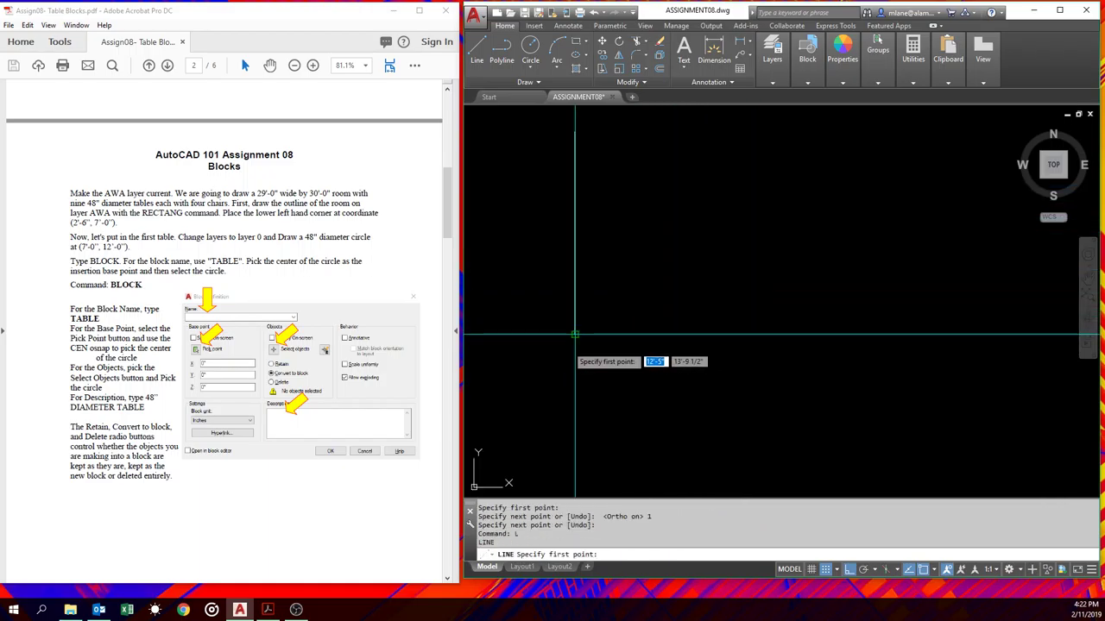
pyautogui.click(575, 333)
pyautogui.write('1')
pyautogui.press('Return')
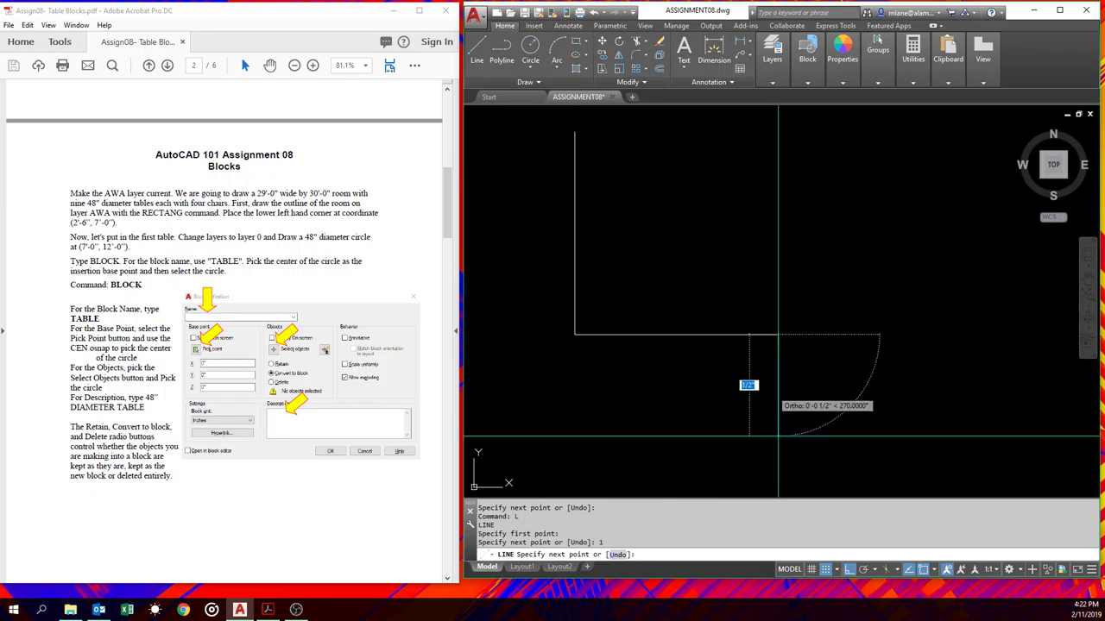
pyautogui.press('Escape')
# - Draw a quarter-circle arc centred at the lines' corner, then erase the horizontal line
pyautogui.write('ARC')
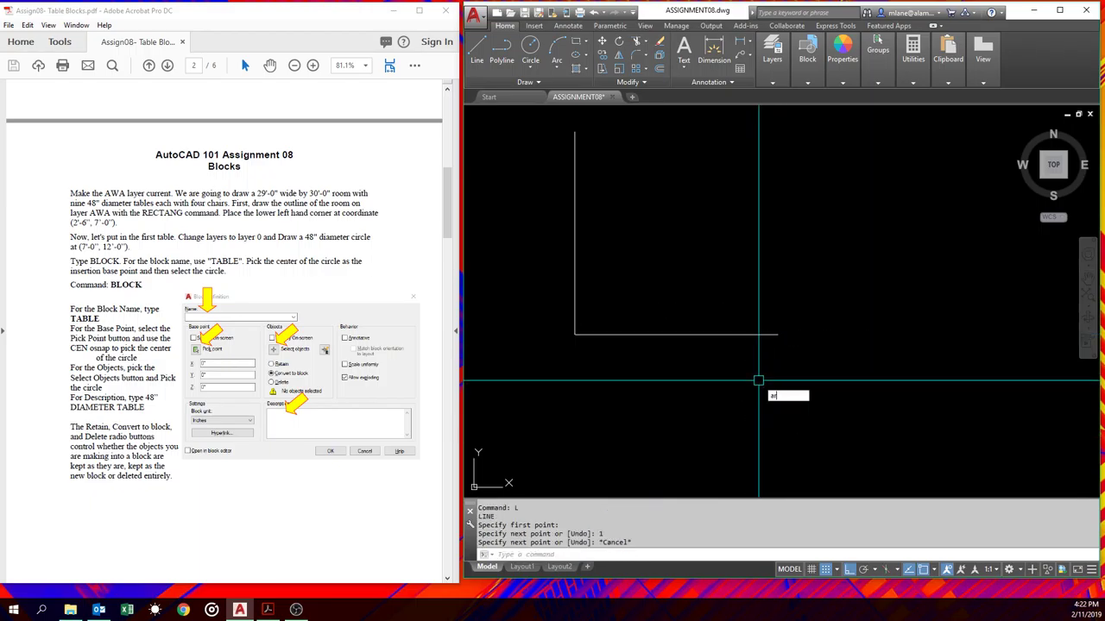
pyautogui.press('Return')
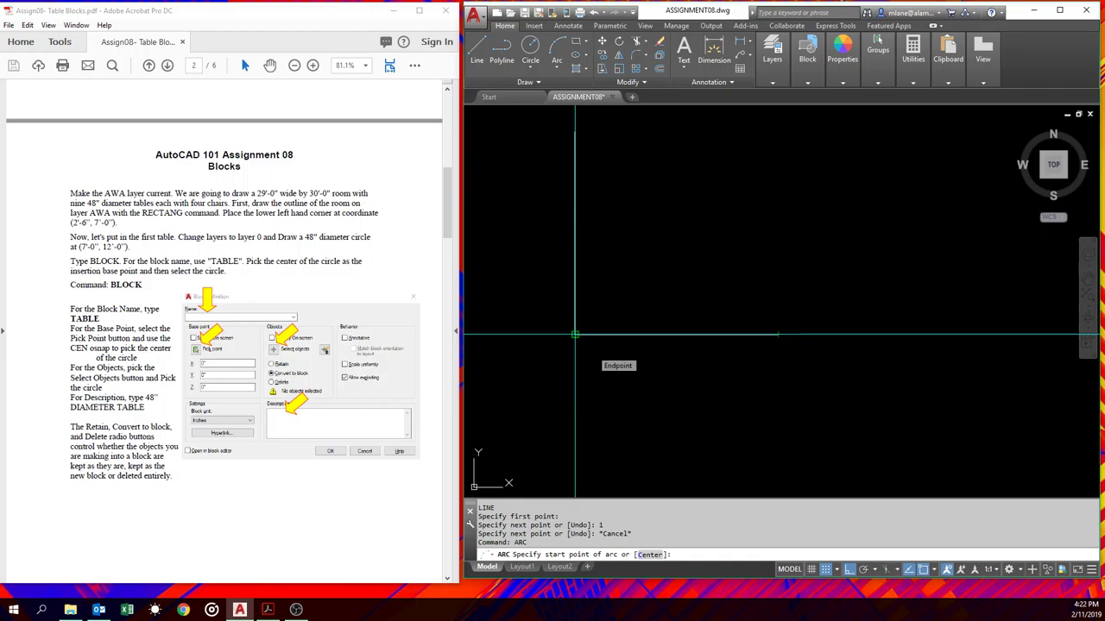
pyautogui.write('c')
pyautogui.press('Return')
pyautogui.click(574, 334)
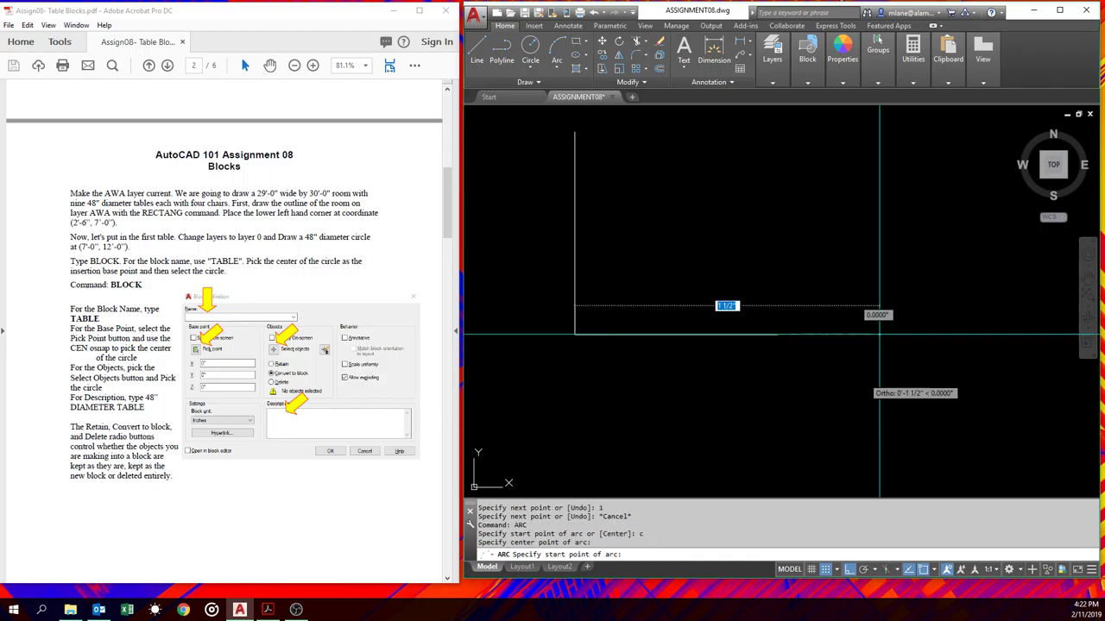
pyautogui.click(777, 334)
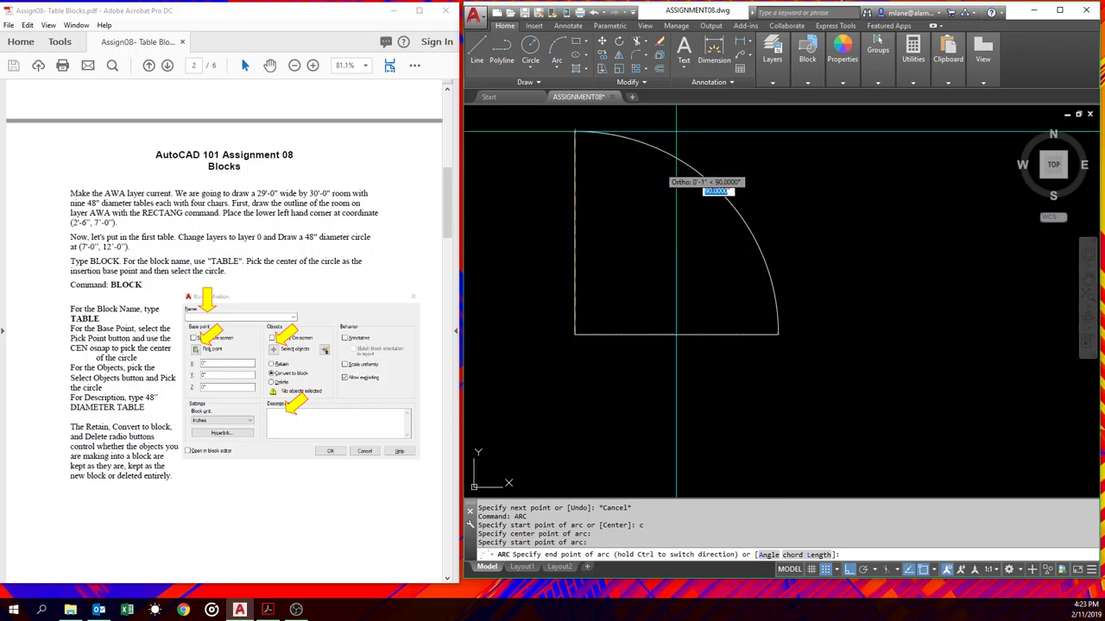
pyautogui.click(574, 132)
pyautogui.press('Escape')
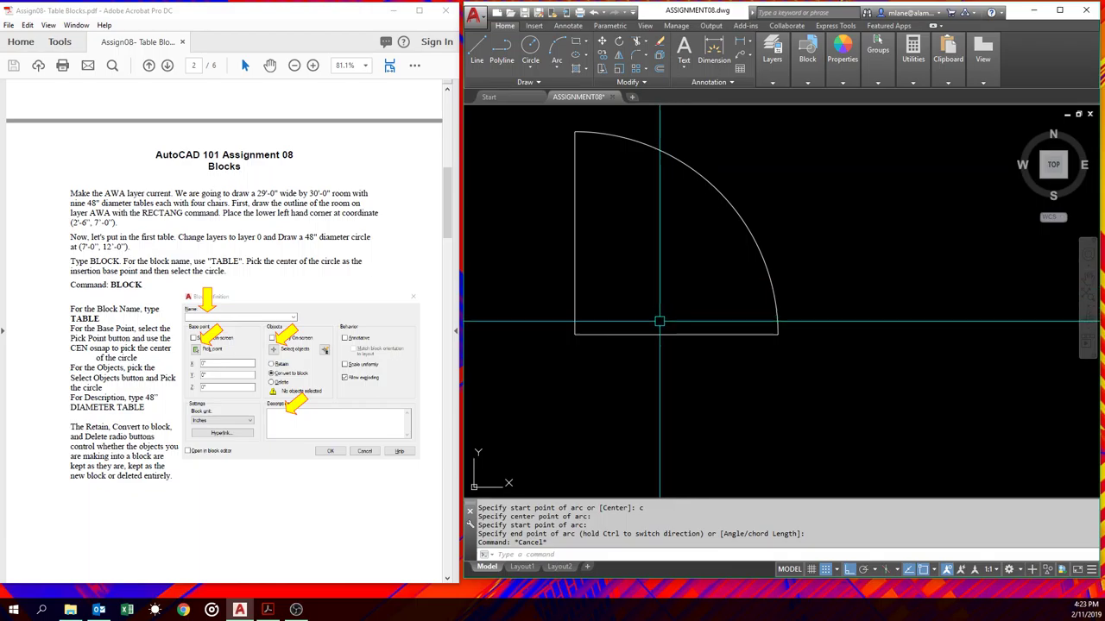
pyautogui.click(659, 334)
pyautogui.press('Delete')
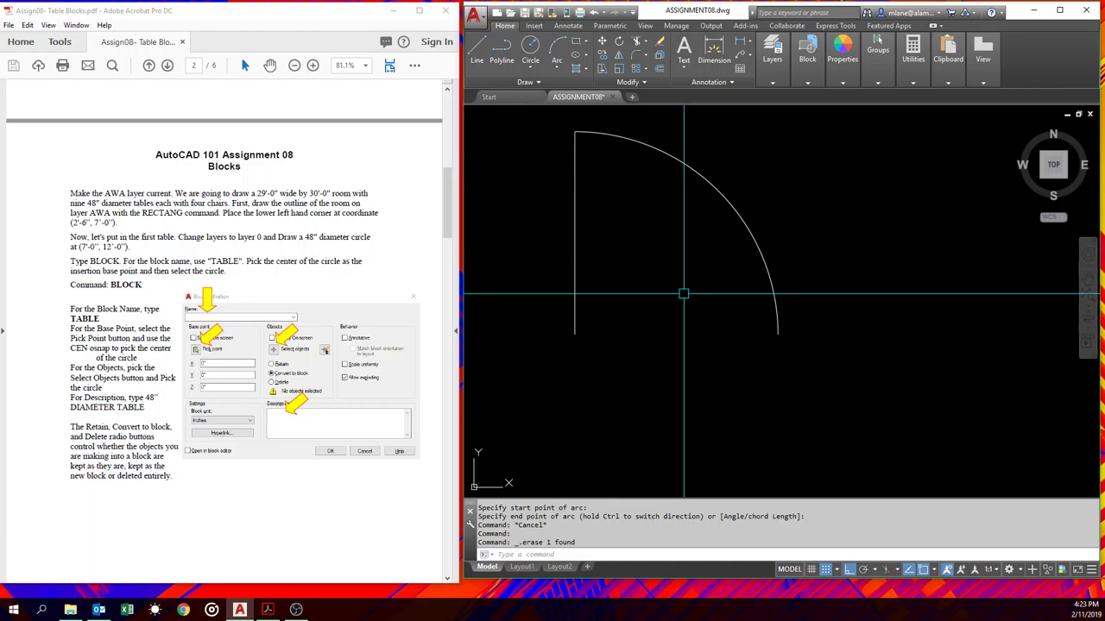
# - Define block 'door 1' from the arc and line, based at the corner, deleting the originals
pyautogui.write('b')
pyautogui.press('Return')
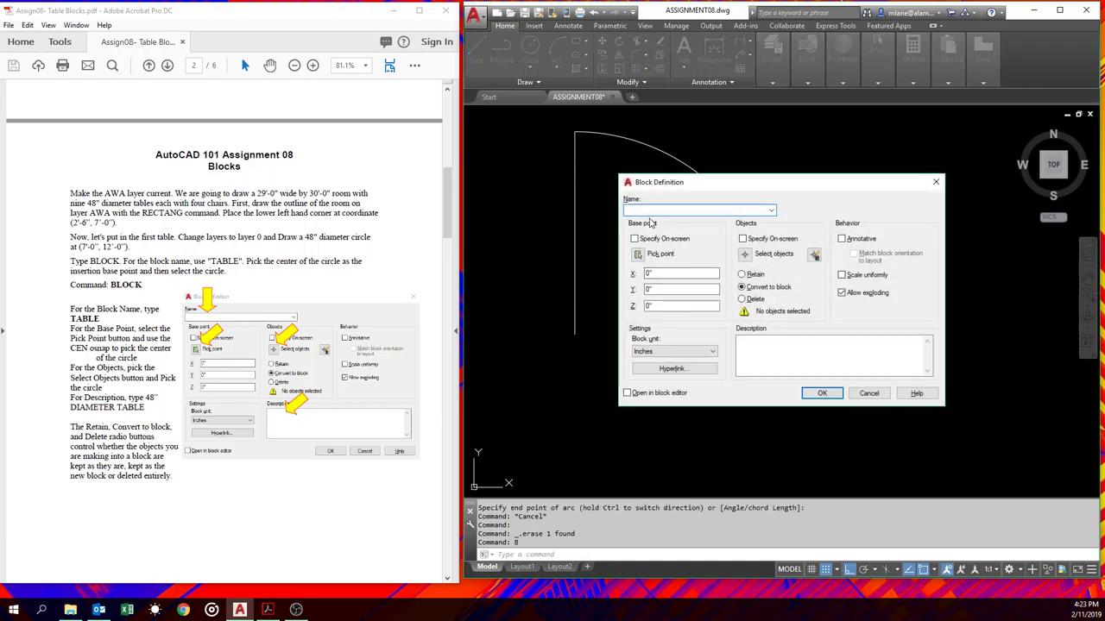
pyautogui.write('door 1')
pyautogui.click(638, 254)
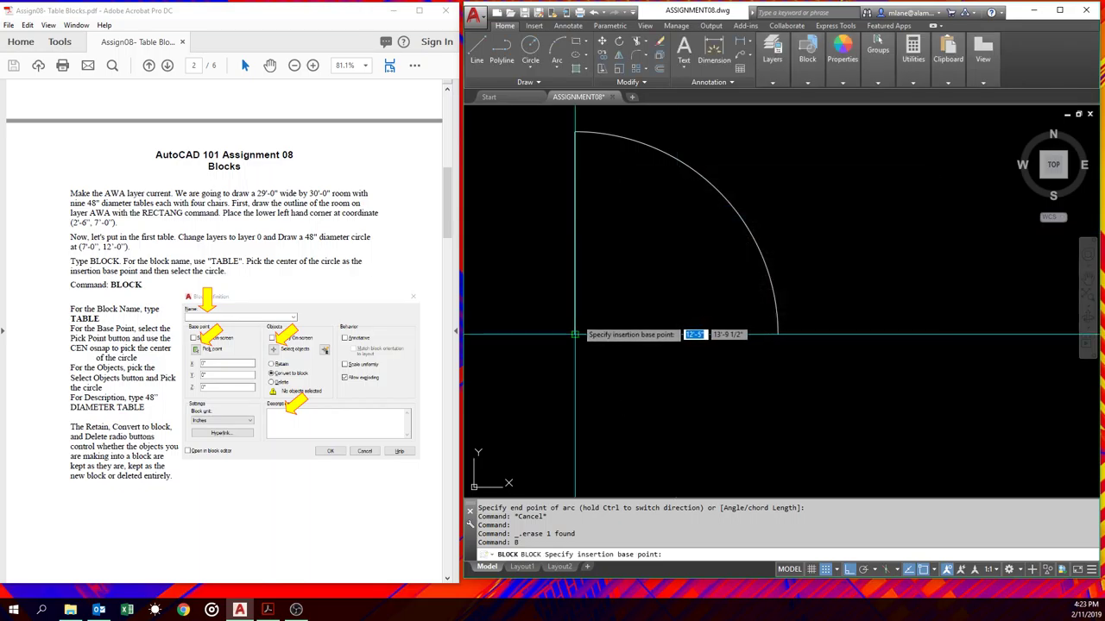
pyautogui.click(575, 334)
pyautogui.click(753, 215)
pyautogui.click(761, 182)
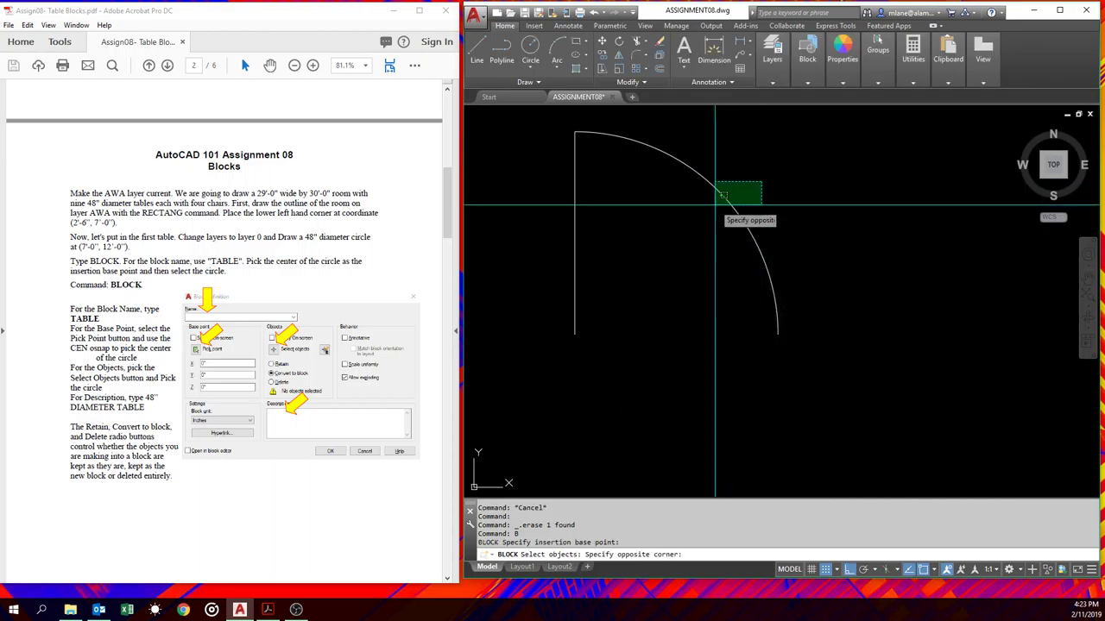
pyautogui.click(567, 247)
pyautogui.press('Return')
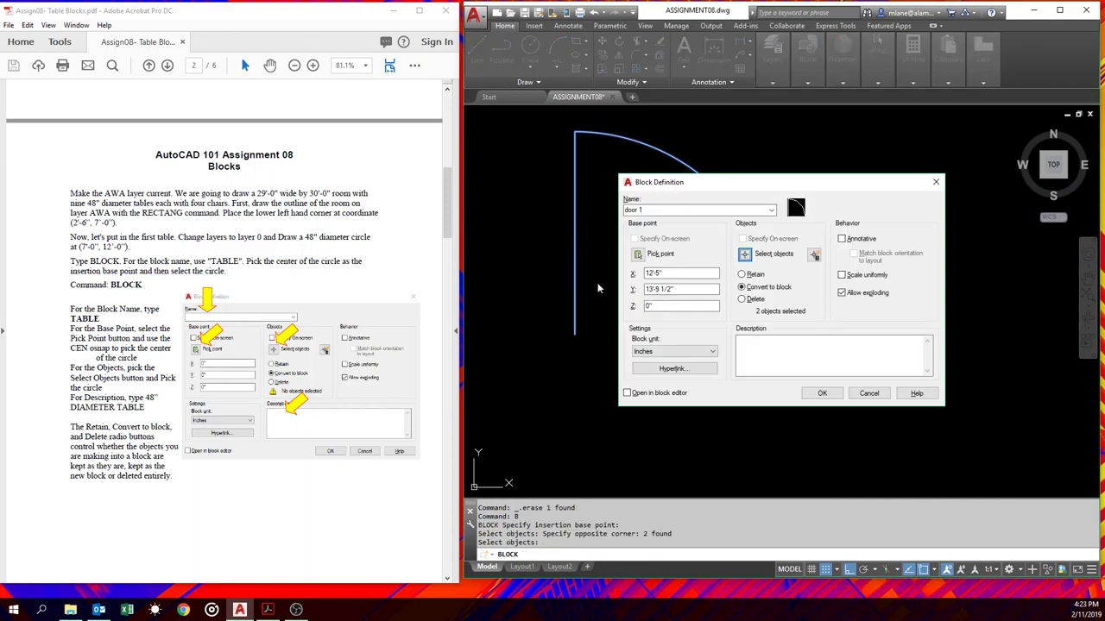
pyautogui.click(741, 300)
pyautogui.click(818, 393)
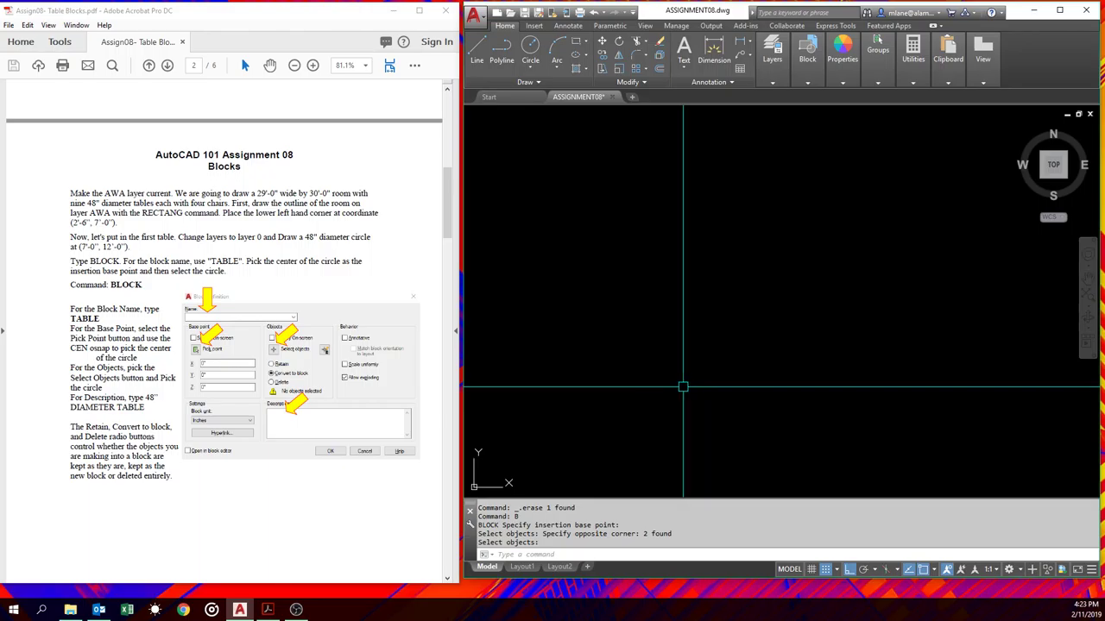
# - Insert the door 1 block beside the table at scale 36
pyautogui.write('i')
pyautogui.press('Return')
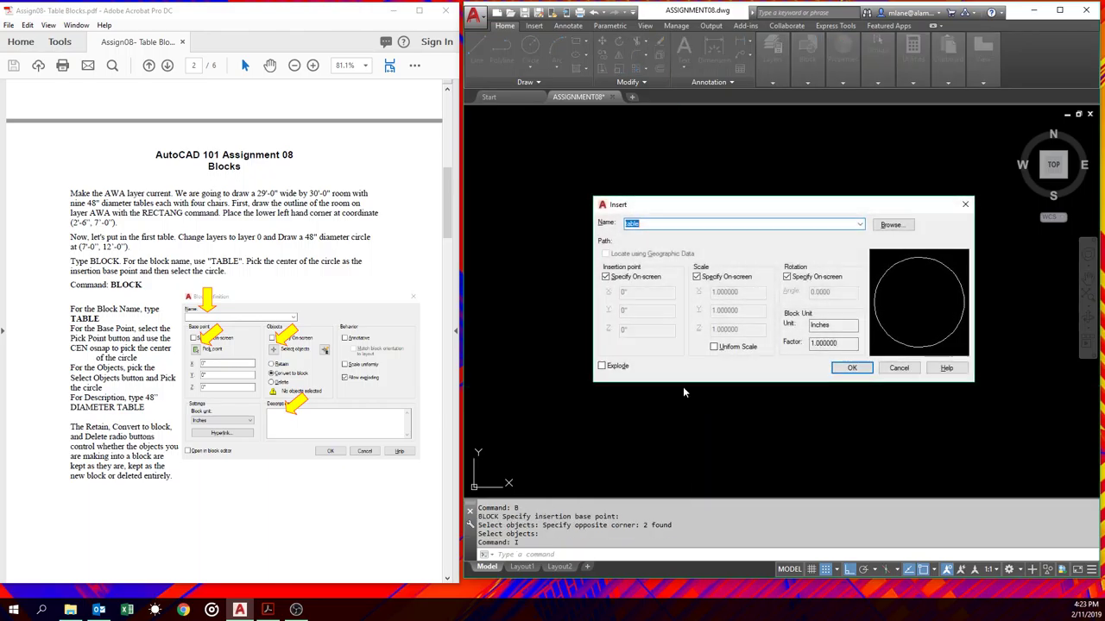
pyautogui.click(860, 224)
pyautogui.click(656, 235)
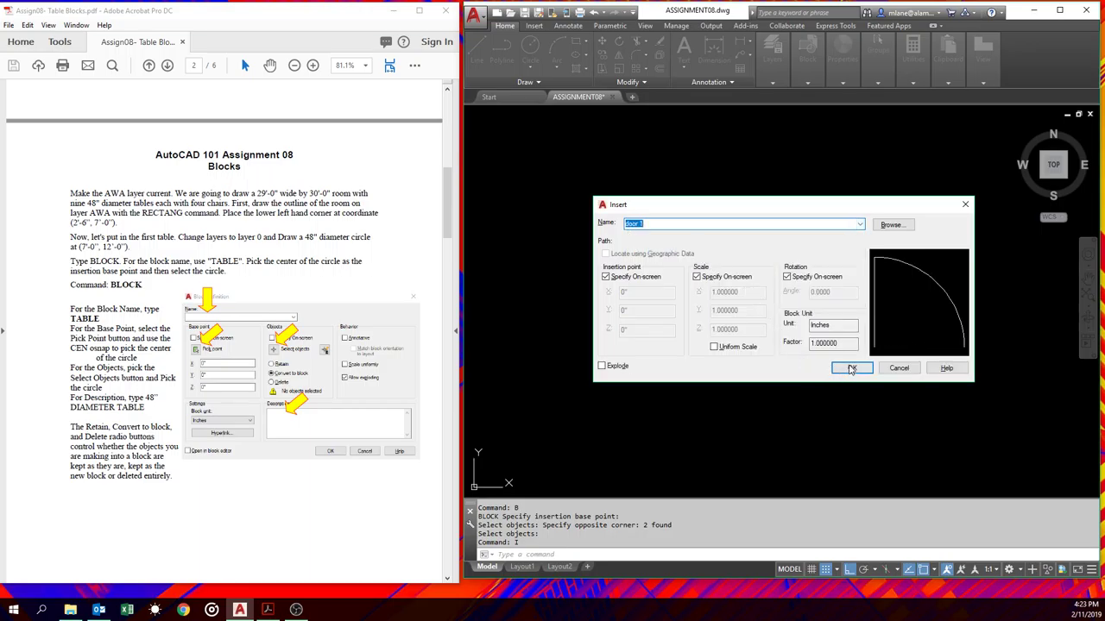
pyautogui.click(852, 369)
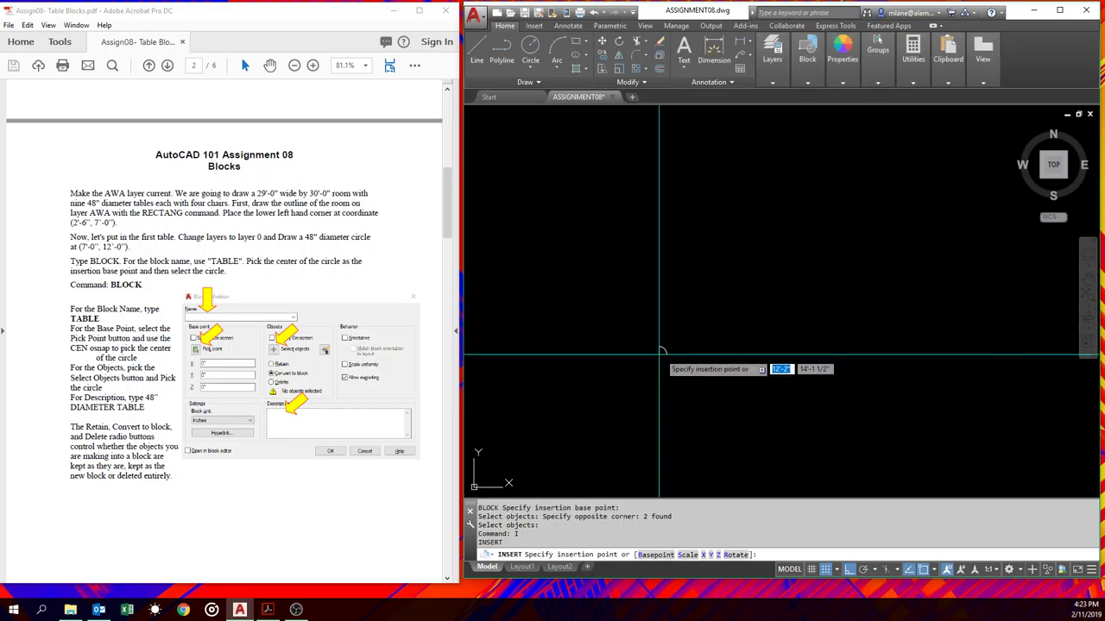
pyautogui.click(629, 329)
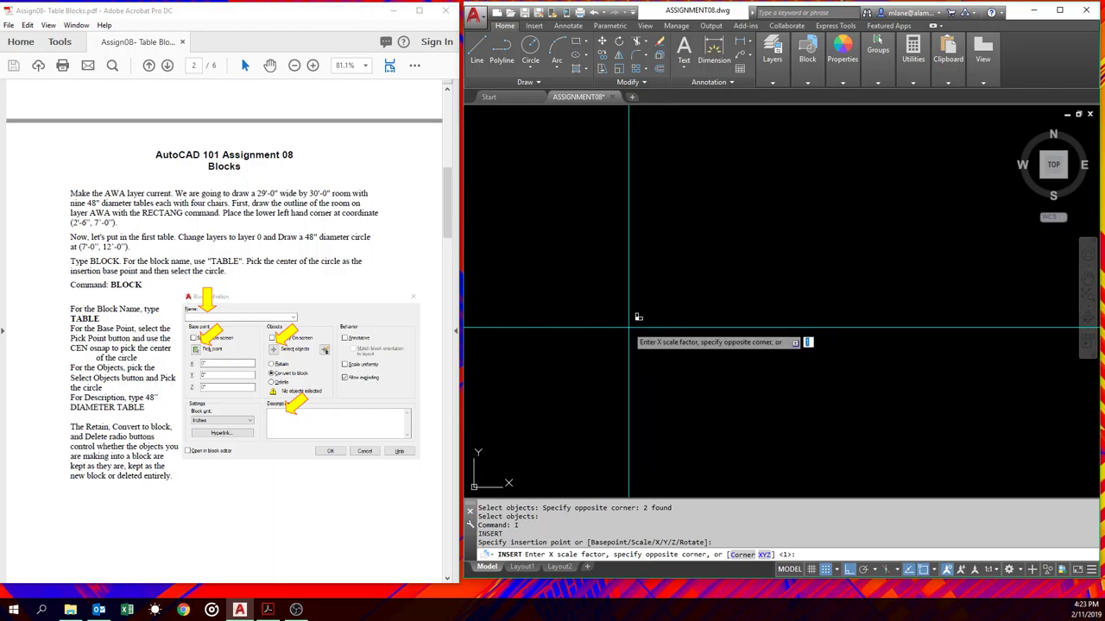
pyautogui.write('36')
pyautogui.press('Return')
pyautogui.press('Return')
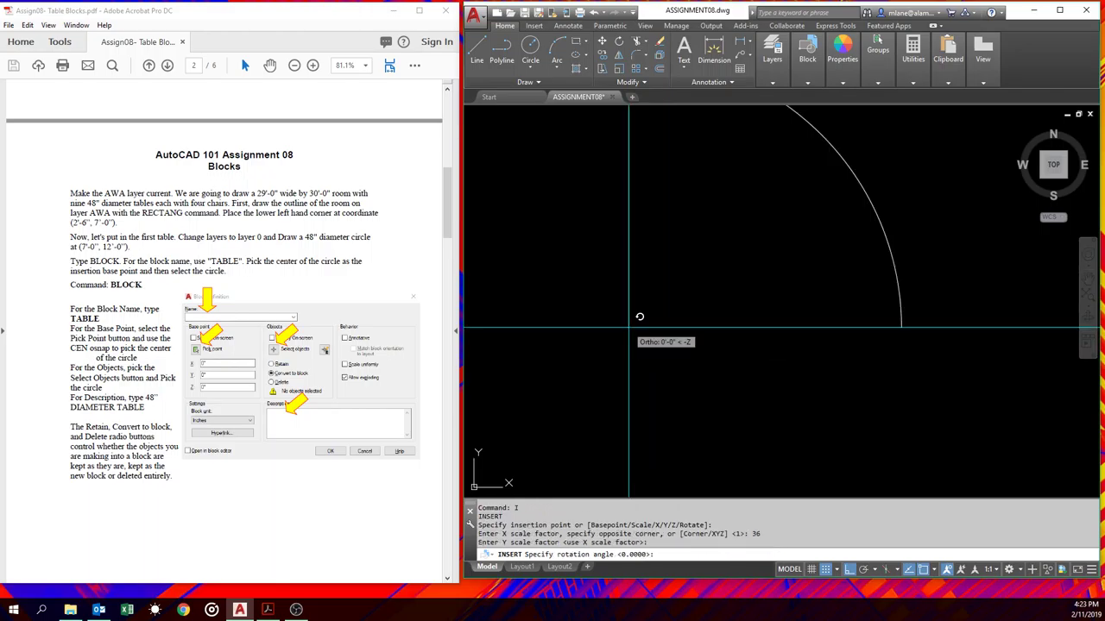
pyautogui.scroll(-3, 639, 332)
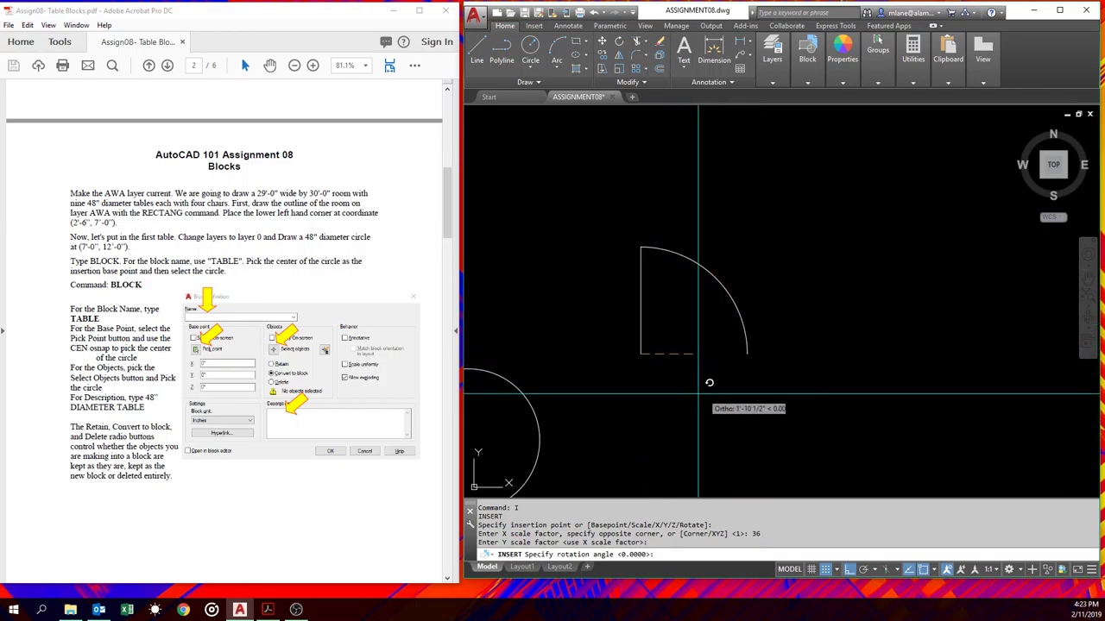
pyautogui.click(652, 380)
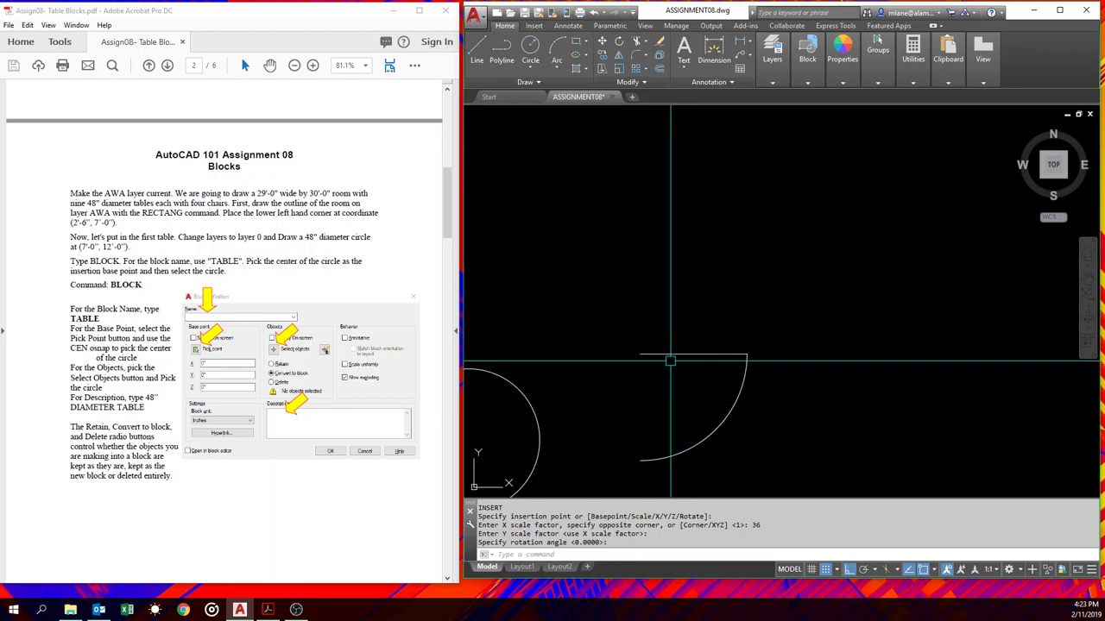
# - Erase the inserted test door with a selection window
pyautogui.press('Return')
pyautogui.write('e')
pyautogui.press('Return')
pyautogui.click(755, 432)
pyautogui.click(685, 331)
pyautogui.scroll(-5, 684, 331)
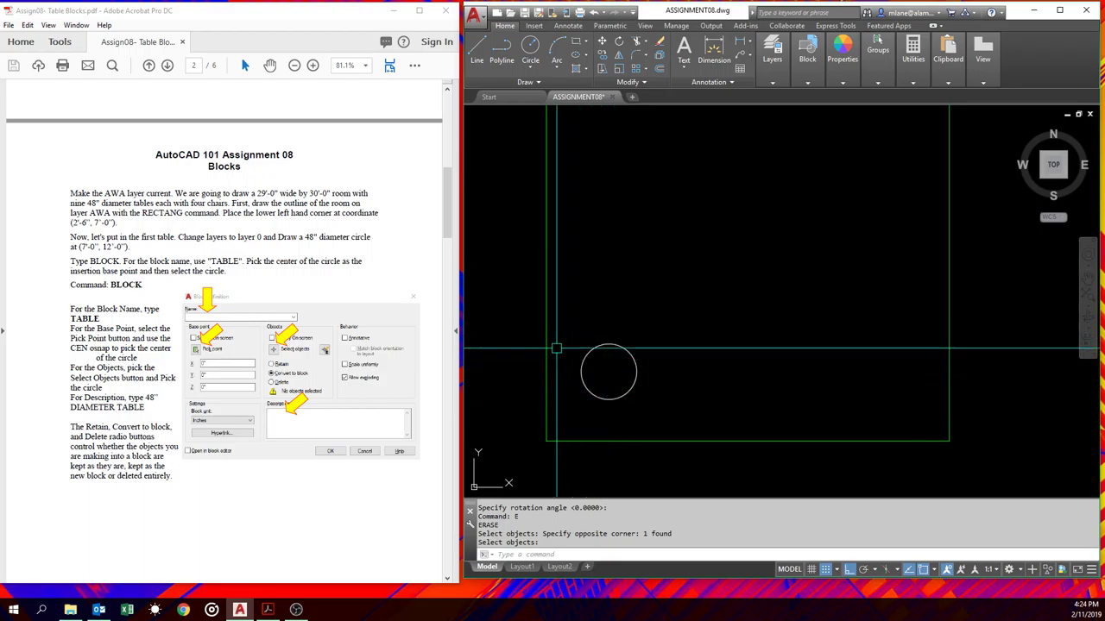
# - End the erase, then start a circle at 78',15 and cancel it
pyautogui.scroll(-10, 275, 433)
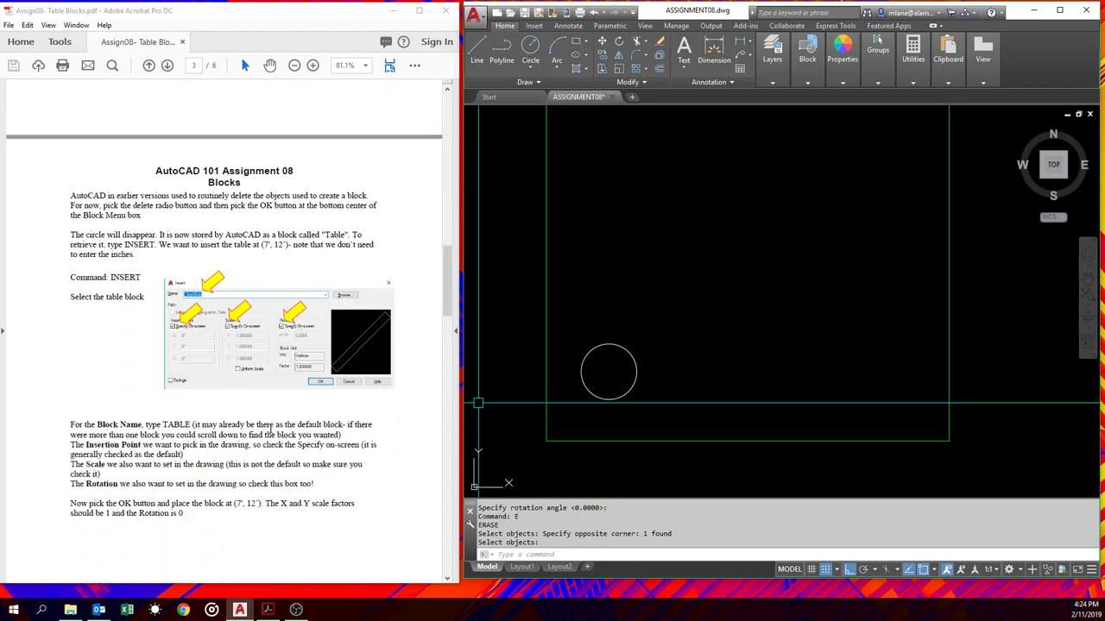
pyautogui.scroll(-10, 272, 429)
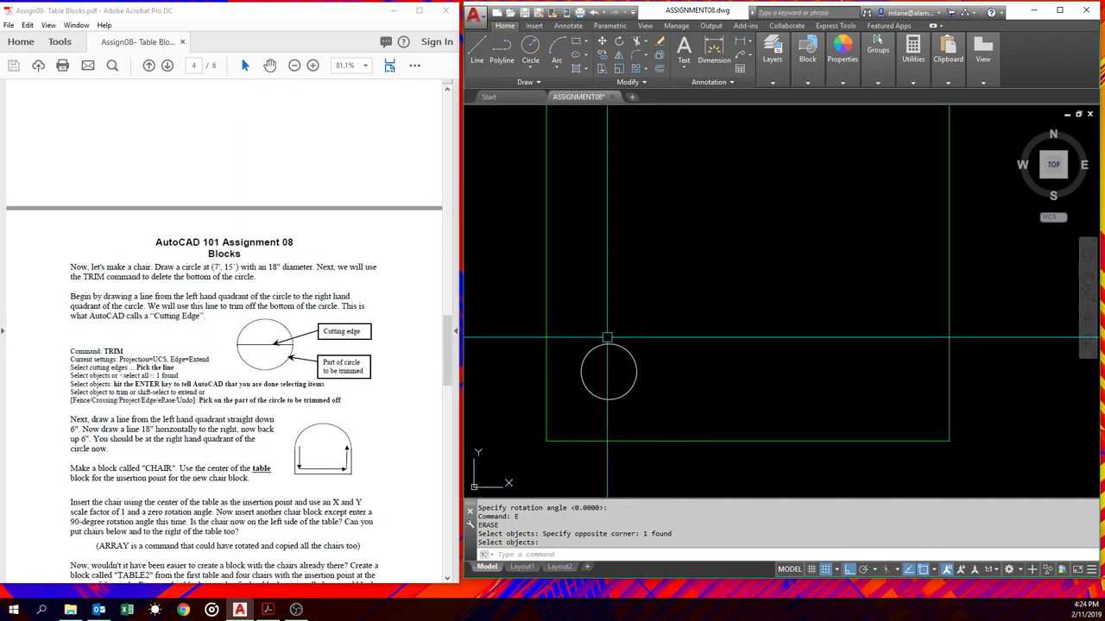
pyautogui.scroll(5, 727, 316)
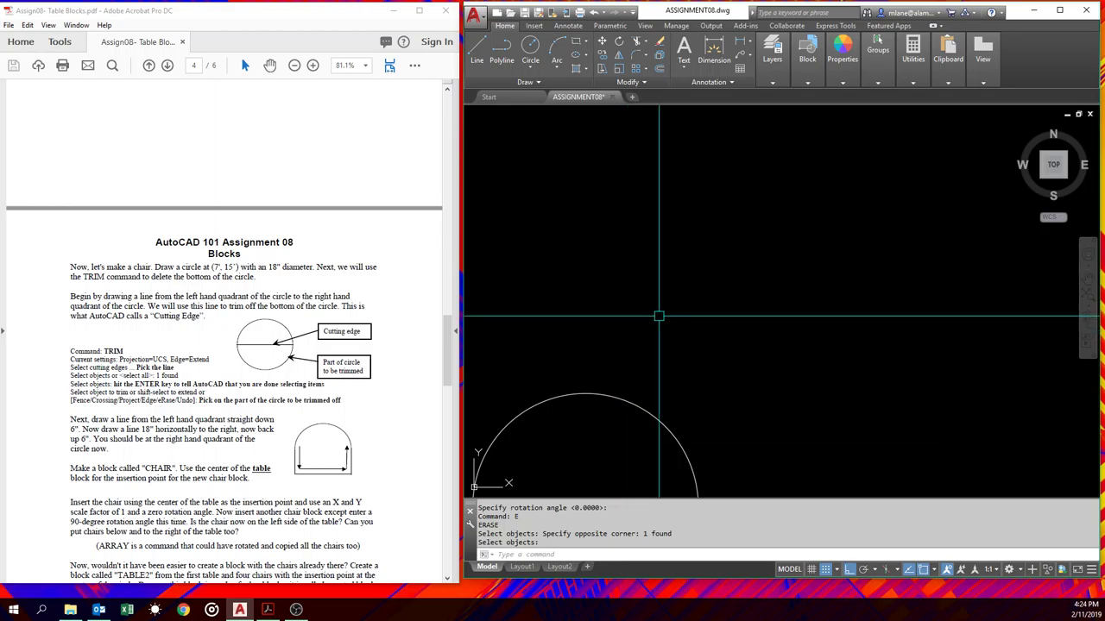
pyautogui.scroll(-5, 705, 306)
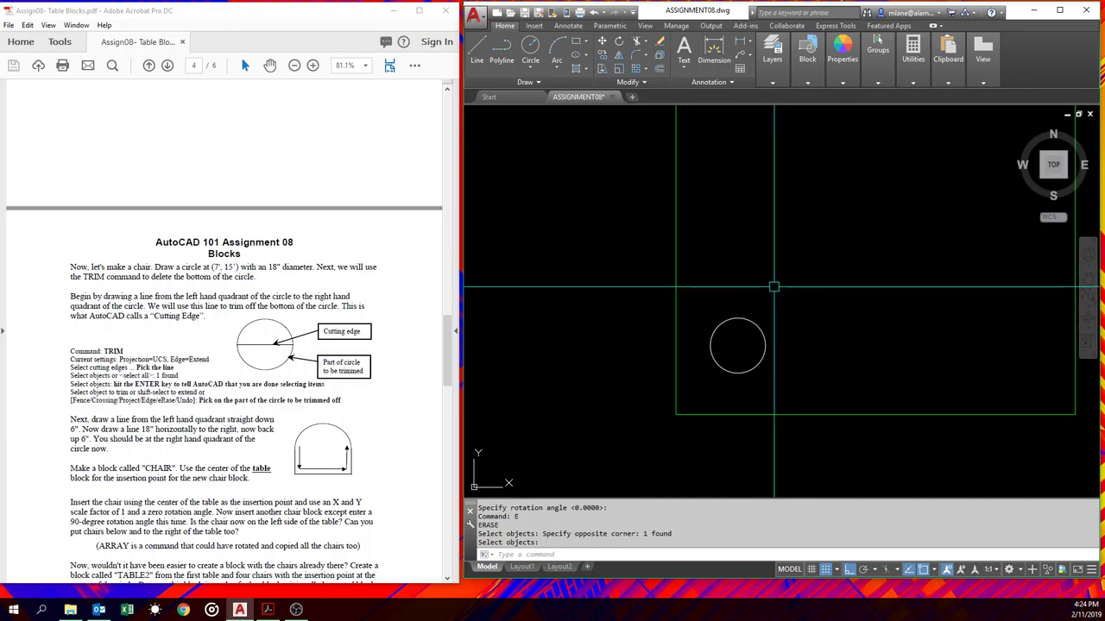
pyautogui.press('Return')
pyautogui.write('c')
pyautogui.press('Return')
pyautogui.write("78'")
pyautogui.write(',')
pyautogui.write('15')
pyautogui.press('Return')
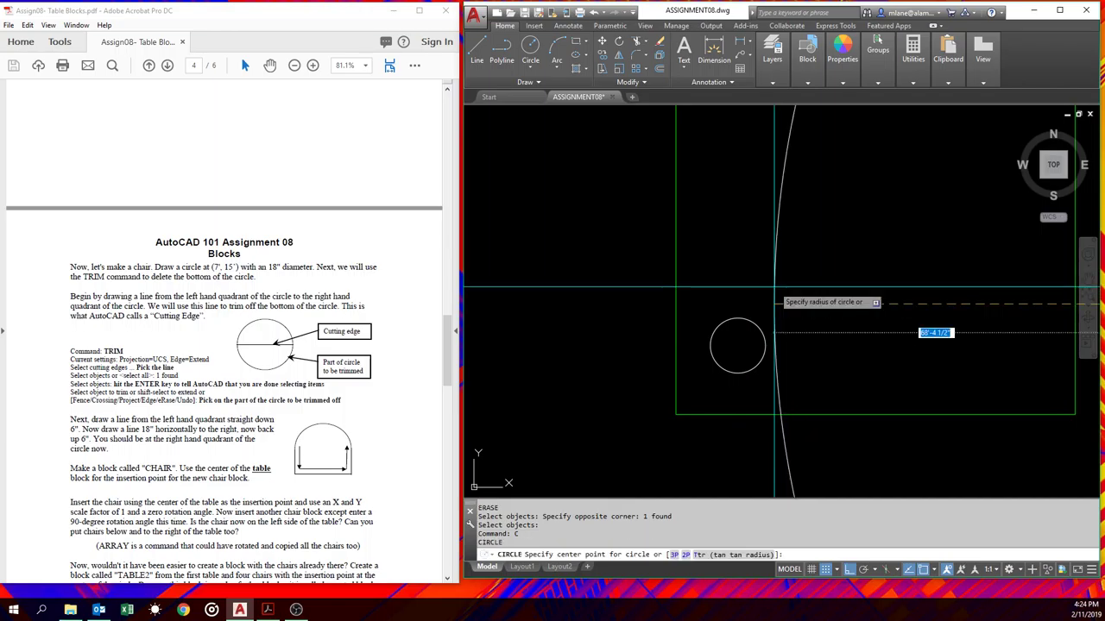
pyautogui.scroll(-8, 913, 304)
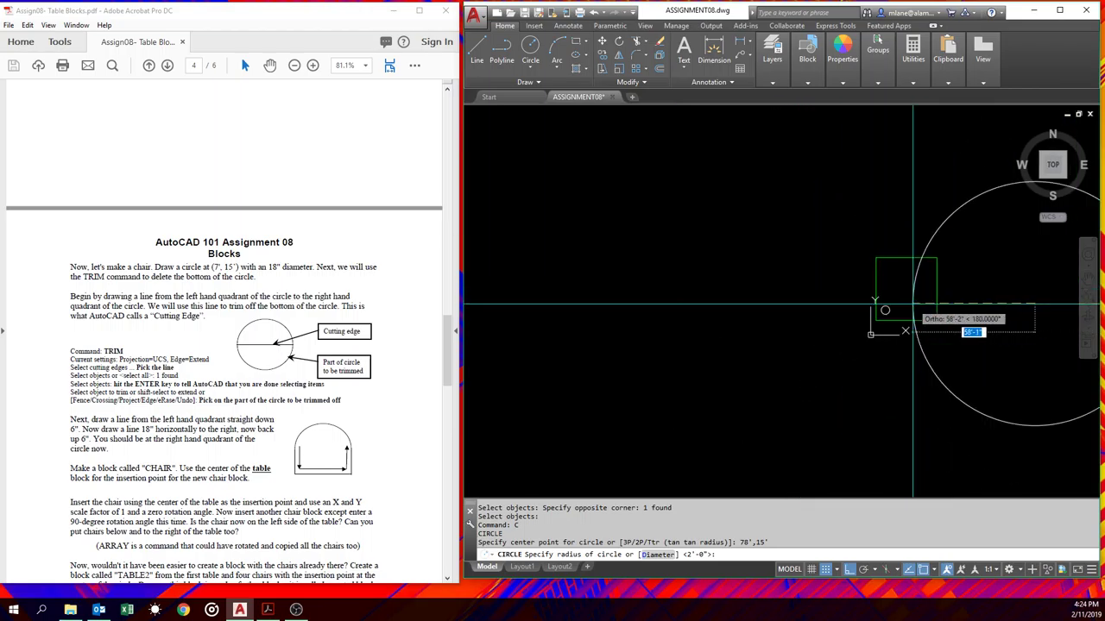
pyautogui.scroll(5, 1035, 303)
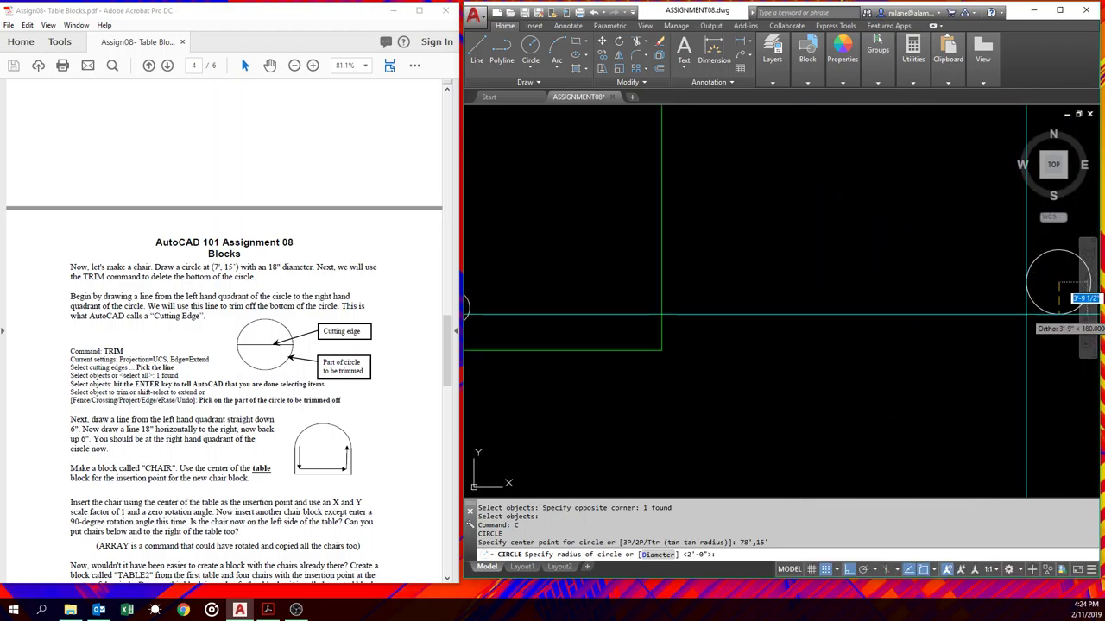
pyautogui.press('Escape')
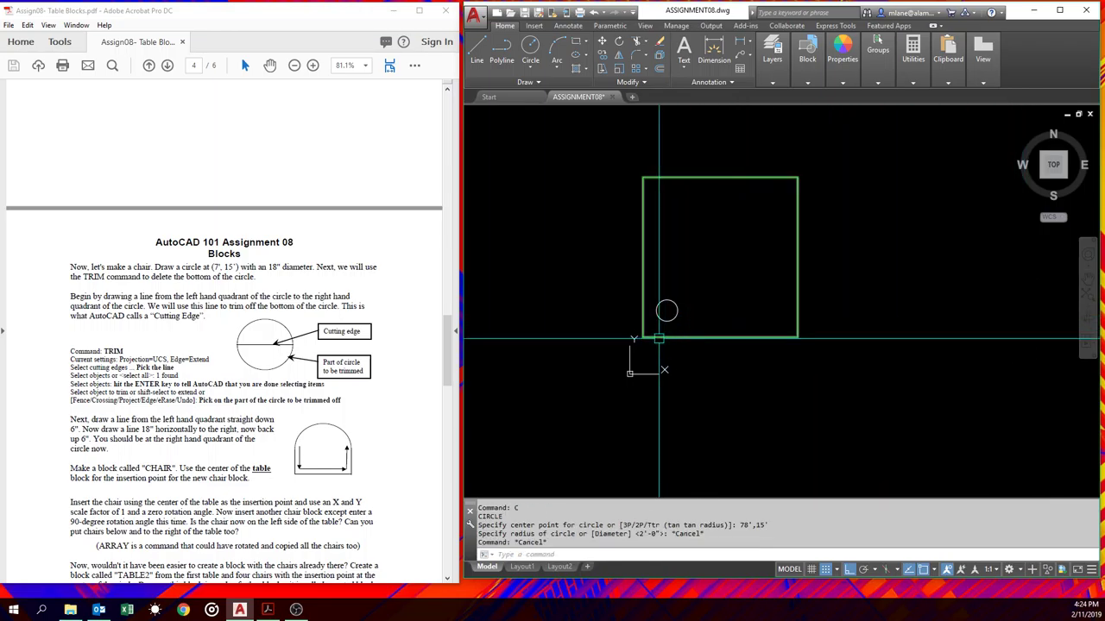
pyautogui.scroll(5, 665, 313)
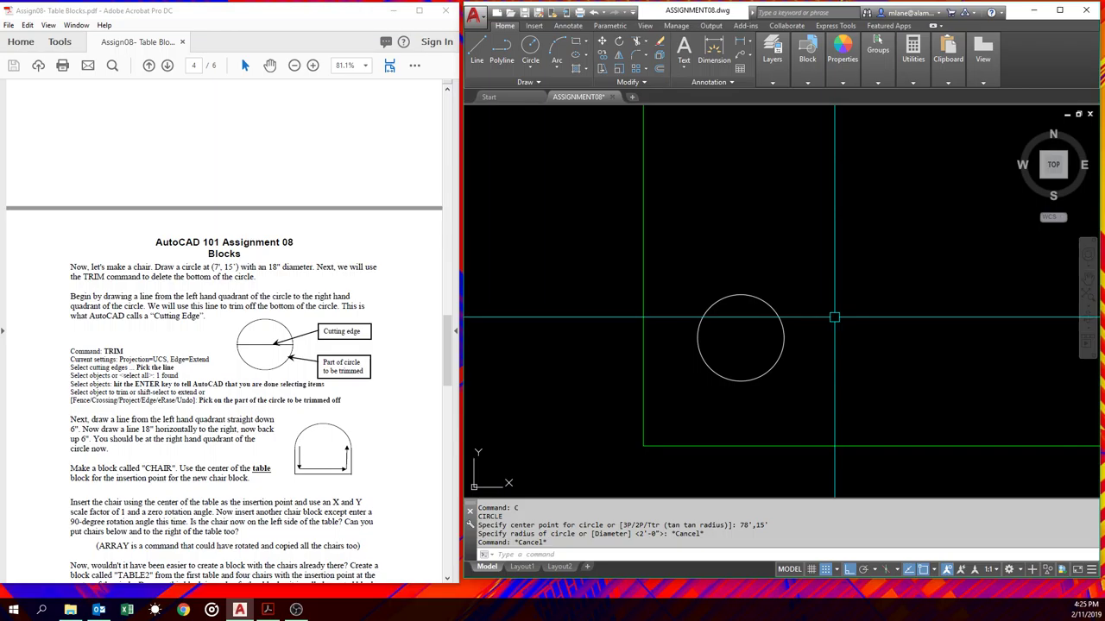
# - Start a line at point 7',15' to check the location, then cancel it
pyautogui.write('l')
pyautogui.press('Return')
pyautogui.write("7'")
pyautogui.press('Tab')
pyautogui.write("15'")
pyautogui.press('Return')
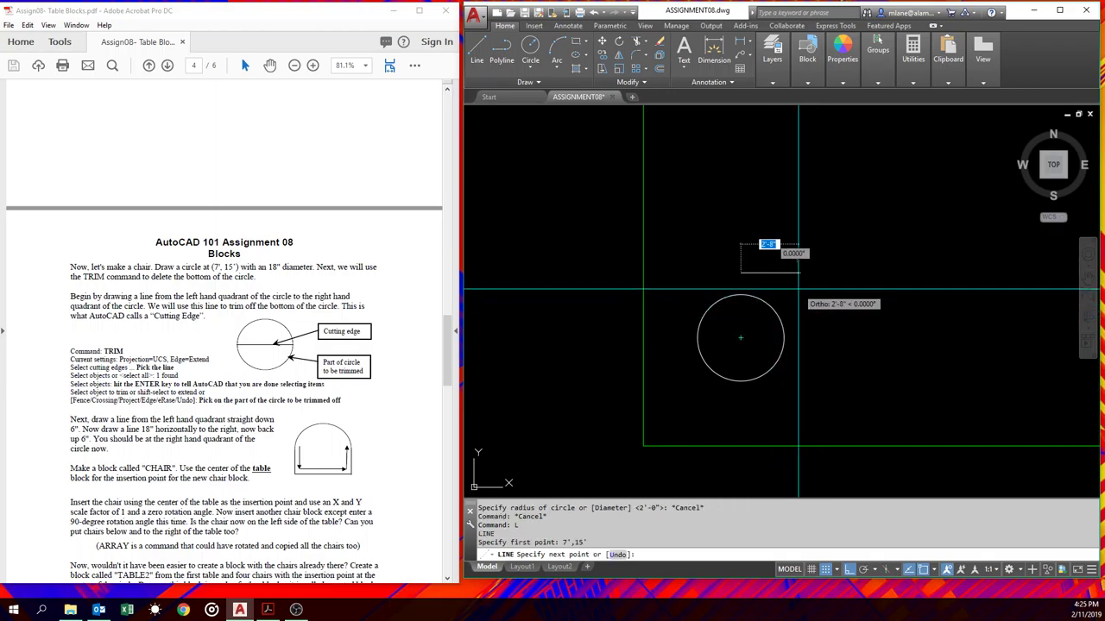
pyautogui.press('Escape')
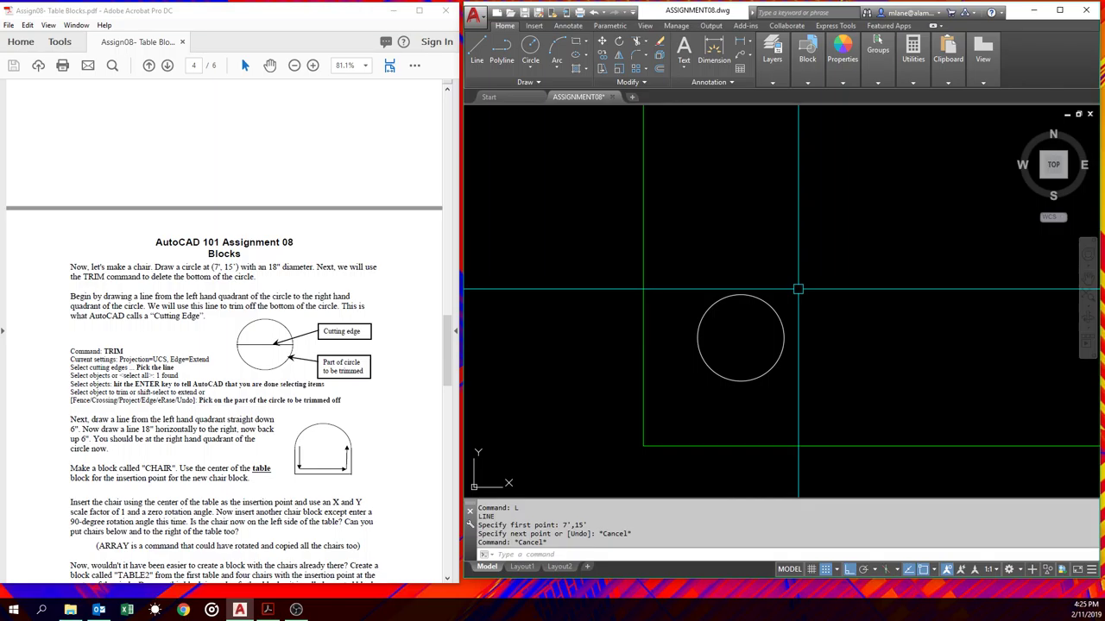
# - Draw a circle centred at 7',15' with an 18-inch diameter
pyautogui.write('c')
pyautogui.press('Return')
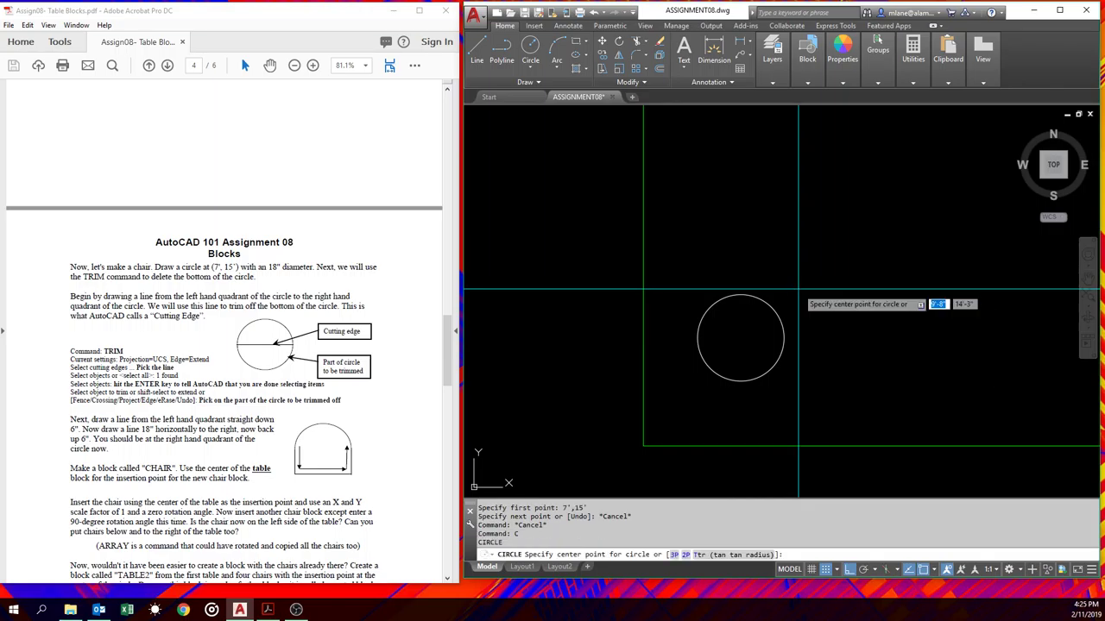
pyautogui.write("7',15'")
pyautogui.press('Return')
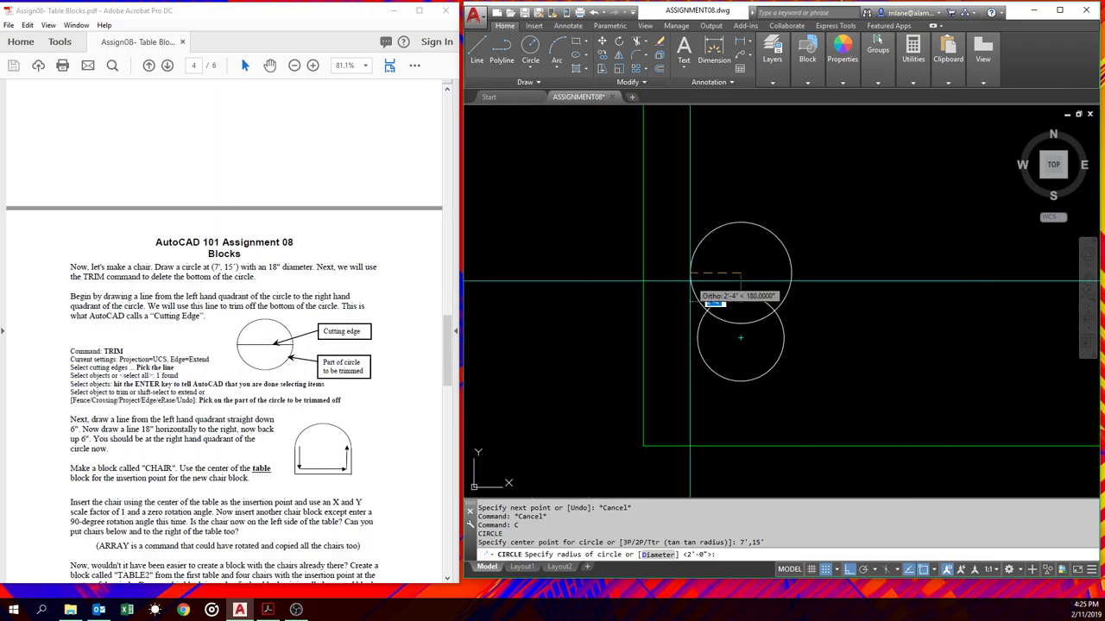
pyautogui.write('d')
pyautogui.press('Return')
pyautogui.write('18')
pyautogui.press('Return')
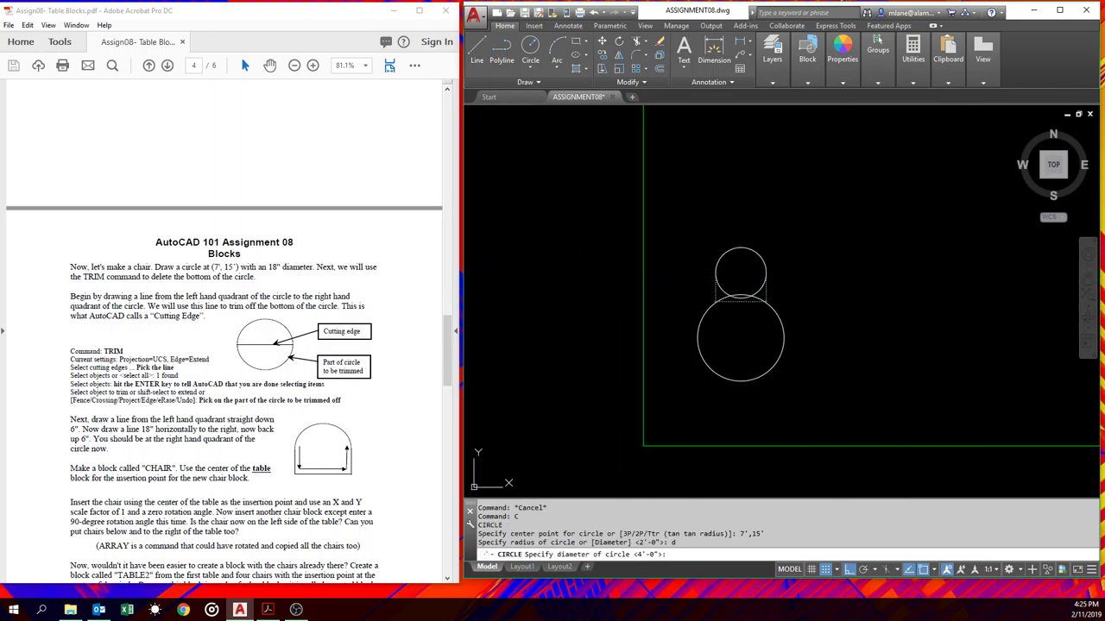
pyautogui.scroll(4, 741, 281)
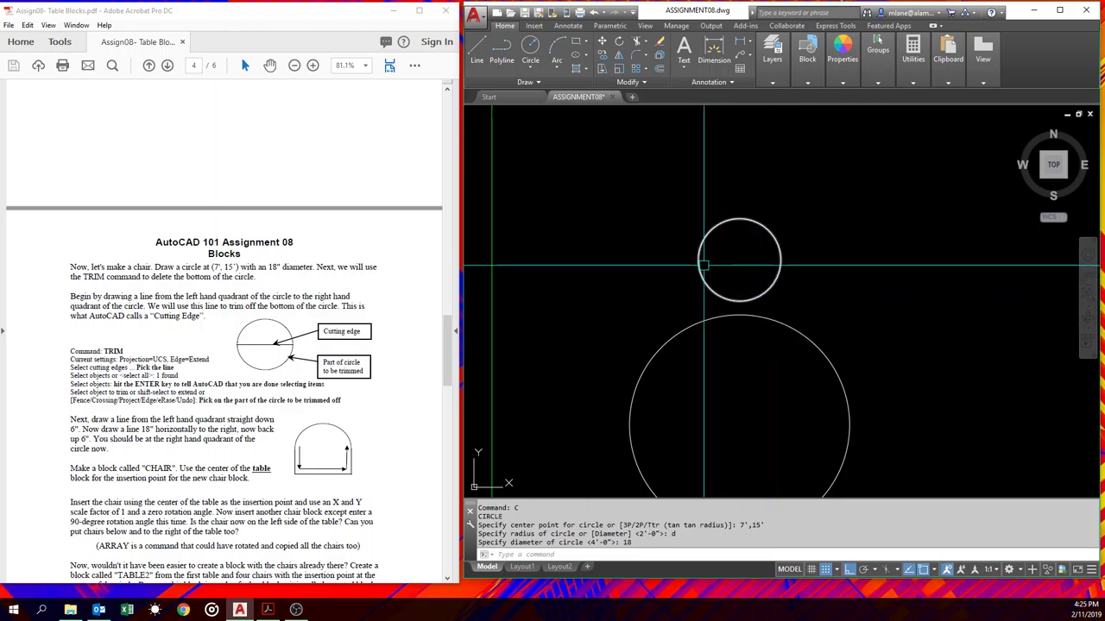
# - Draw a chord across the small circle and trim its lower arc, then undo both
pyautogui.write('l')
pyautogui.press('Return')
pyautogui.click(697, 260)
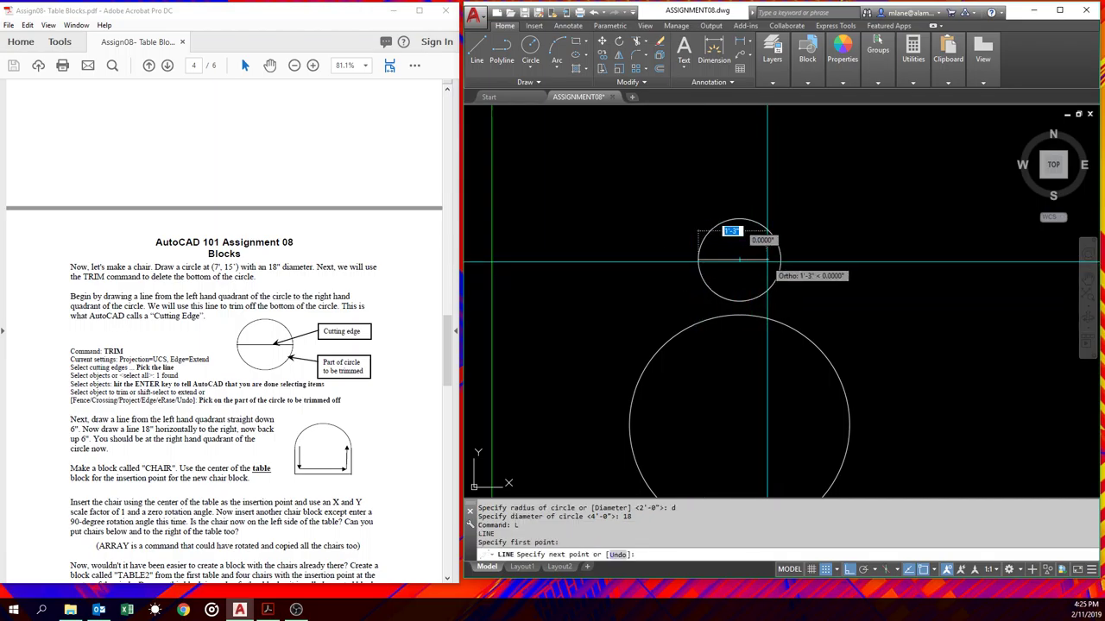
pyautogui.click(776, 259)
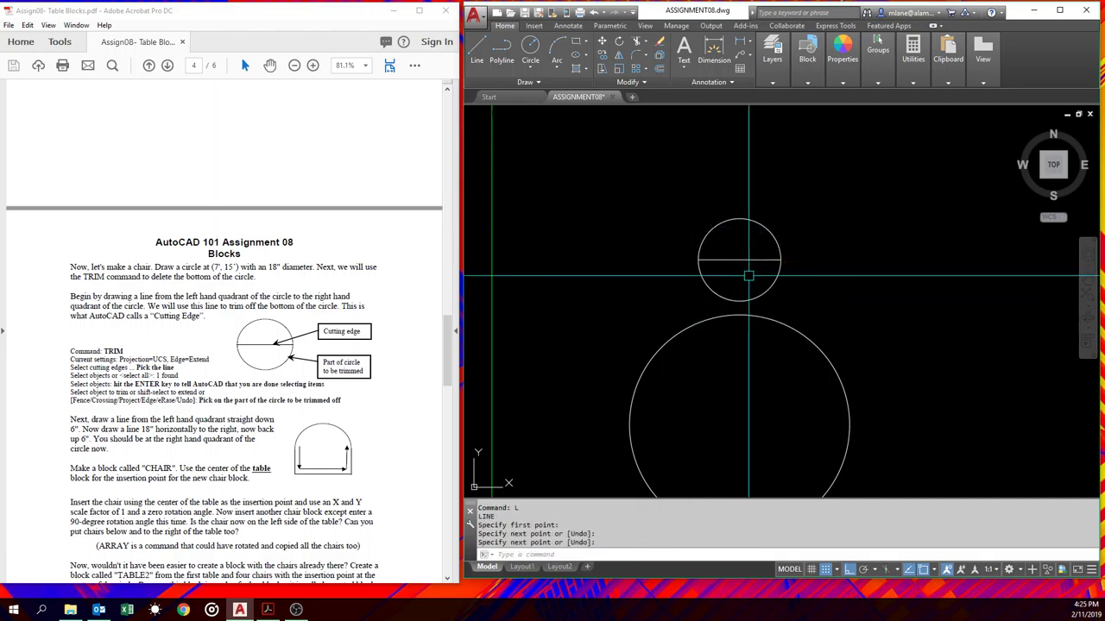
pyautogui.press('Return')
pyautogui.write('tr')
pyautogui.press('Return')
pyautogui.click(758, 260)
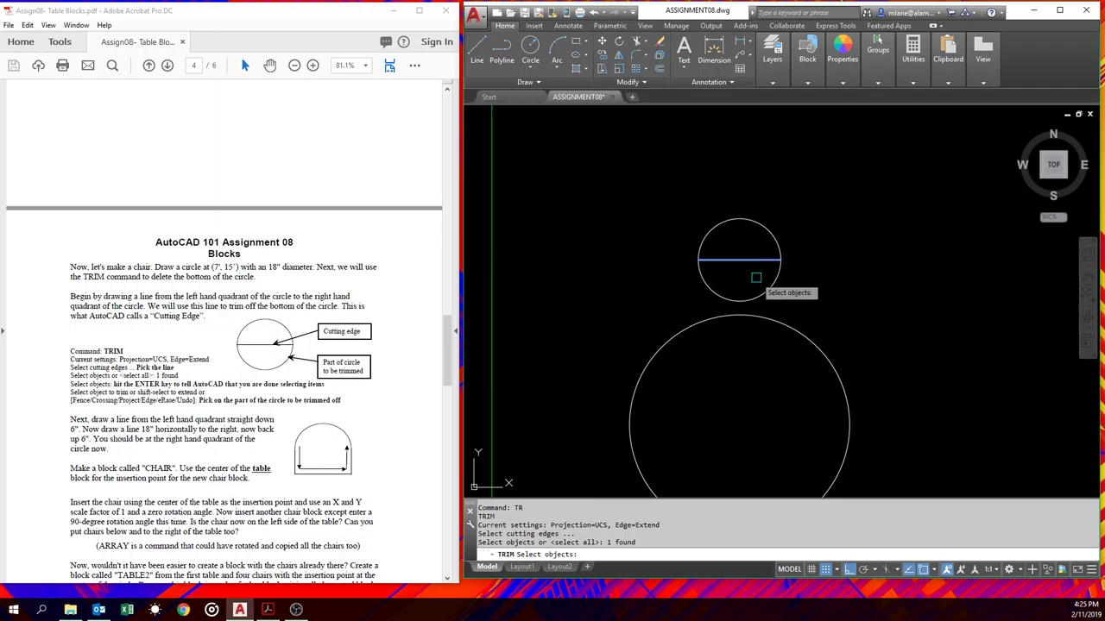
pyautogui.press('Return')
pyautogui.click(769, 289)
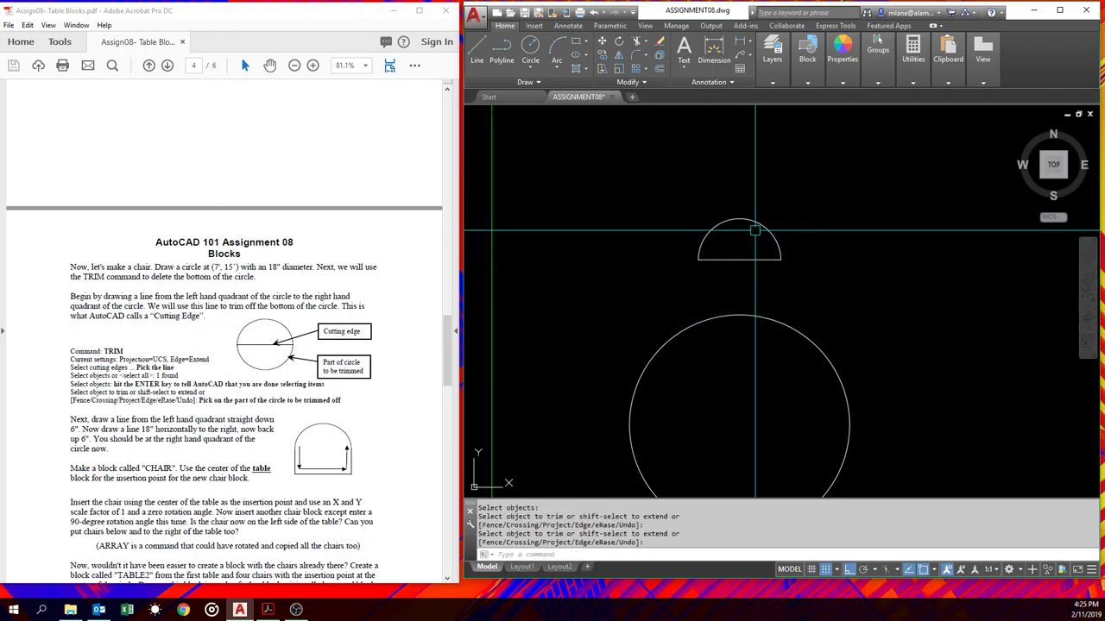
pyautogui.press('Return')
pyautogui.write('u')
pyautogui.press('Return')
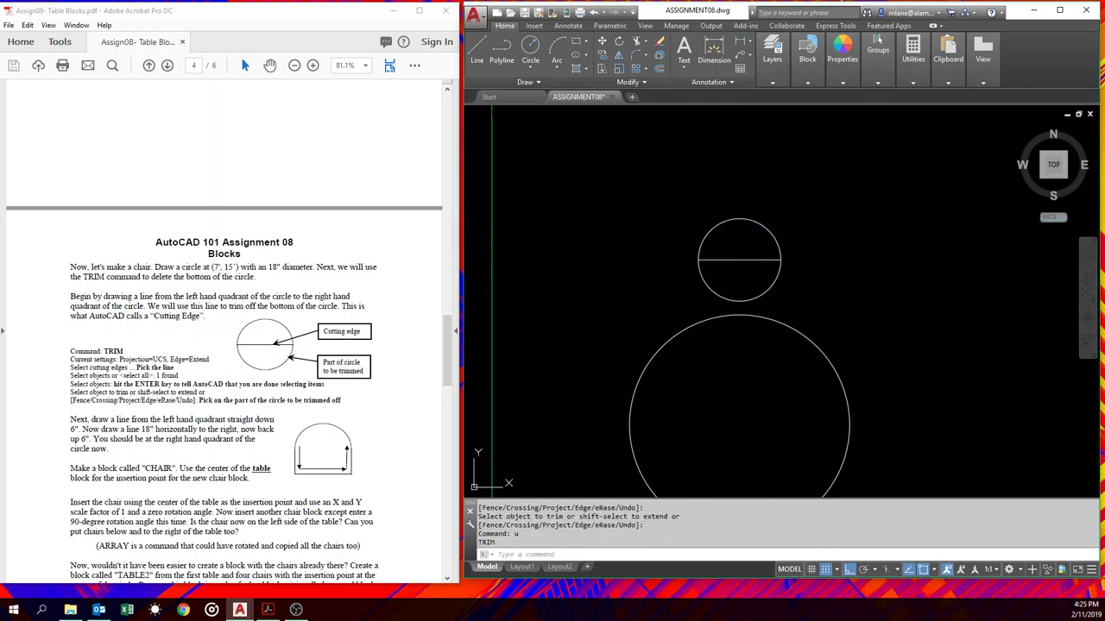
pyautogui.write('u')
pyautogui.press('Return')
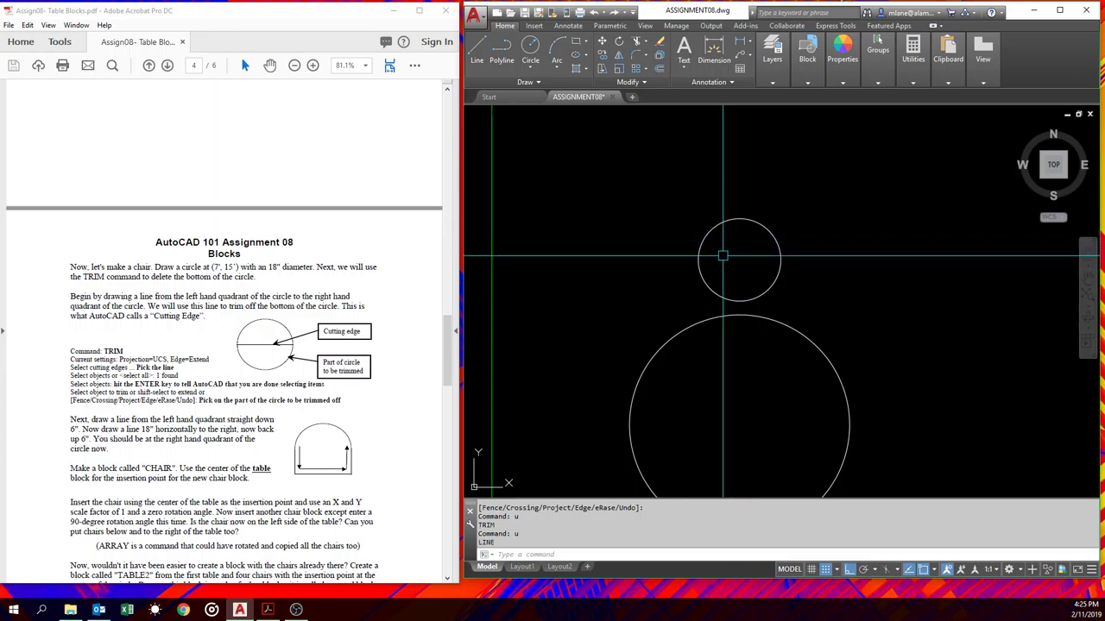
# - Draw a chord line between the small circle's left and right quadrants using quadrant snaps
pyautogui.write('L')
pyautogui.press('Return')
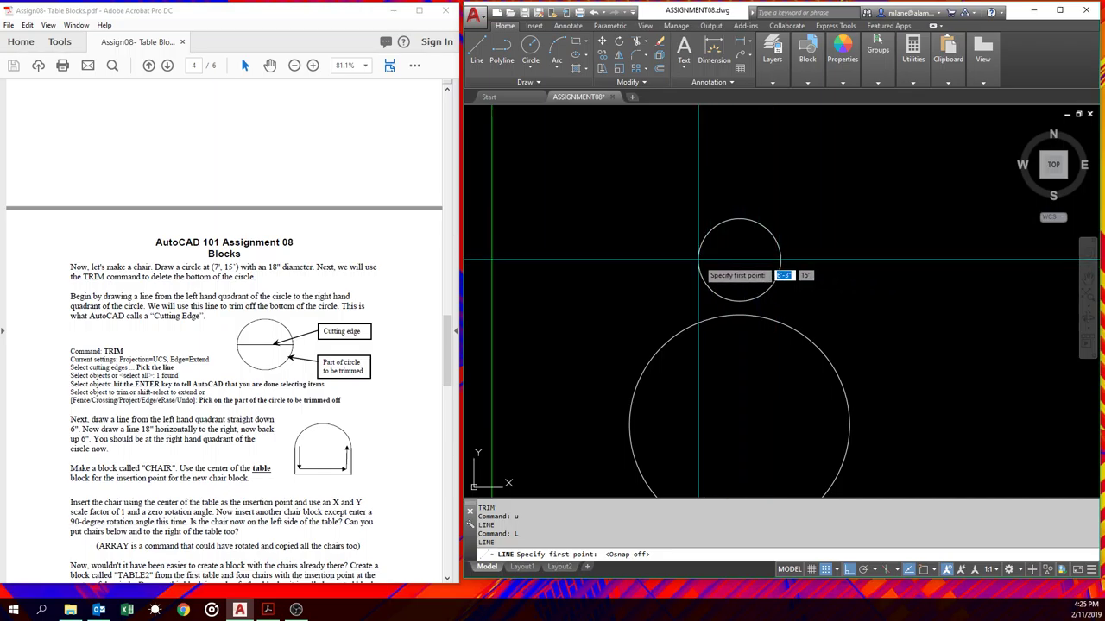
pyautogui.write('qua')
pyautogui.press('Return')
pyautogui.click(698, 259)
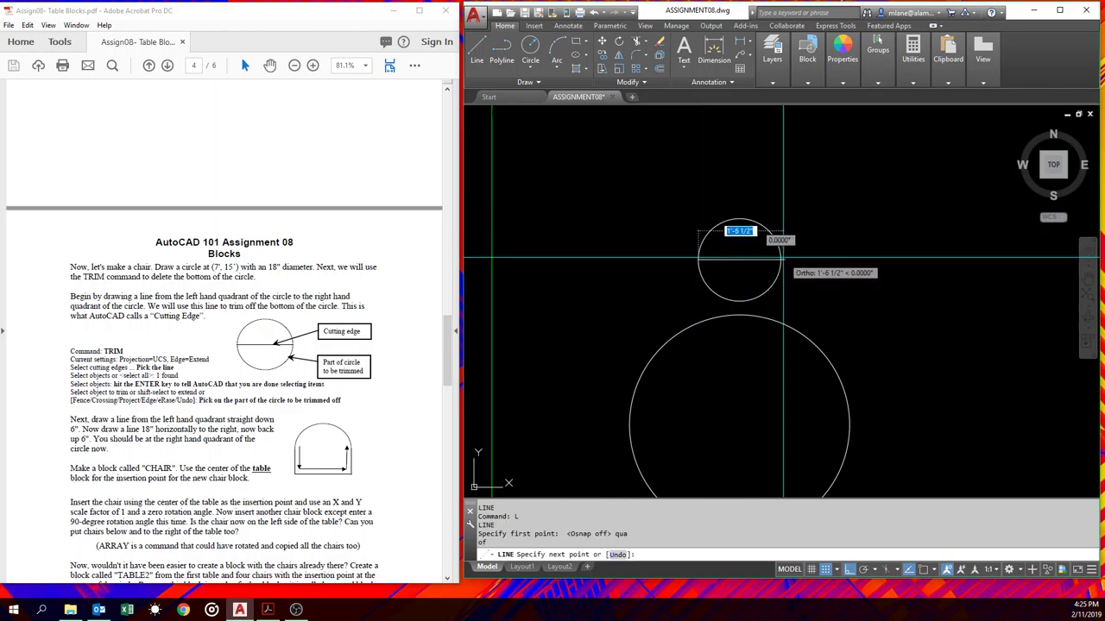
pyautogui.write('qua')
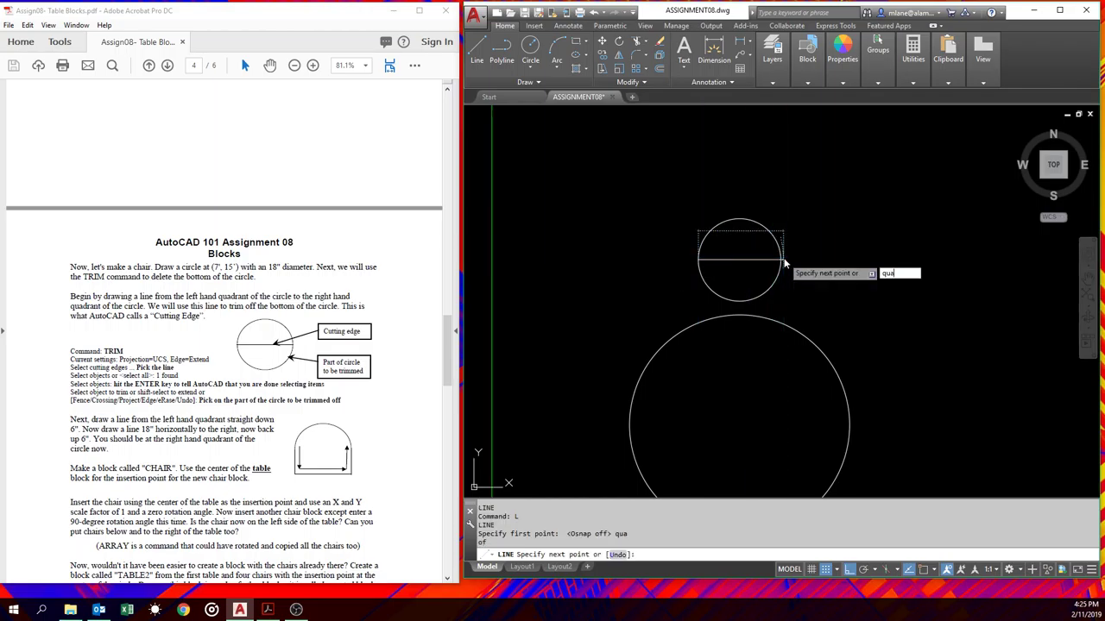
pyautogui.press('Return')
pyautogui.click(781, 259)
pyautogui.press('Return')
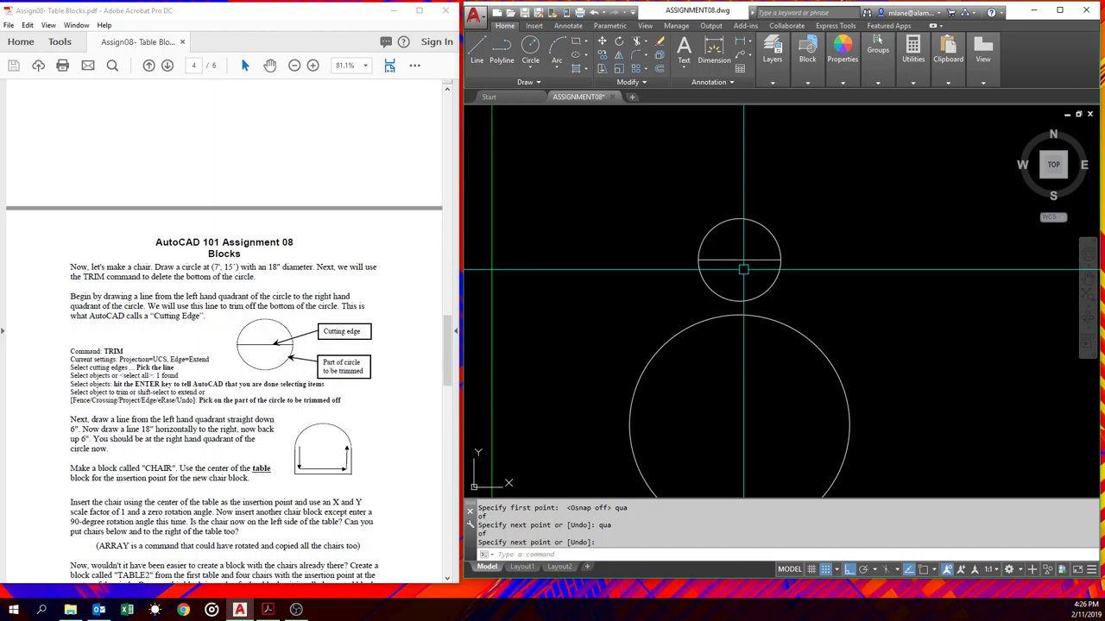
# - Trim the circle's lower half along the chord, then erase the chord line
pyautogui.write('tr')
pyautogui.press('Return')
pyautogui.click(741, 259)
pyautogui.press('Return')
pyautogui.click(762, 293)
pyautogui.press('Return')
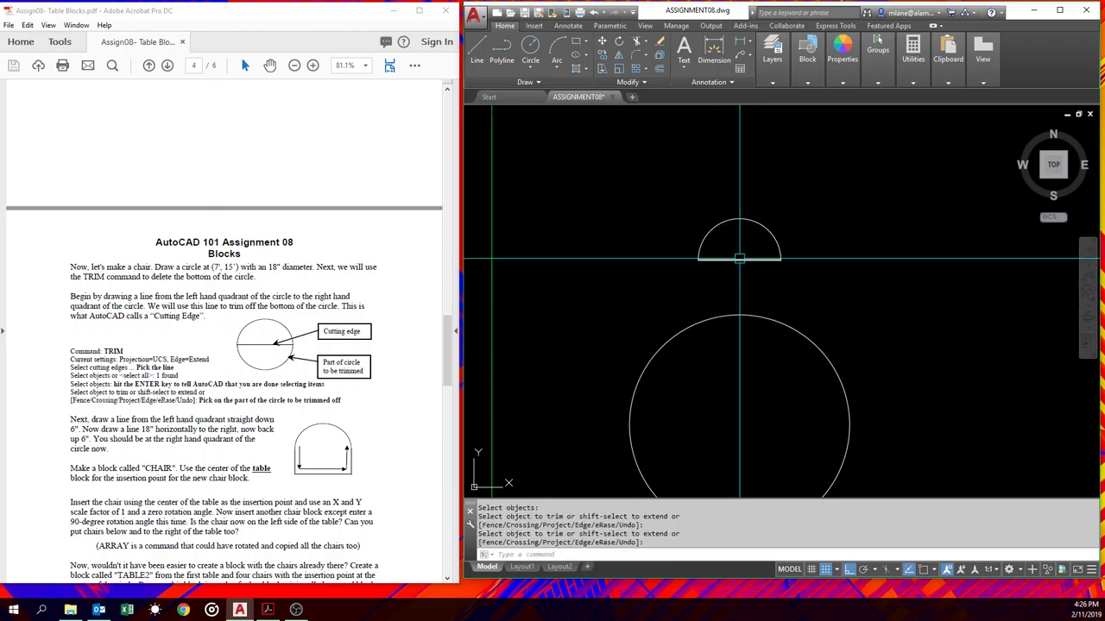
pyautogui.write('e')
pyautogui.press('Return')
pyautogui.click(739, 259)
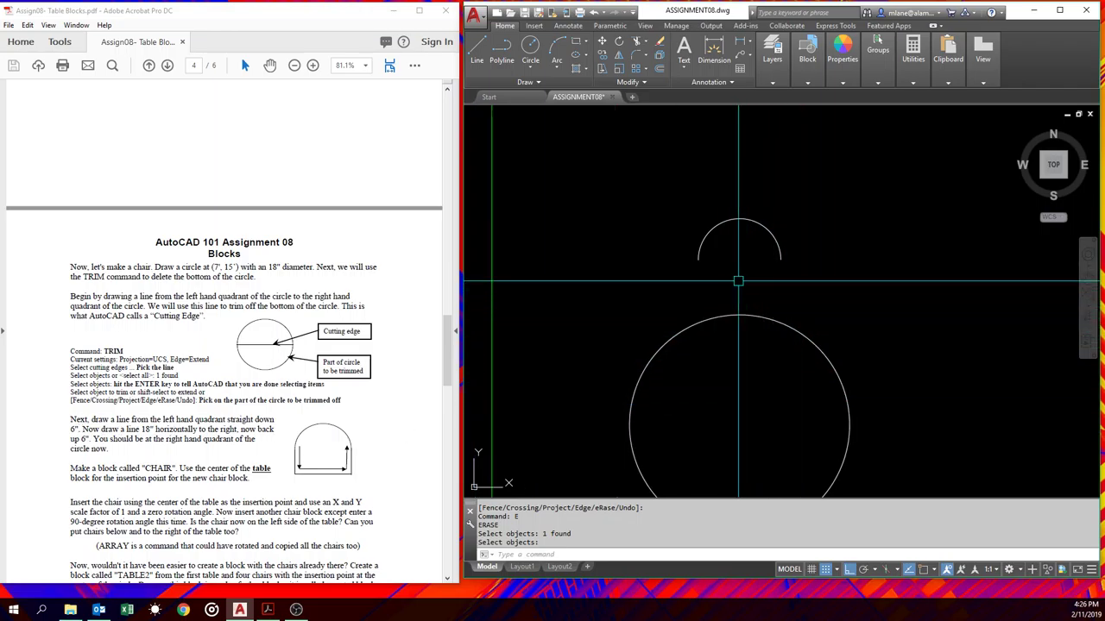
# - From the arc's left end, draw lines 6 inches down, 18 across, and up to the arc
pyautogui.write('l')
pyautogui.press('Return')
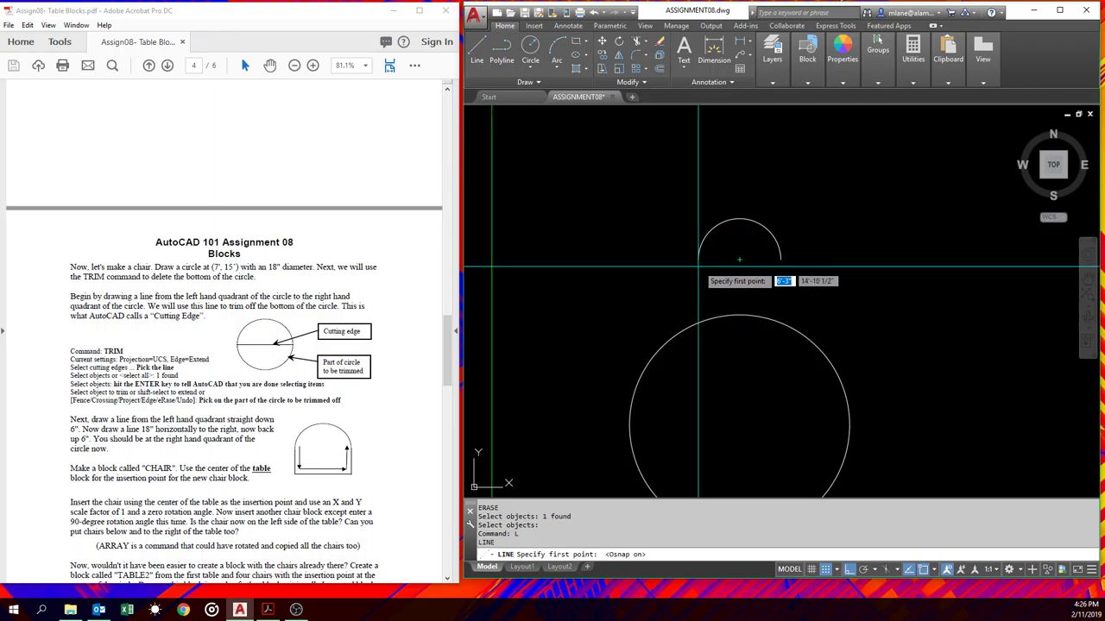
pyautogui.press('F3')
pyautogui.click(698, 259)
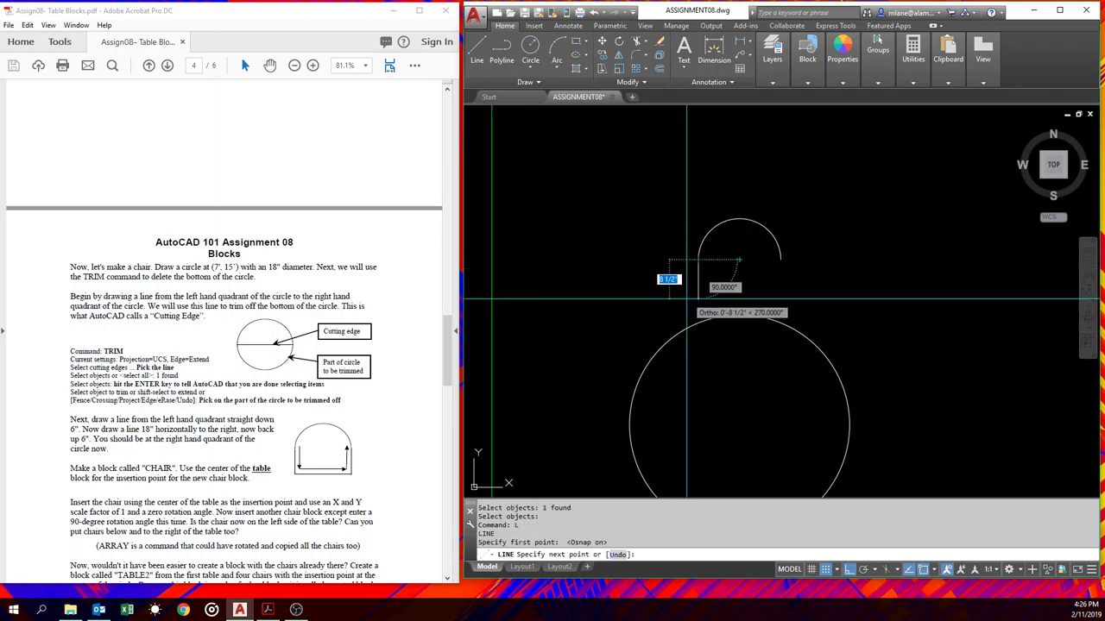
pyautogui.write('6')
pyautogui.press('Return')
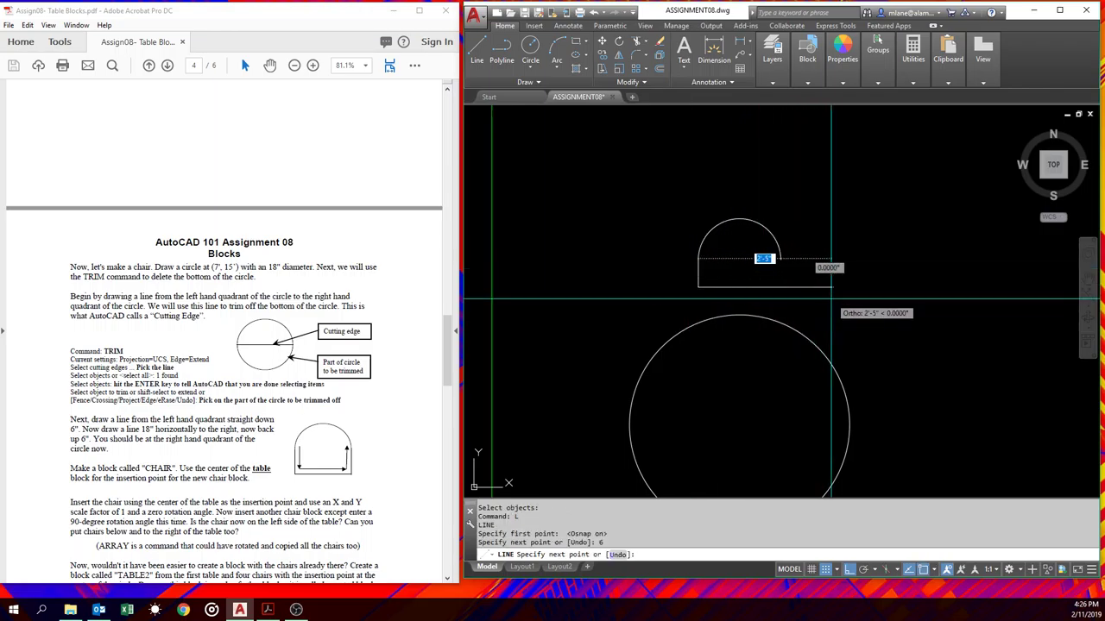
pyautogui.write('1')
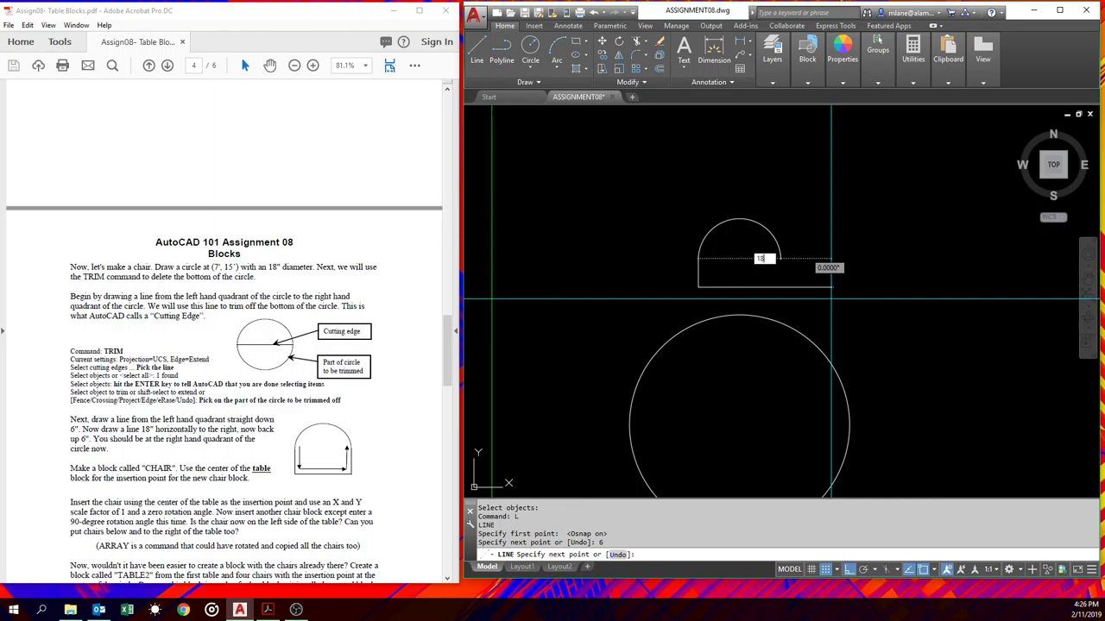
pyautogui.write('8')
pyautogui.press('Return')
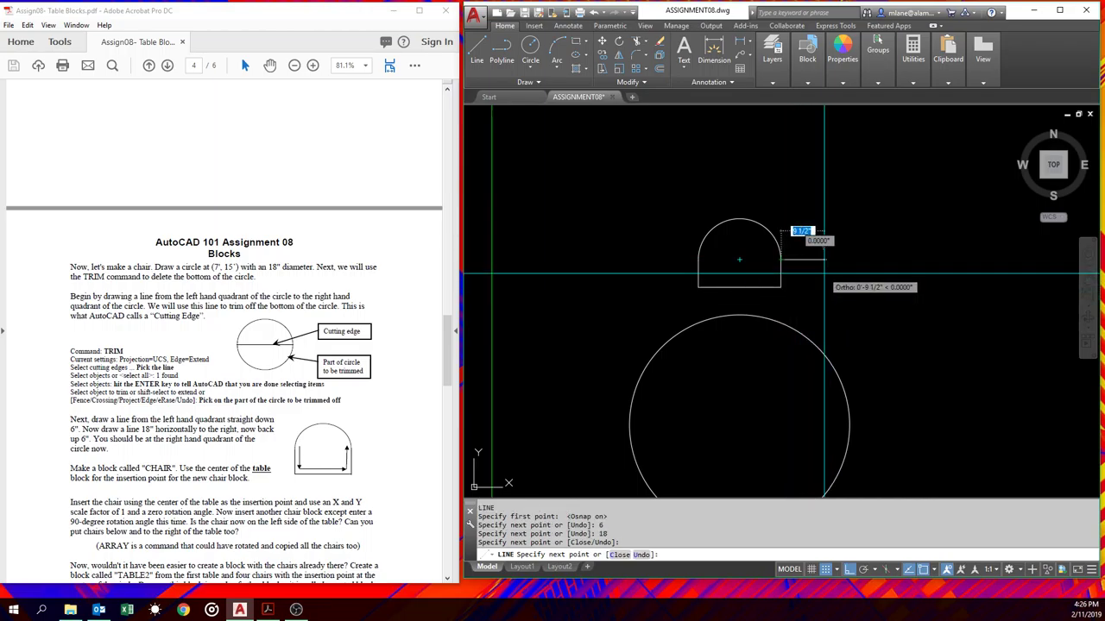
pyautogui.press('Return')
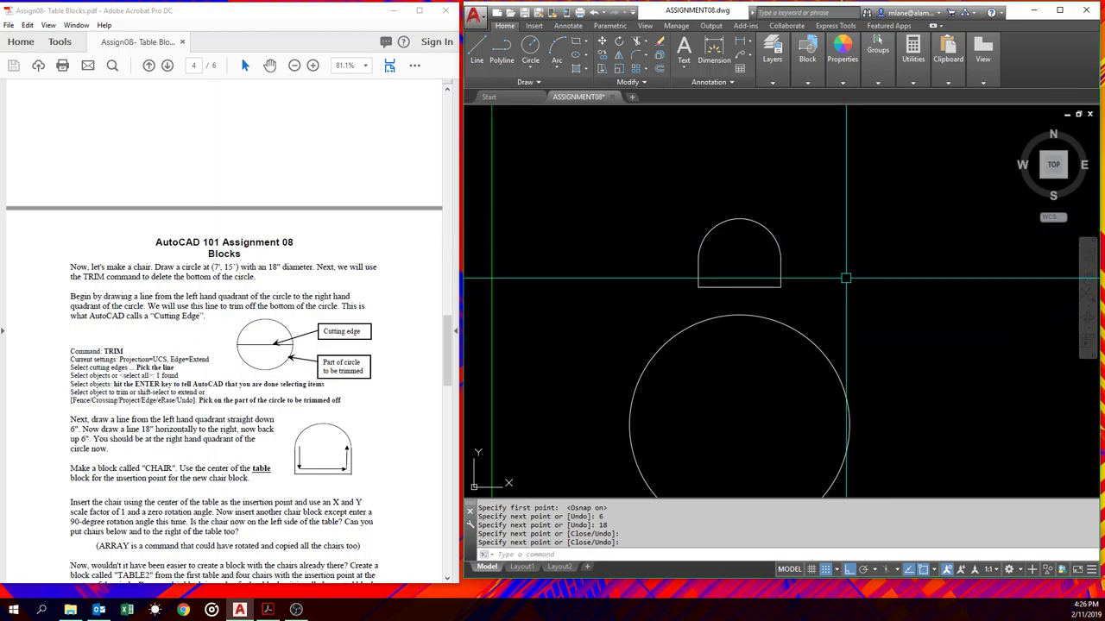
# - Define block 'chair' from the four outline objects at base point 7',12', converted in place
pyautogui.write('b')
pyautogui.press('Return')
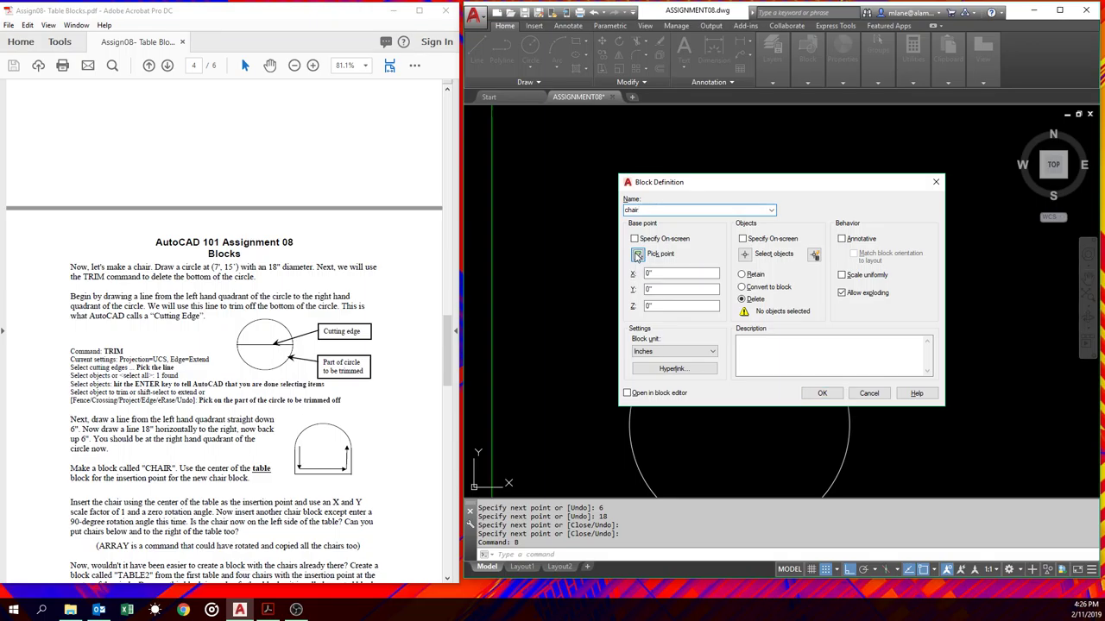
pyautogui.click(637, 255)
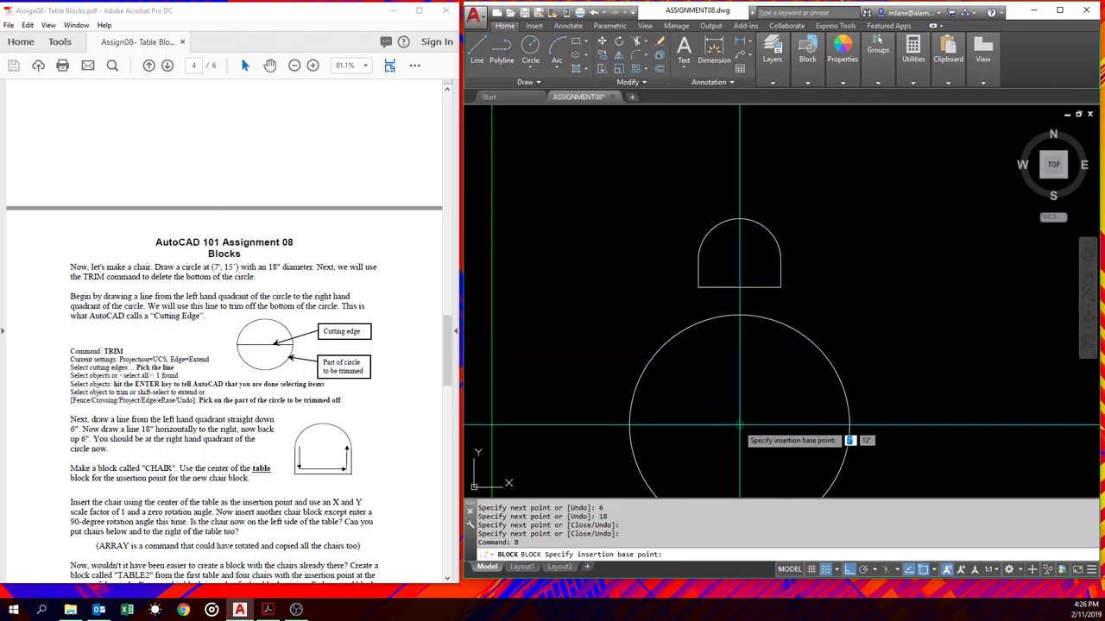
pyautogui.click(739, 425)
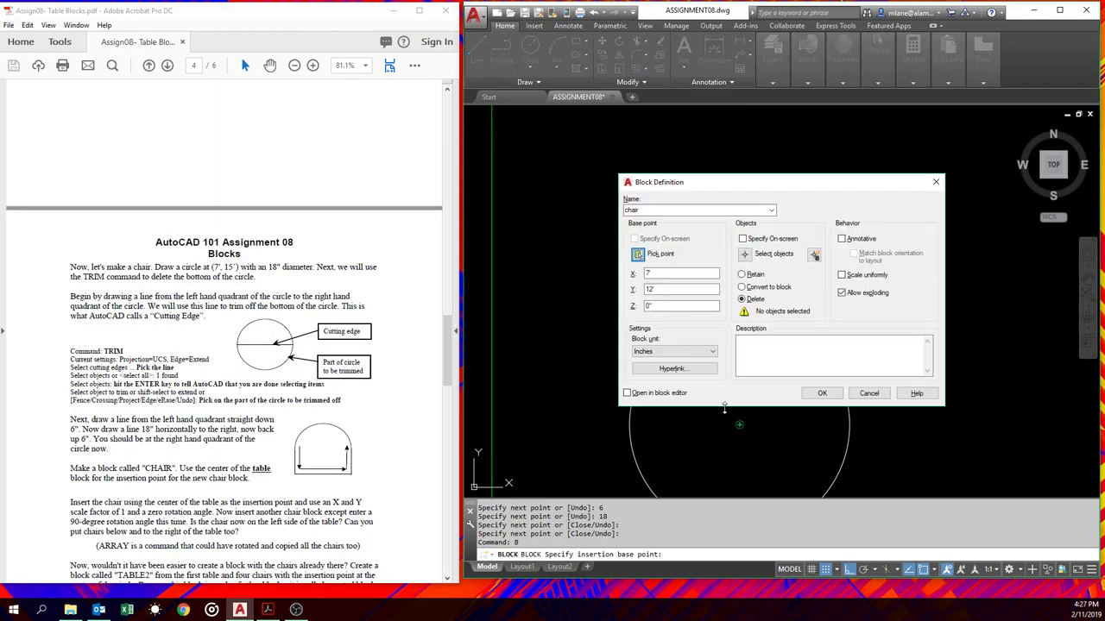
pyautogui.click(744, 254)
pyautogui.click(804, 196)
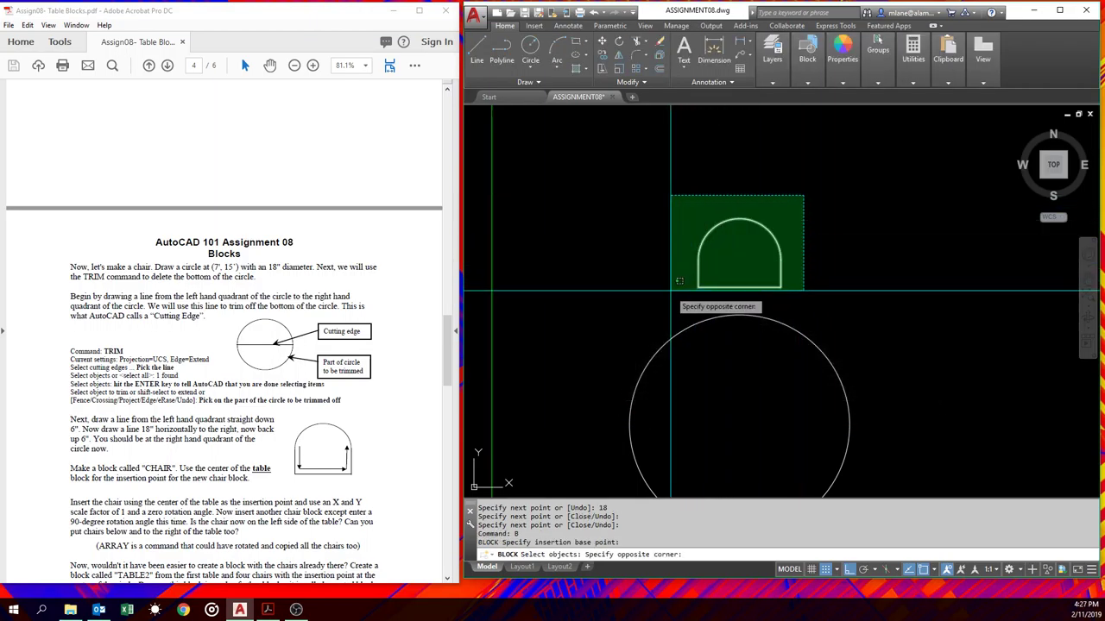
pyautogui.click(679, 280)
pyautogui.press('Return')
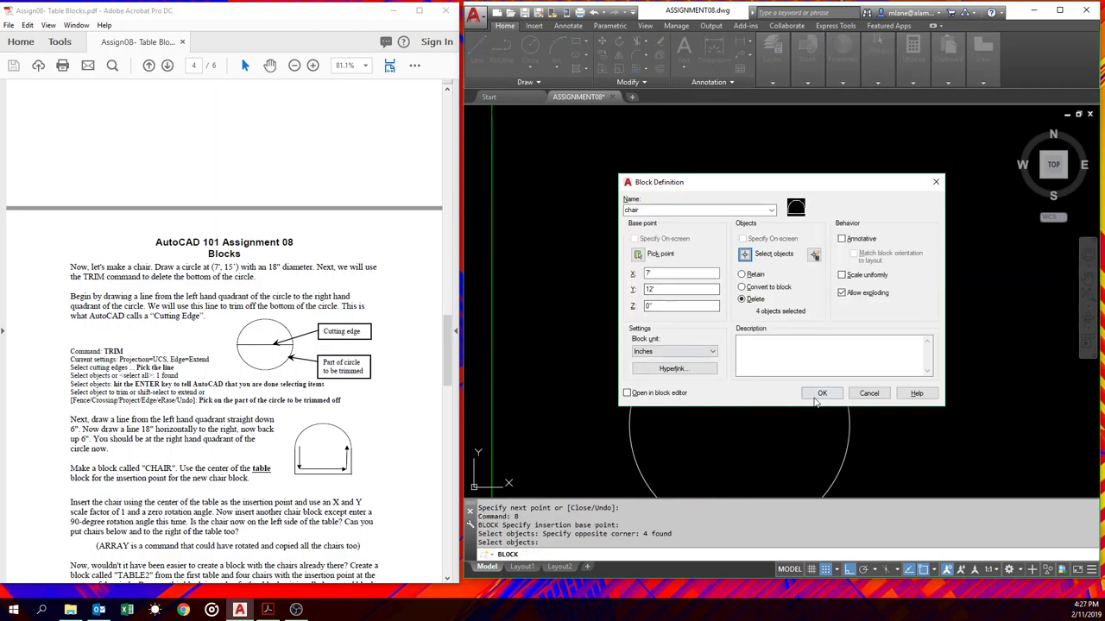
pyautogui.click(741, 287)
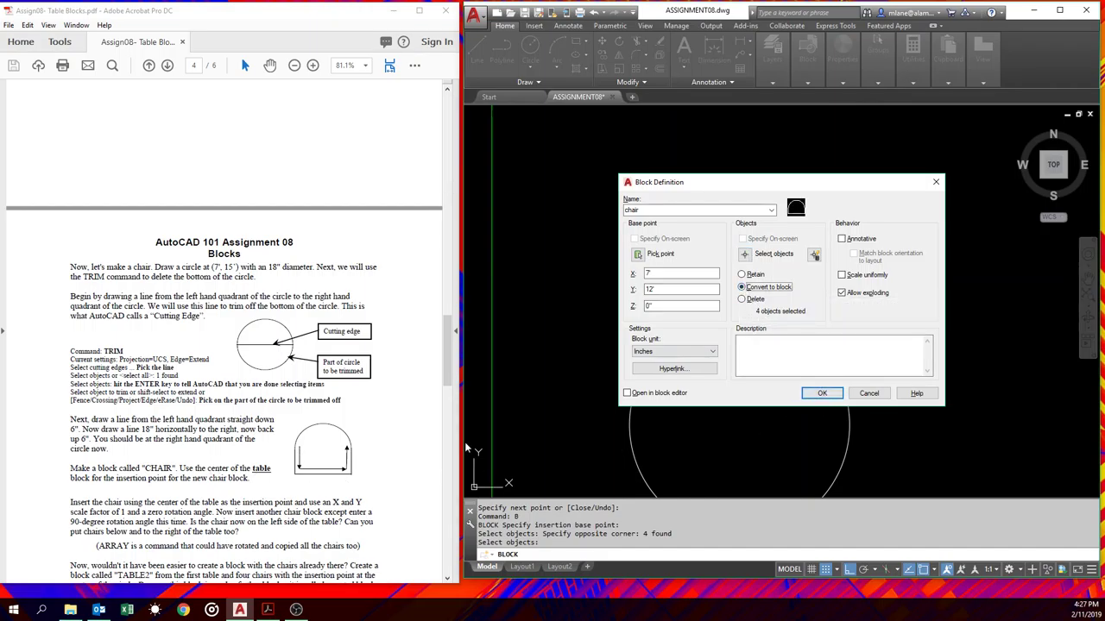
pyautogui.click(822, 395)
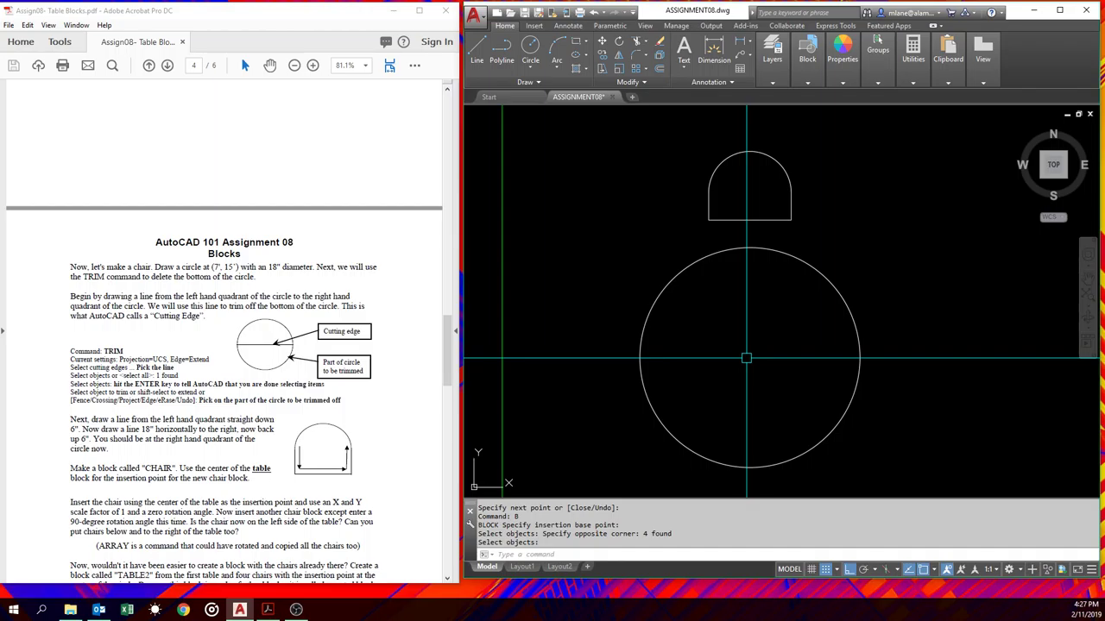
# - Insert a chair block at the table centre, rotated 90° onto the left side
pyautogui.press('Return')
pyautogui.write('i')
pyautogui.press('Return')
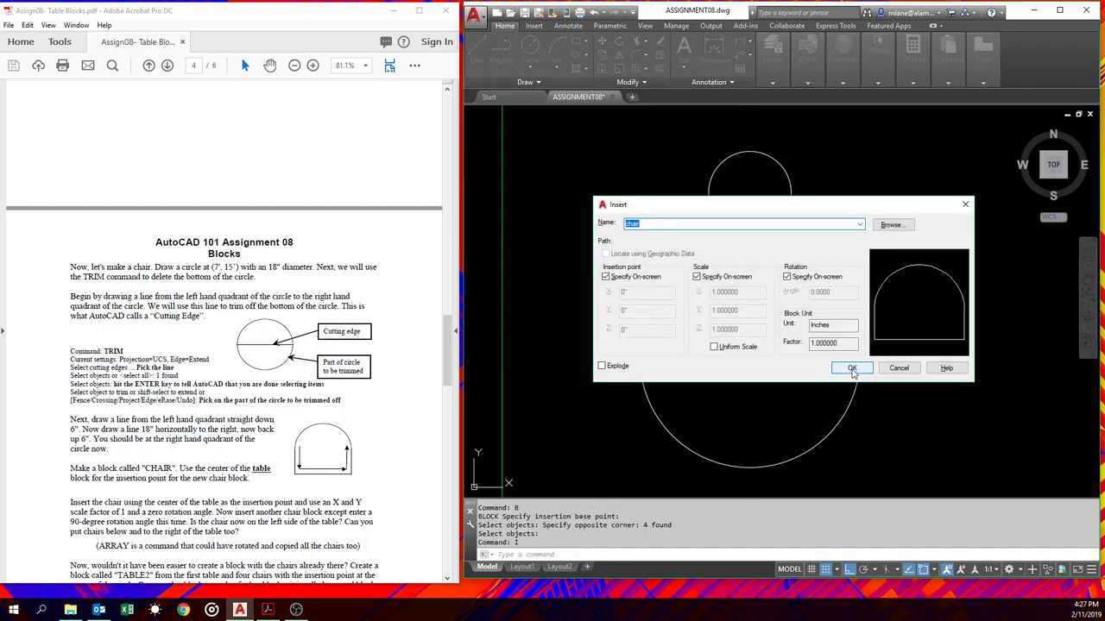
pyautogui.click(851, 368)
pyautogui.click(749, 357)
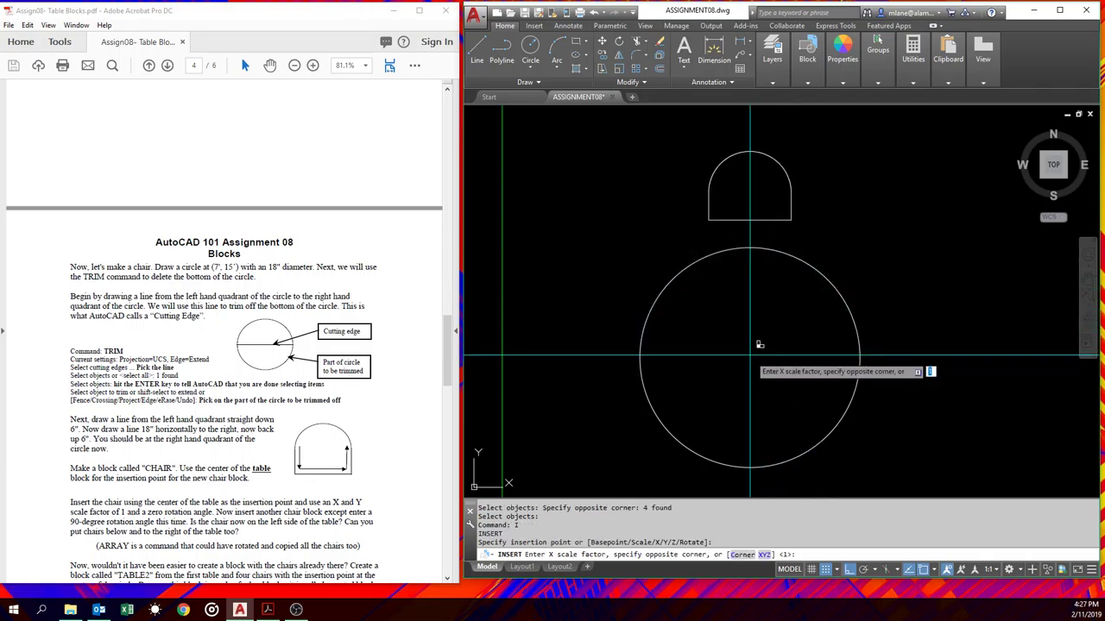
pyautogui.press('Return')
pyautogui.press('Return')
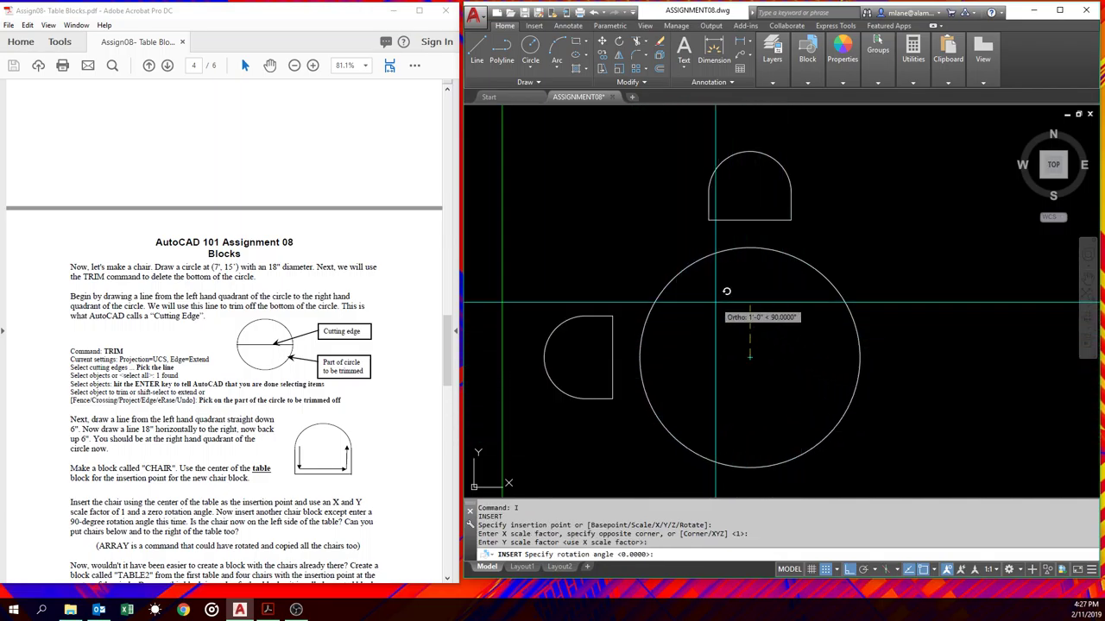
pyautogui.click(727, 291)
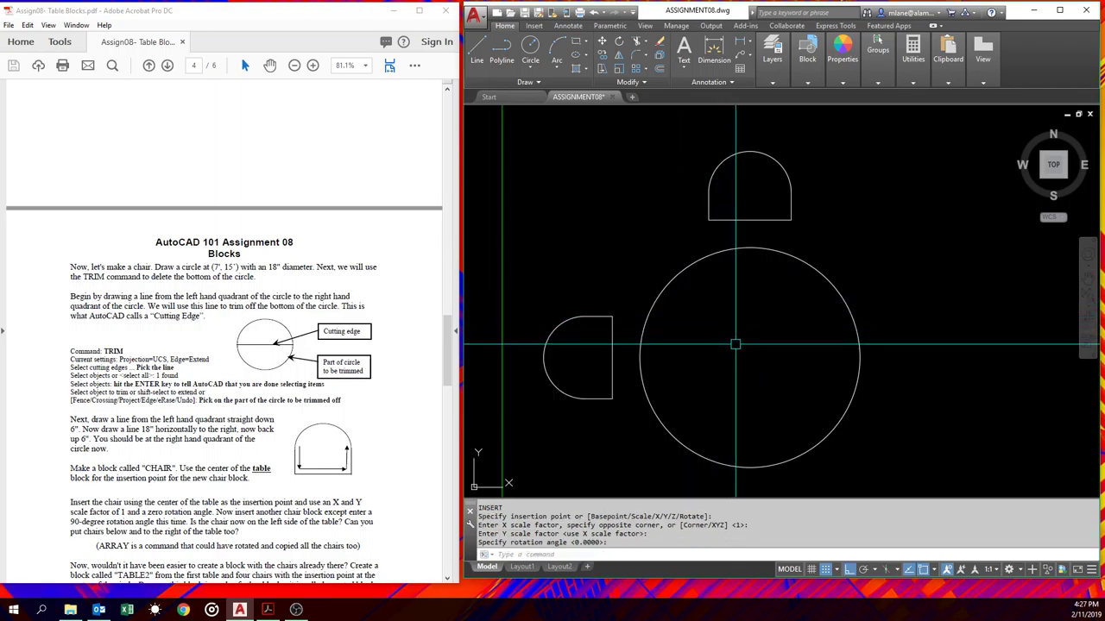
pyautogui.moveTo(739, 356); pyautogui.dragTo(719, 292, button='middle')
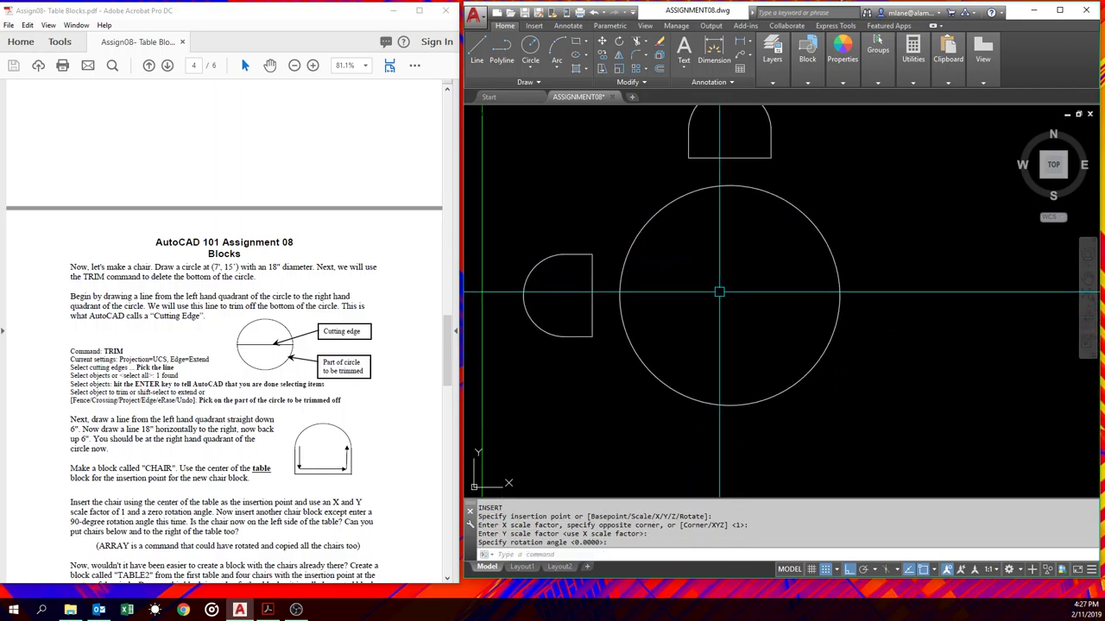
# - Insert a second chair at the table centre, rotated 270° onto the right side
pyautogui.press('Return')
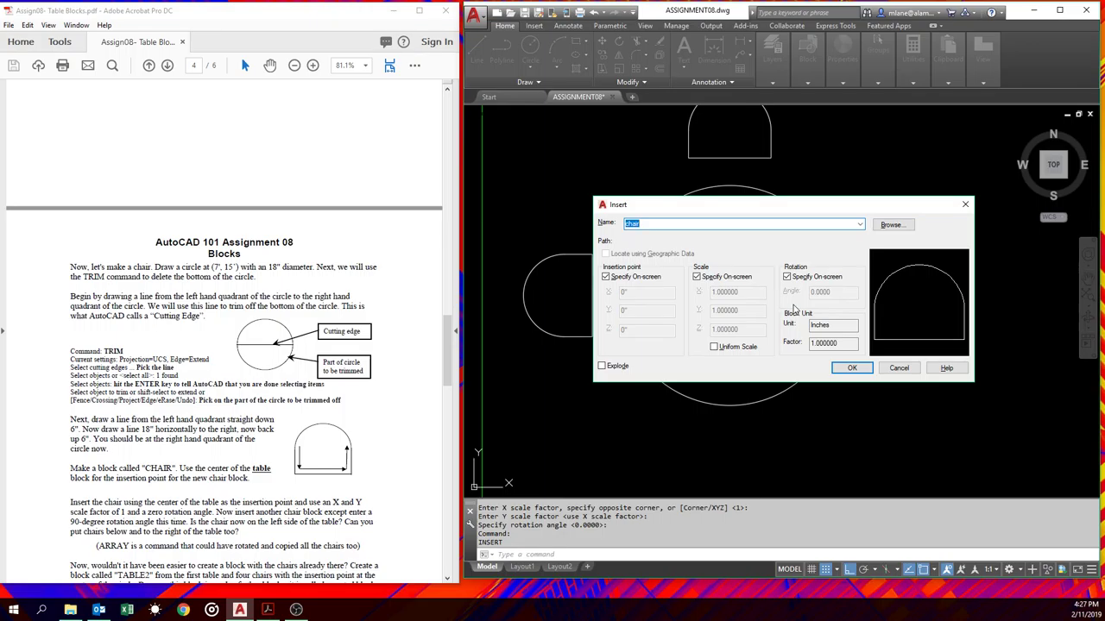
pyautogui.click(851, 368)
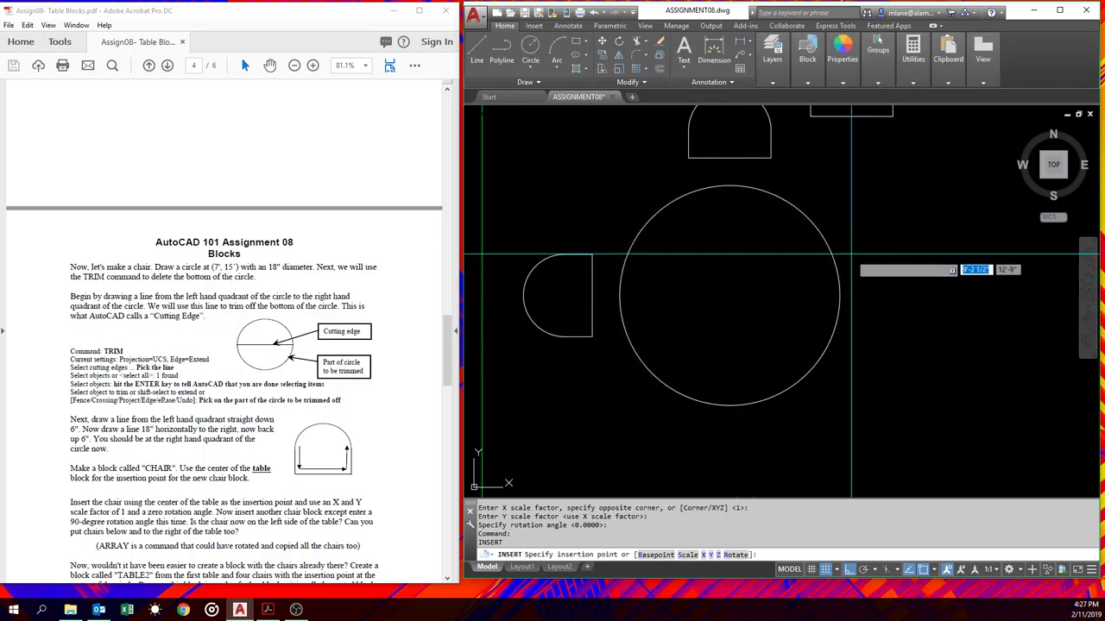
pyautogui.click(729, 296)
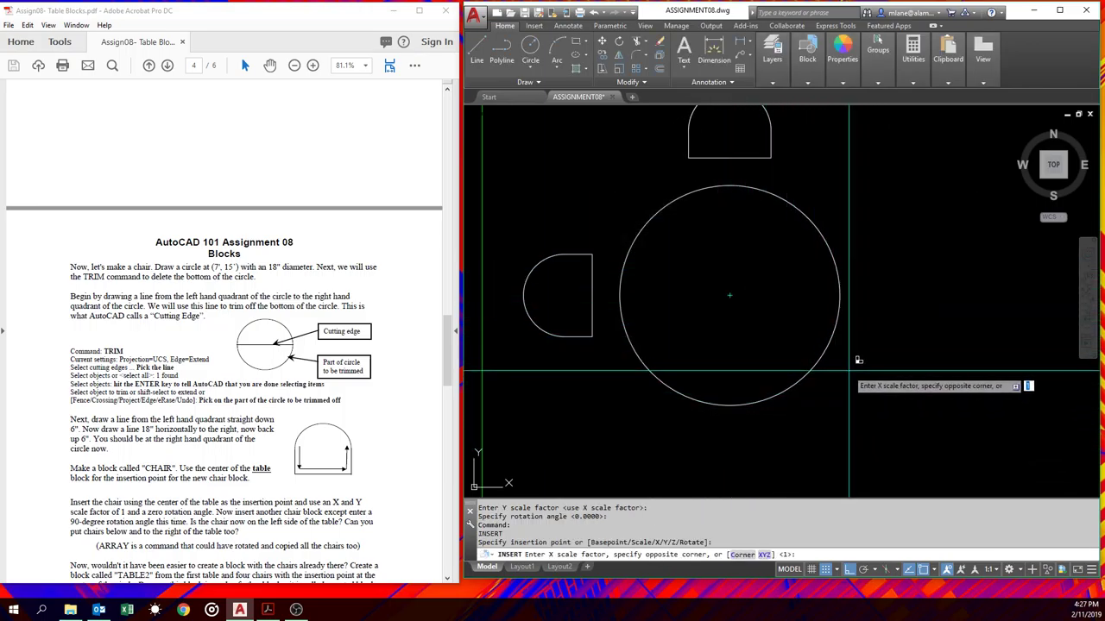
pyautogui.press('Return')
pyautogui.press('Return')
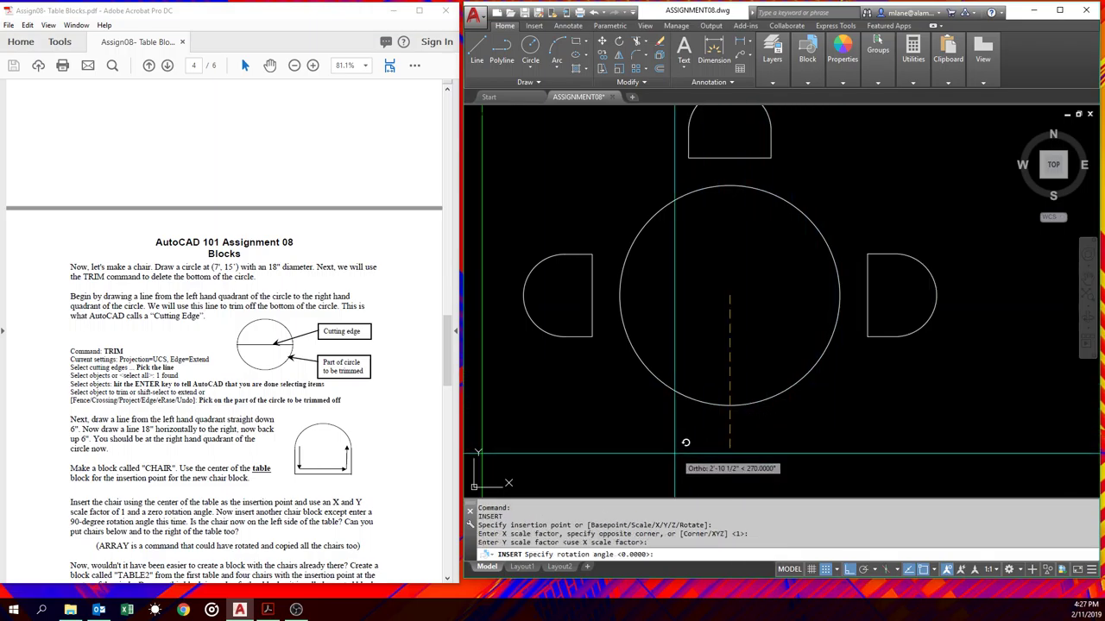
pyautogui.click(685, 441)
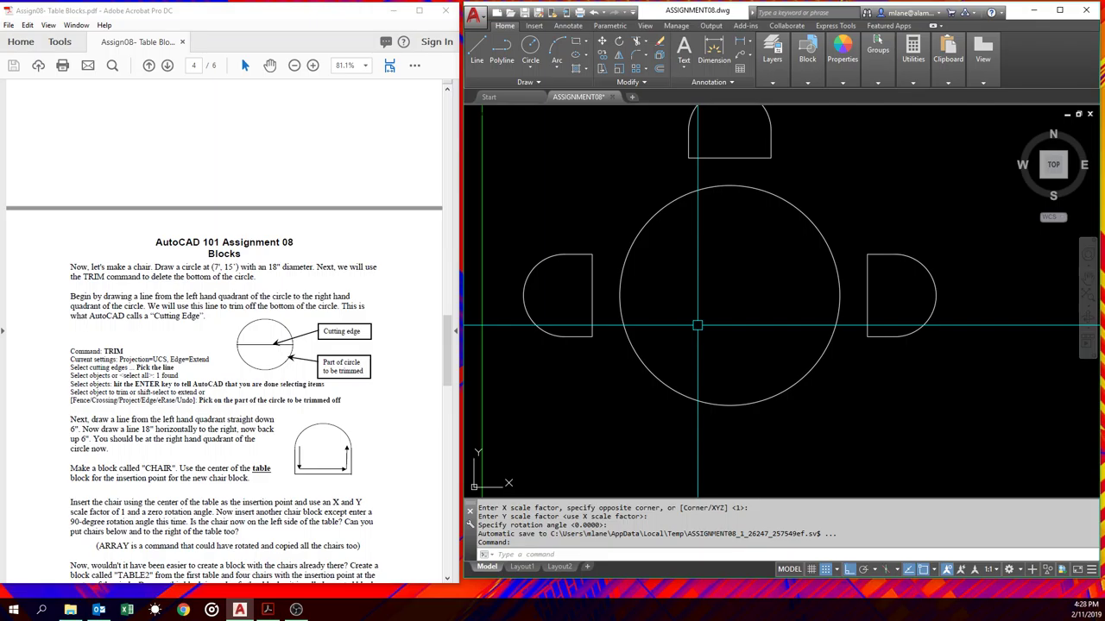
# - Insert a third chair at the table centre facing the bottom, then cancel the insert
pyautogui.press('Return')
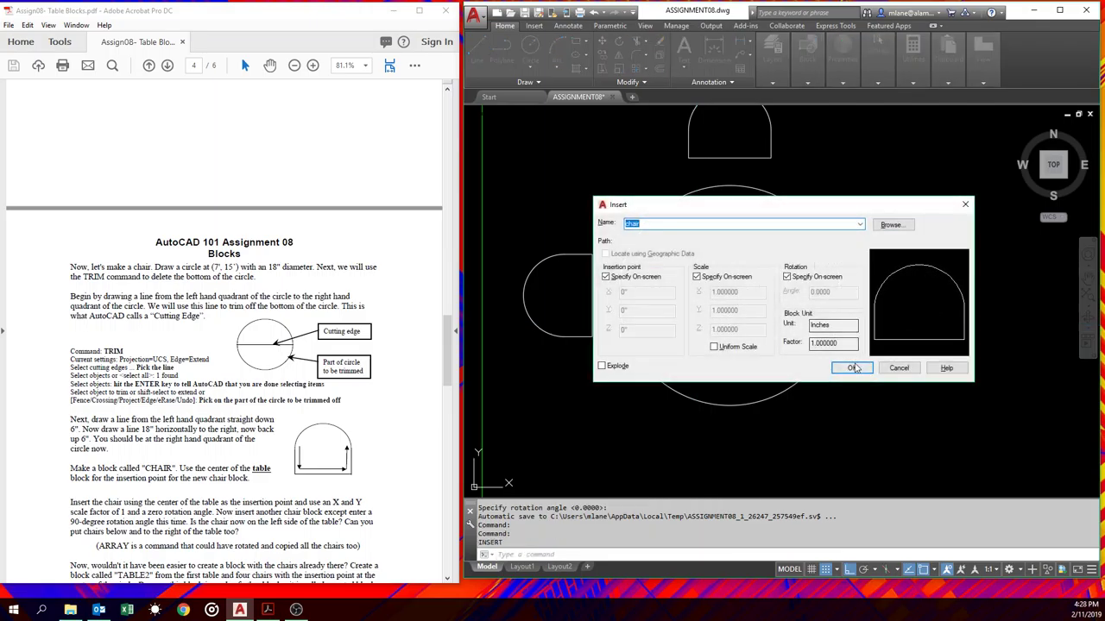
pyautogui.click(850, 364)
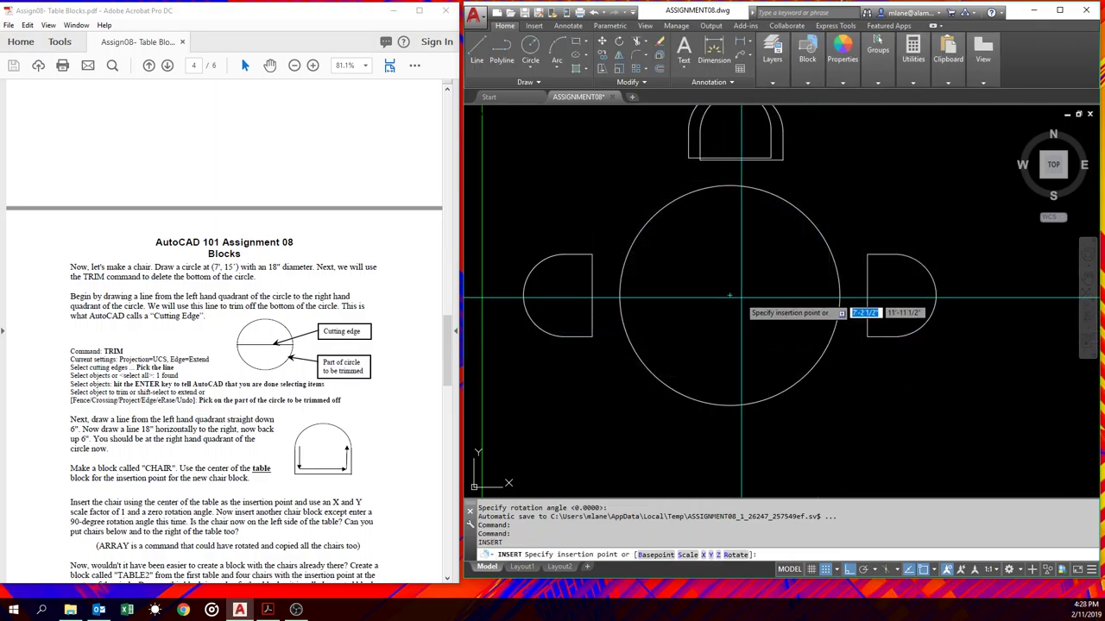
pyautogui.click(729, 296)
pyautogui.press('Return')
pyautogui.press('Return')
pyautogui.scroll(-4, 682, 328)
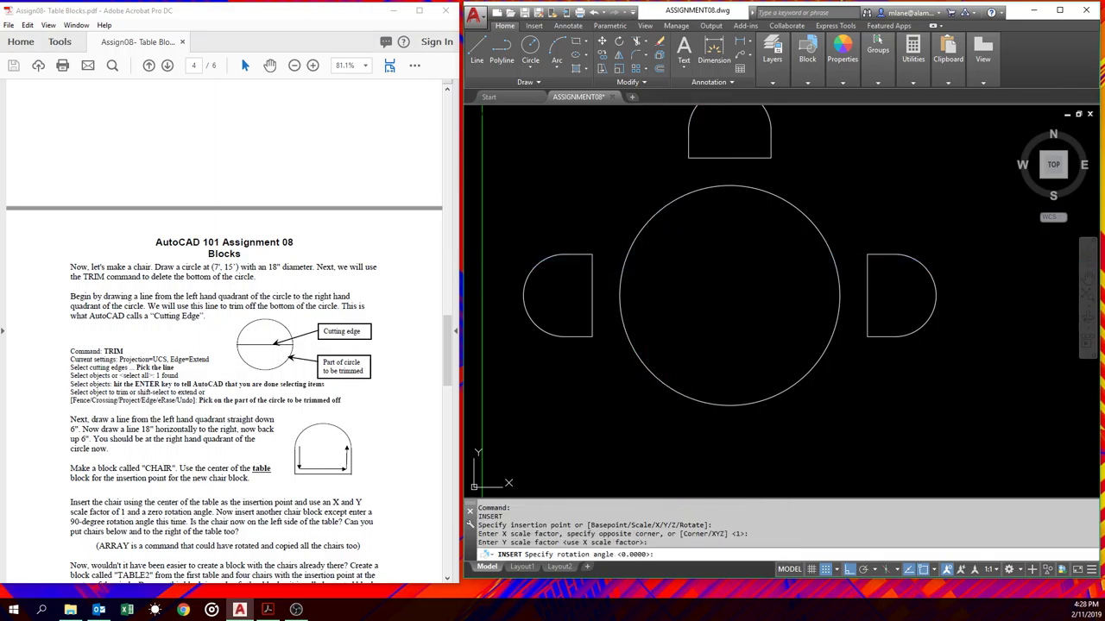
pyautogui.press('Return')
pyautogui.scroll(3, 691, 324)
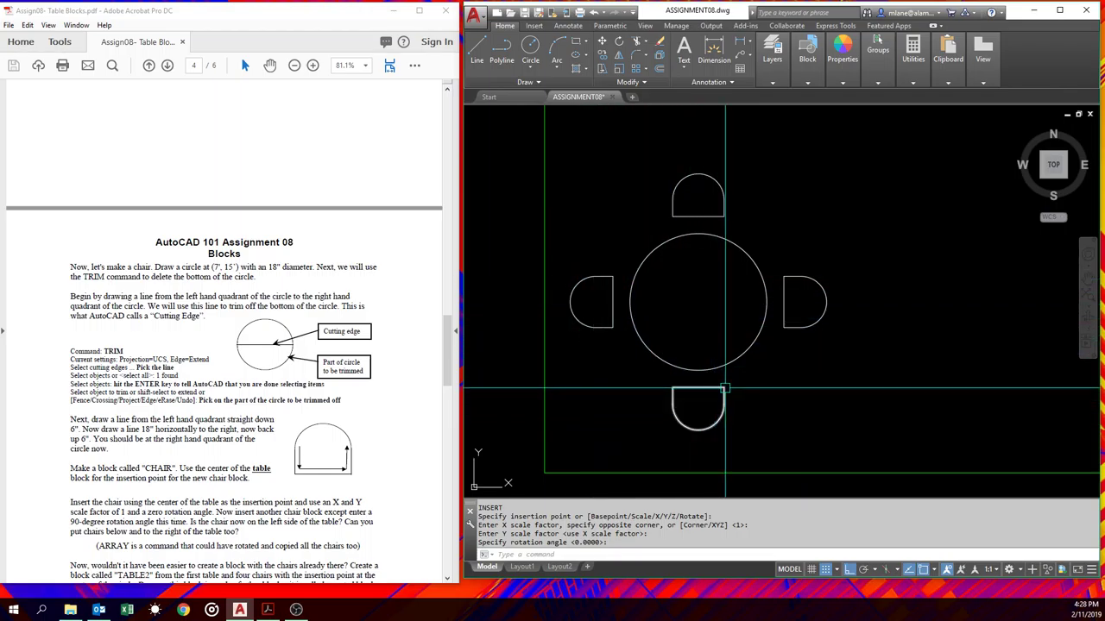
pyautogui.moveTo(725, 389)
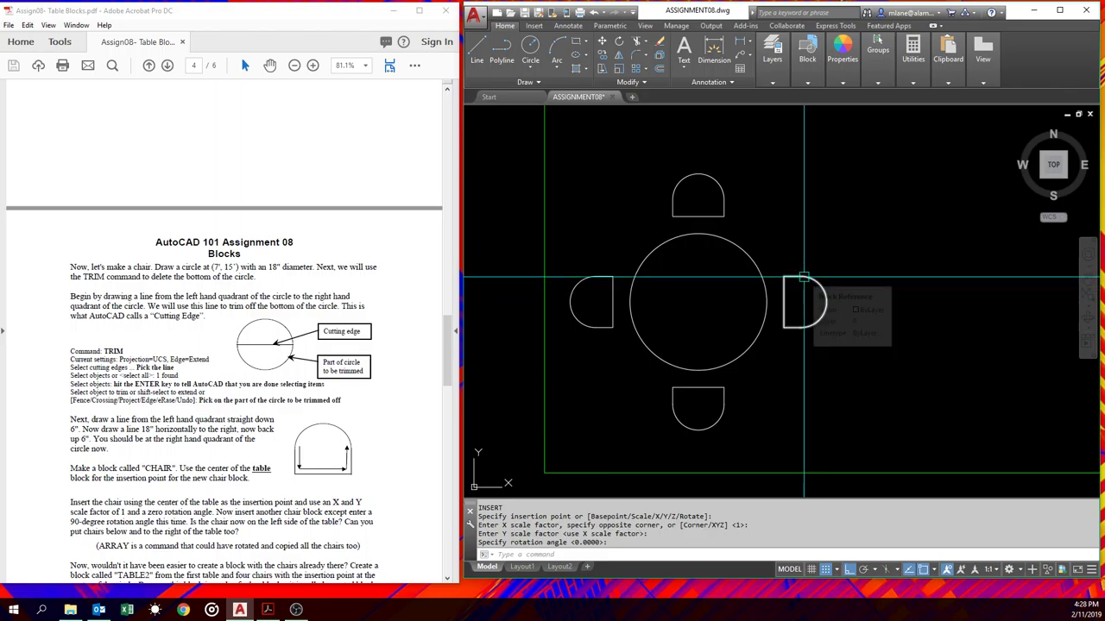
pyautogui.press('Escape')
# - Erase the right, left and bottom chairs
pyautogui.write('e')
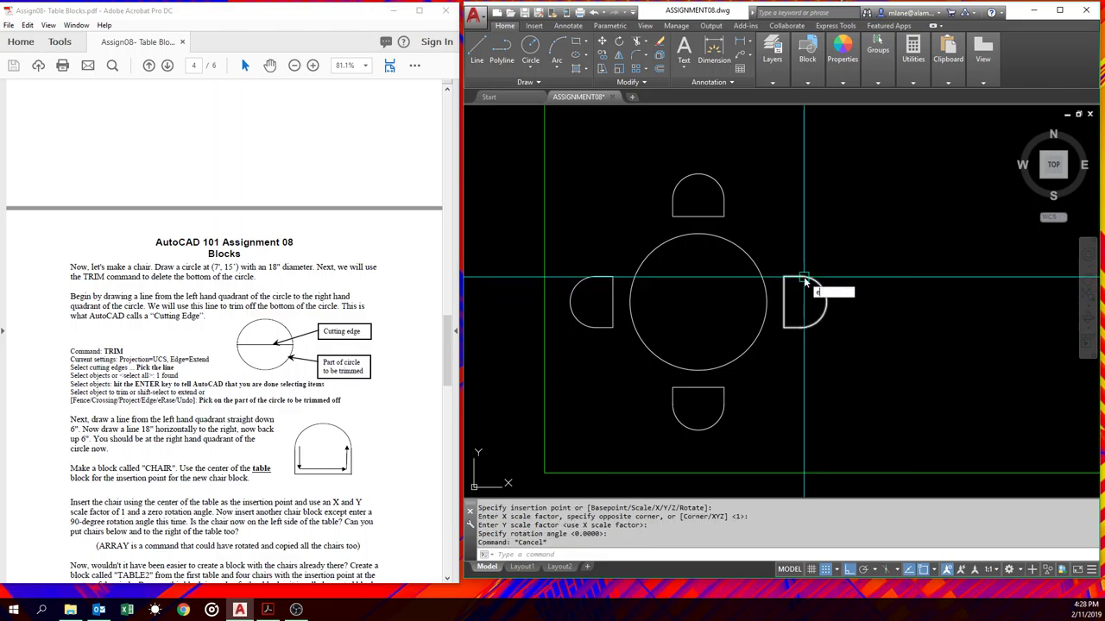
pyautogui.press('Return')
pyautogui.click(803, 280)
pyautogui.click(613, 286)
pyautogui.click(682, 390)
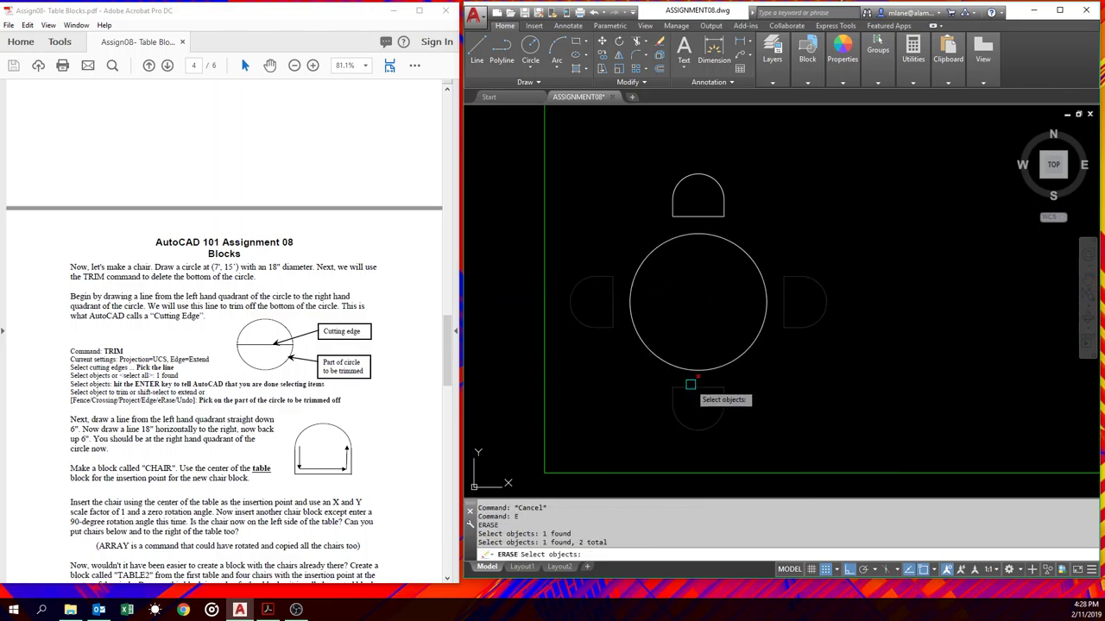
pyautogui.press('Return')
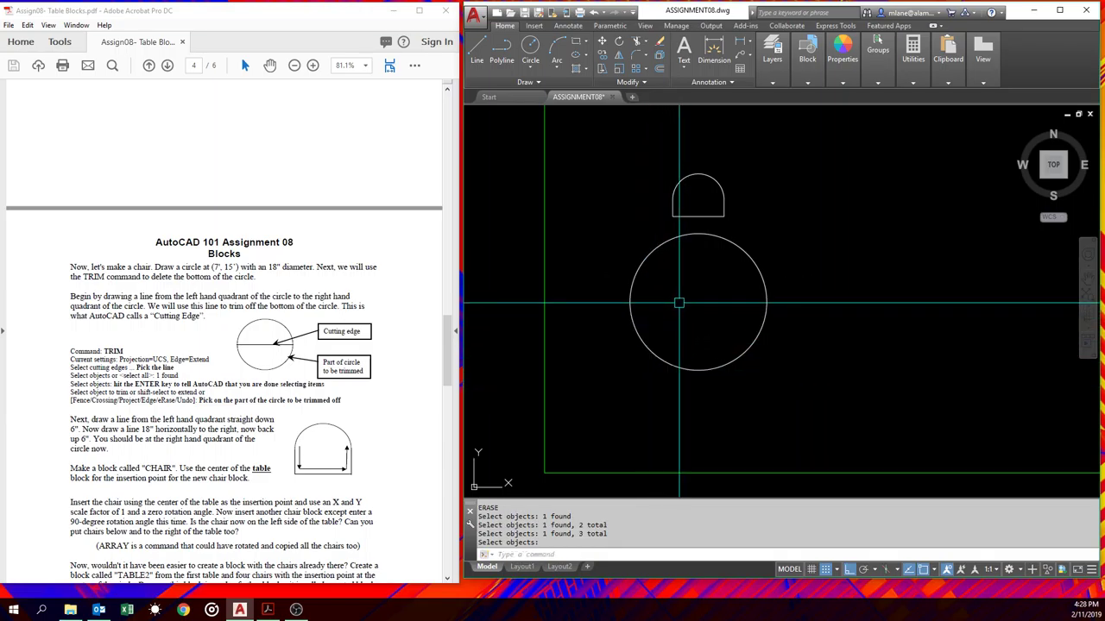
# - Polar-array the top chair around the table centre with CLASSICARRAY: 4 items over 360°
pyautogui.write('classicarray')
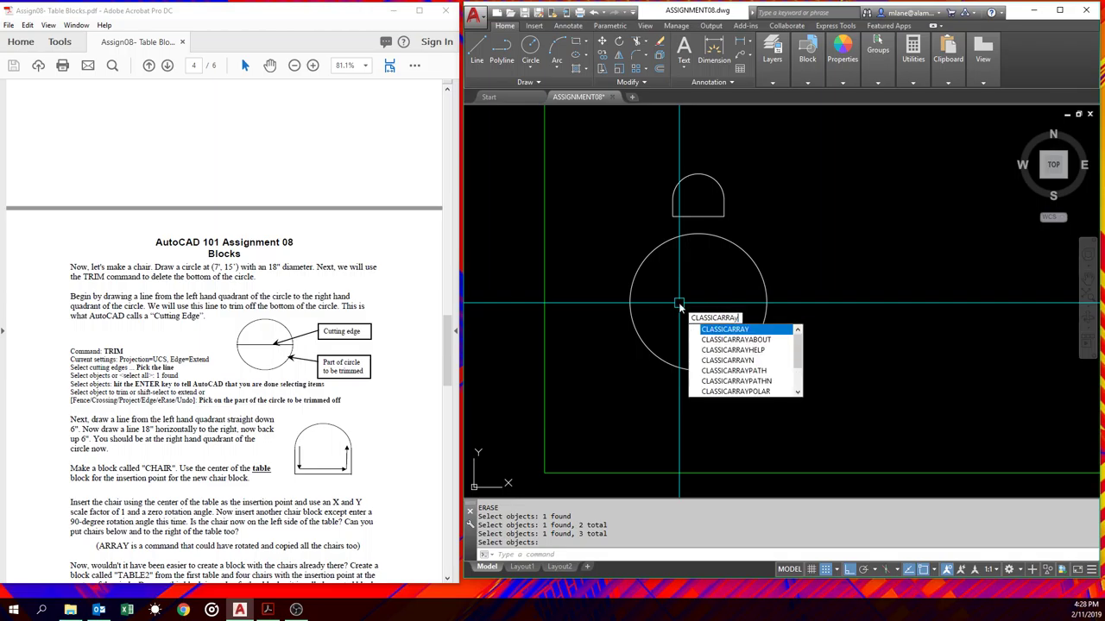
pyautogui.press('Return')
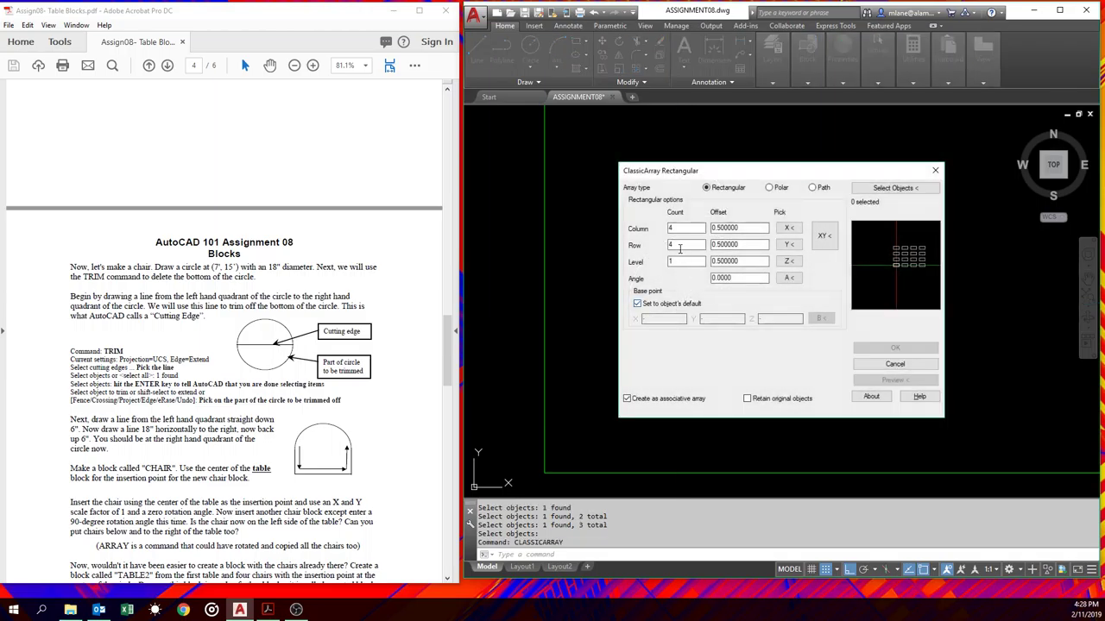
pyautogui.click(769, 188)
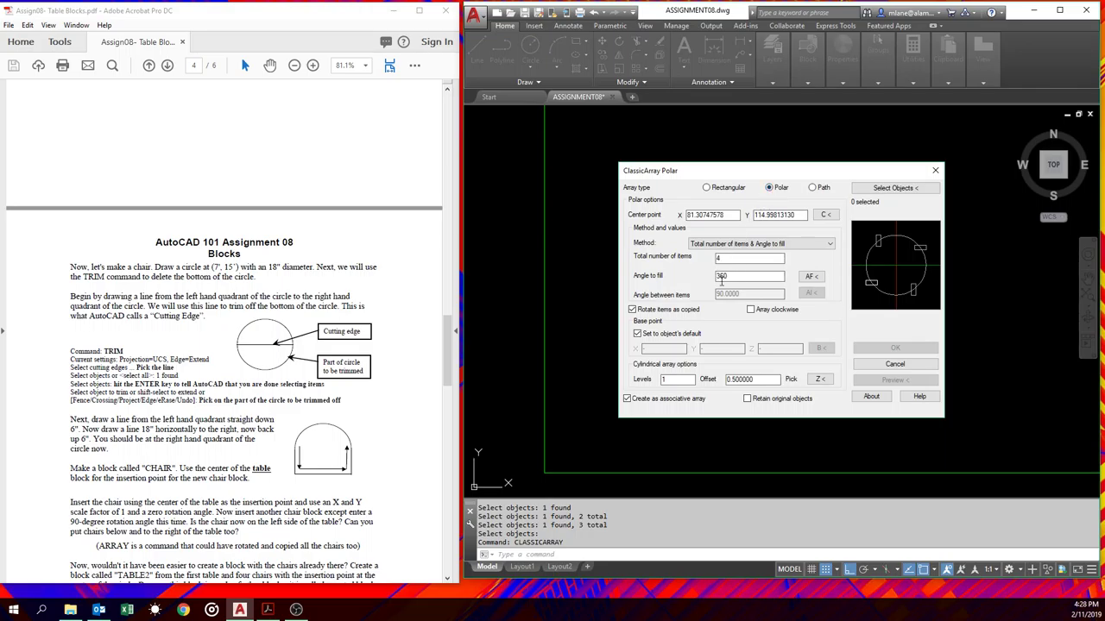
pyautogui.click(825, 214)
pyautogui.click(699, 302)
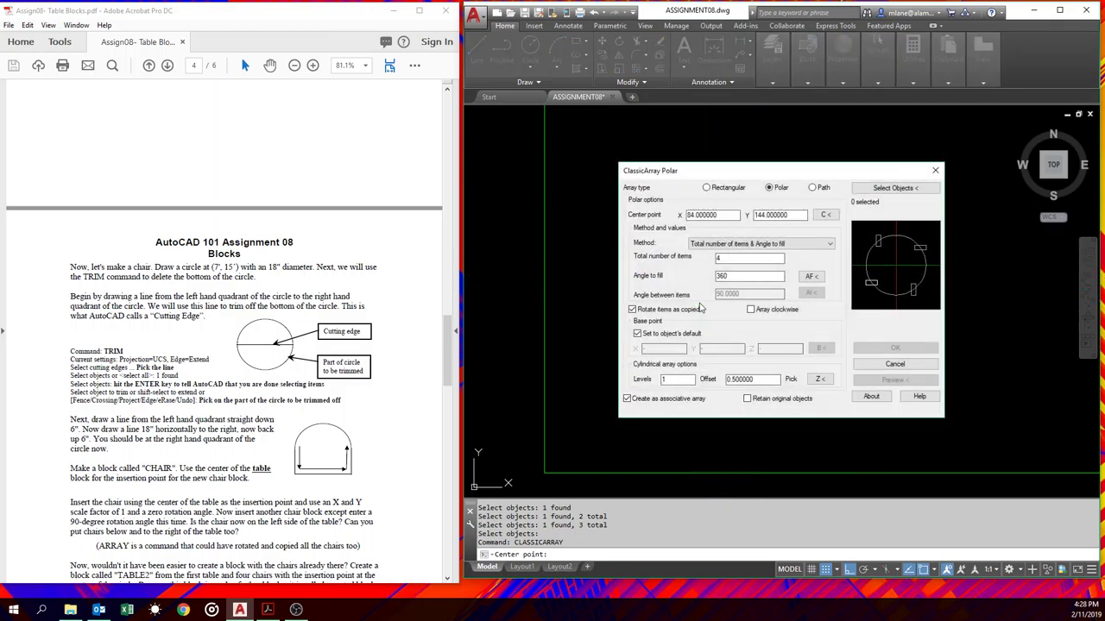
pyautogui.click(895, 187)
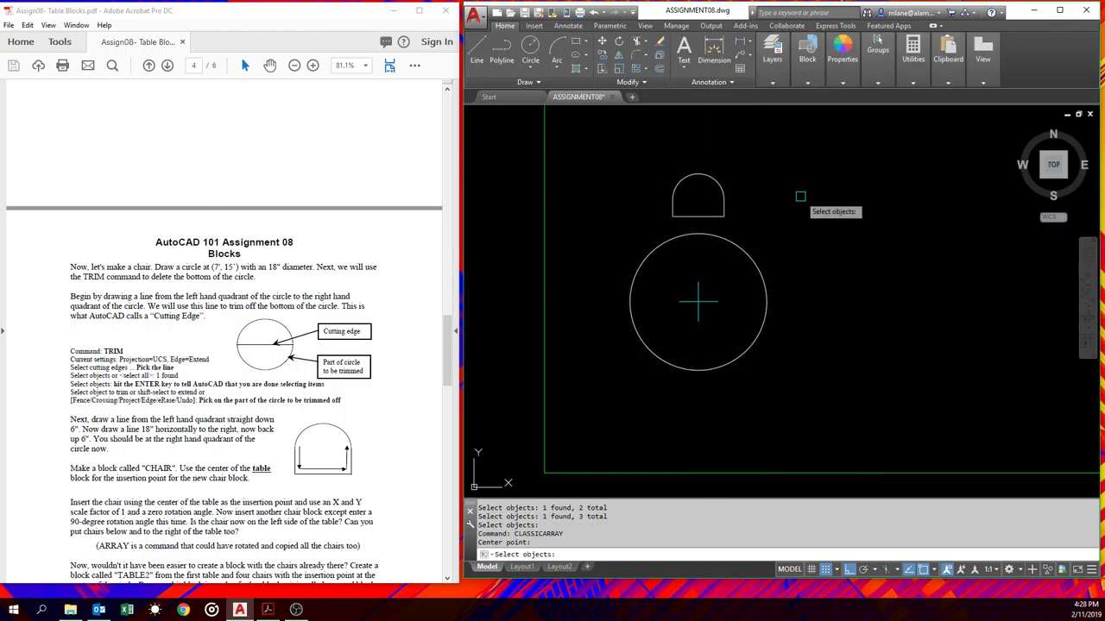
pyautogui.click(728, 204)
pyautogui.press('Return')
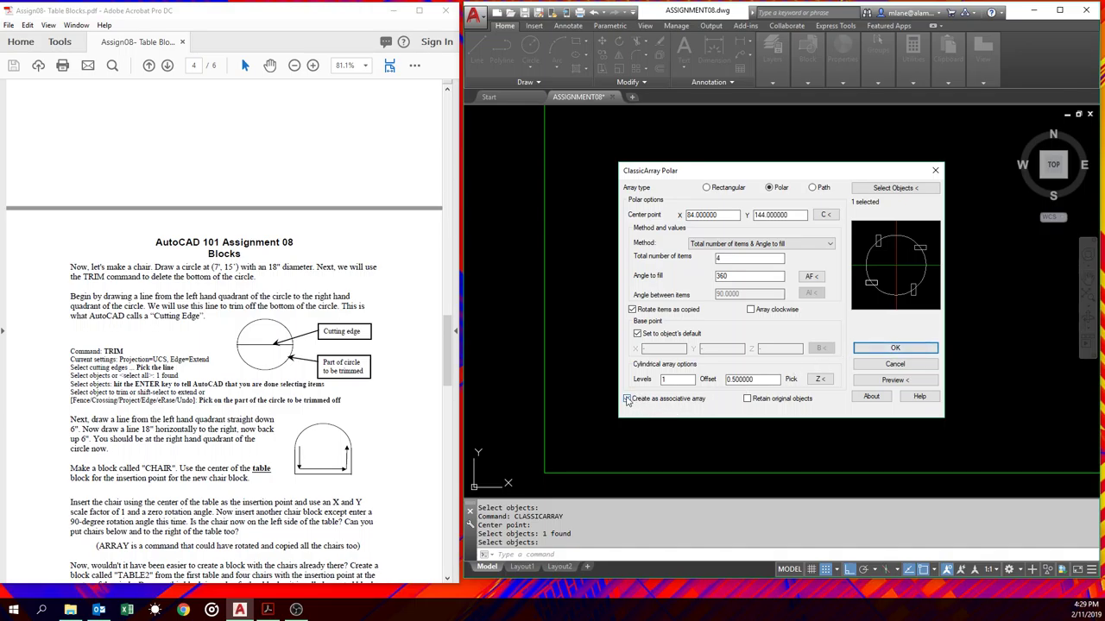
pyautogui.click(895, 349)
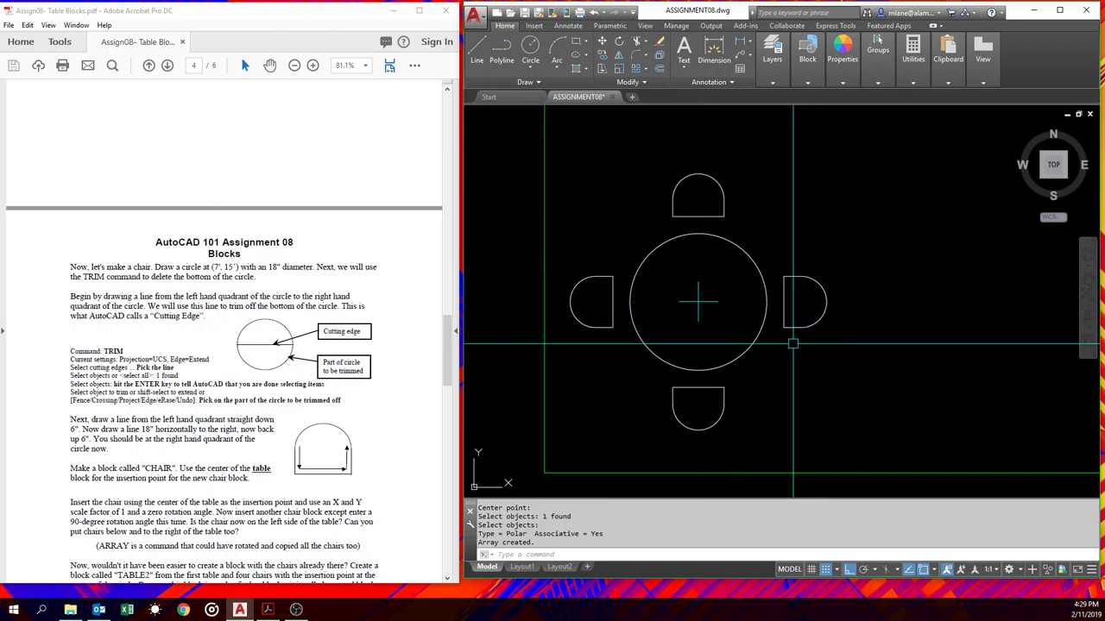
pyautogui.scroll(-2, 658, 361)
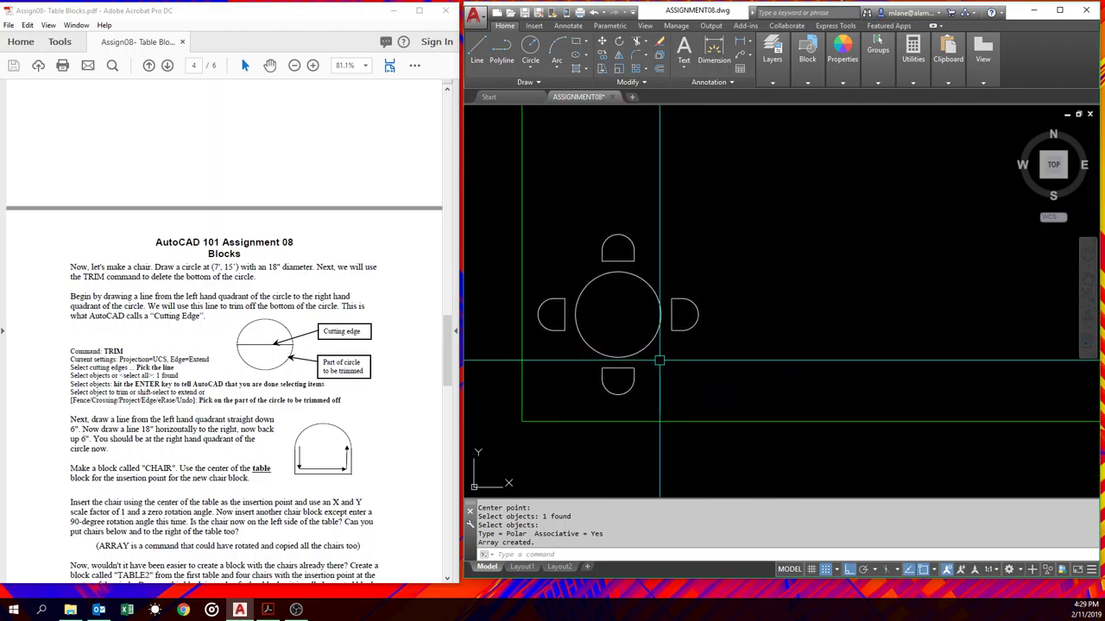
# - Make a block named table2 from the table and four chairs, base point 7',12'
pyautogui.scroll(-9, 351, 405)
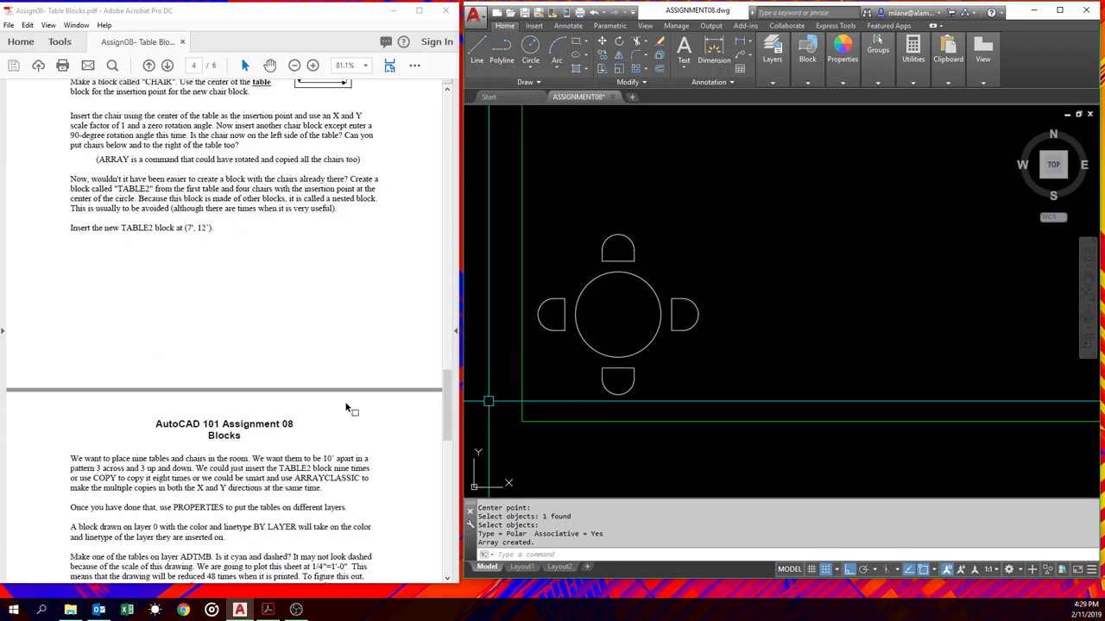
pyautogui.scroll(1, 346, 404)
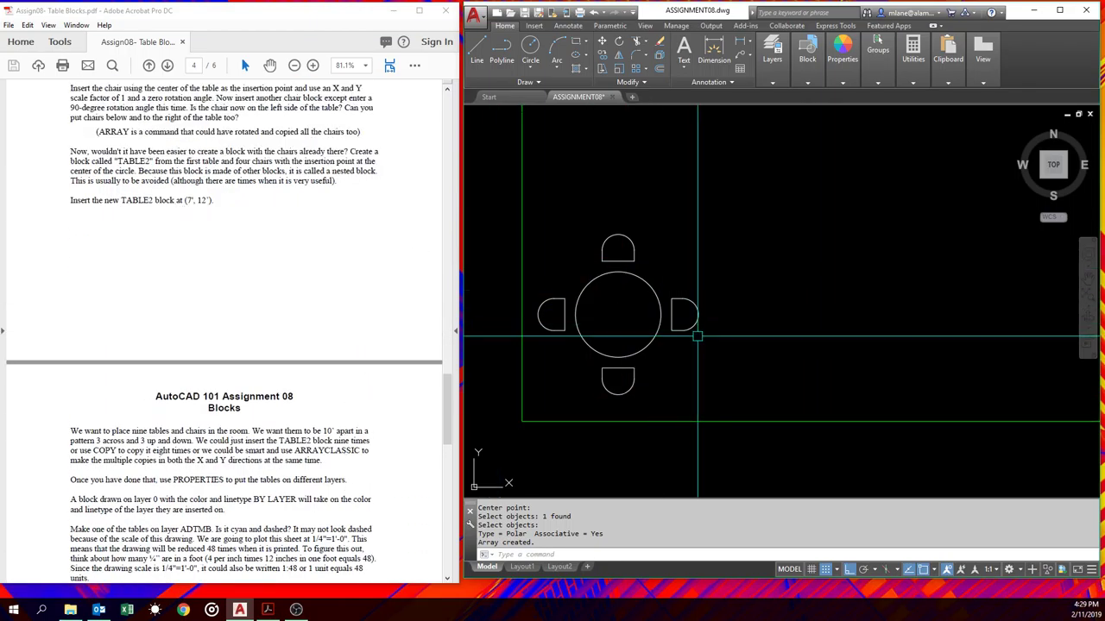
pyautogui.write('b')
pyautogui.press('Return')
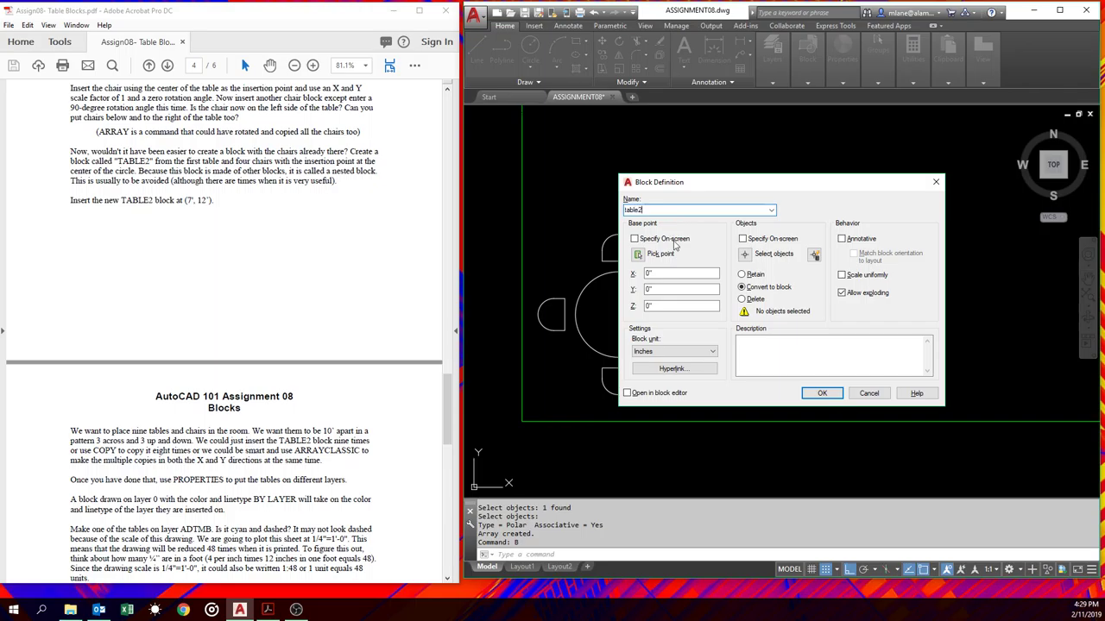
pyautogui.click(639, 253)
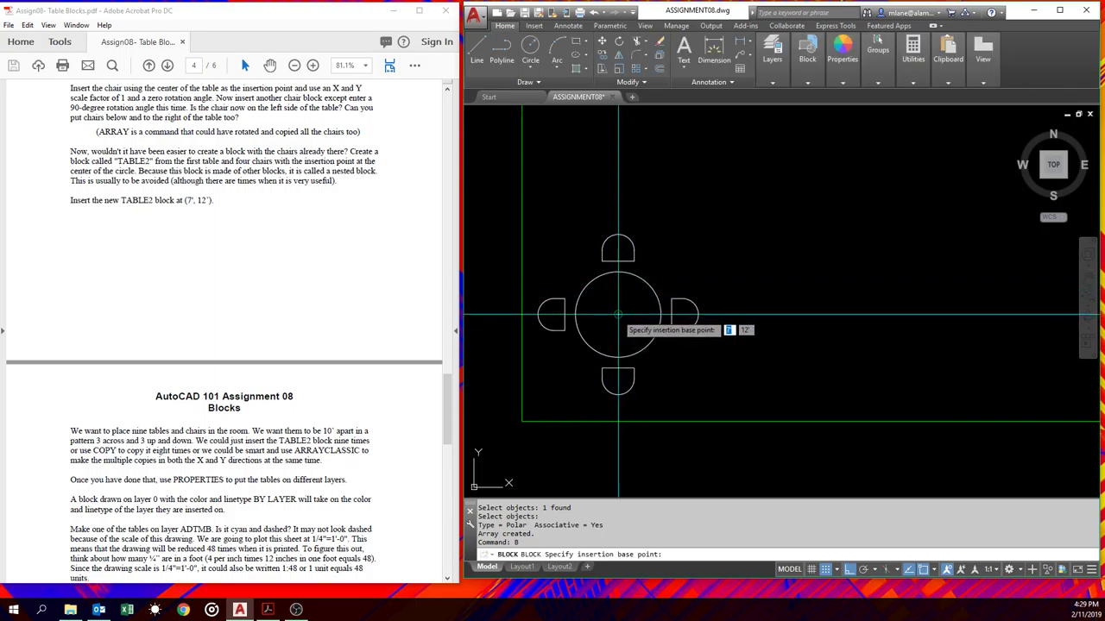
pyautogui.write("7',12'")
pyautogui.press('Return')
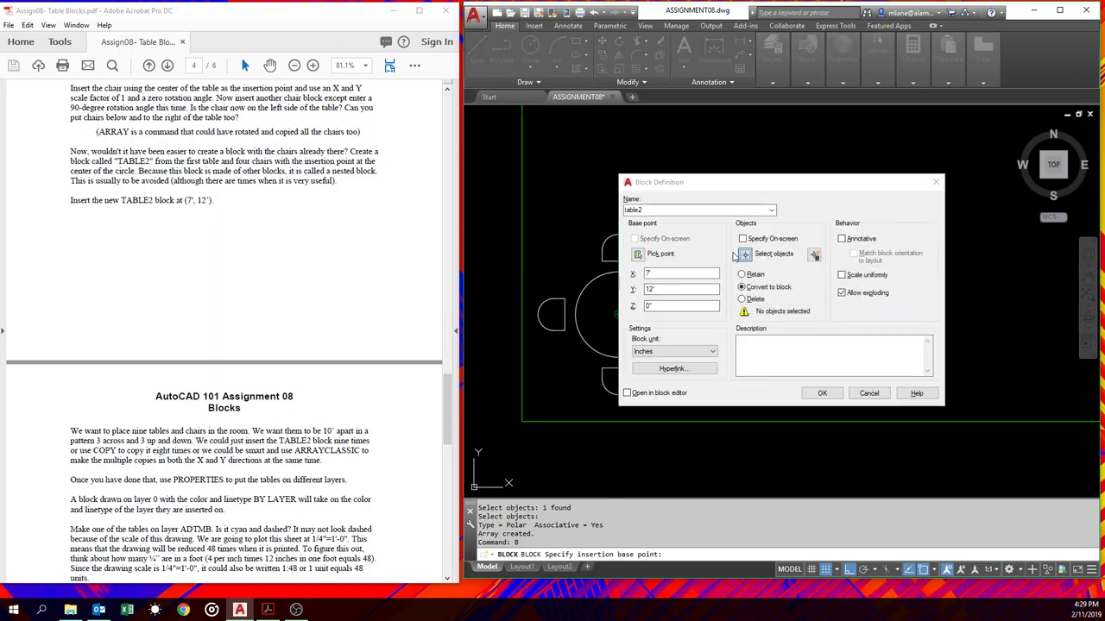
pyautogui.click(740, 255)
pyautogui.click(695, 229)
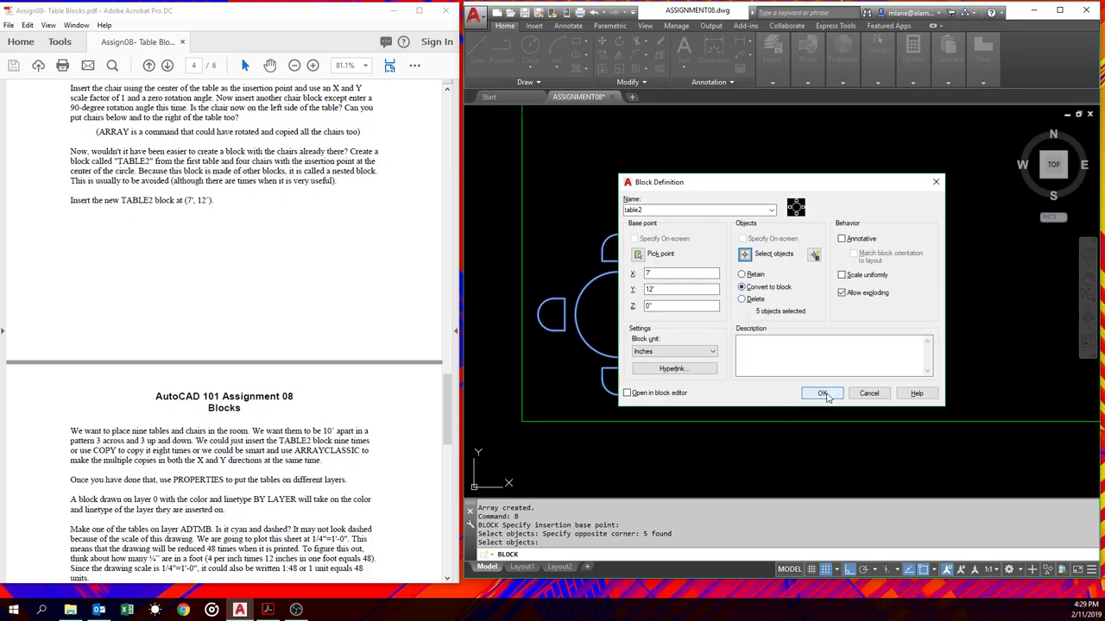
pyautogui.click(823, 394)
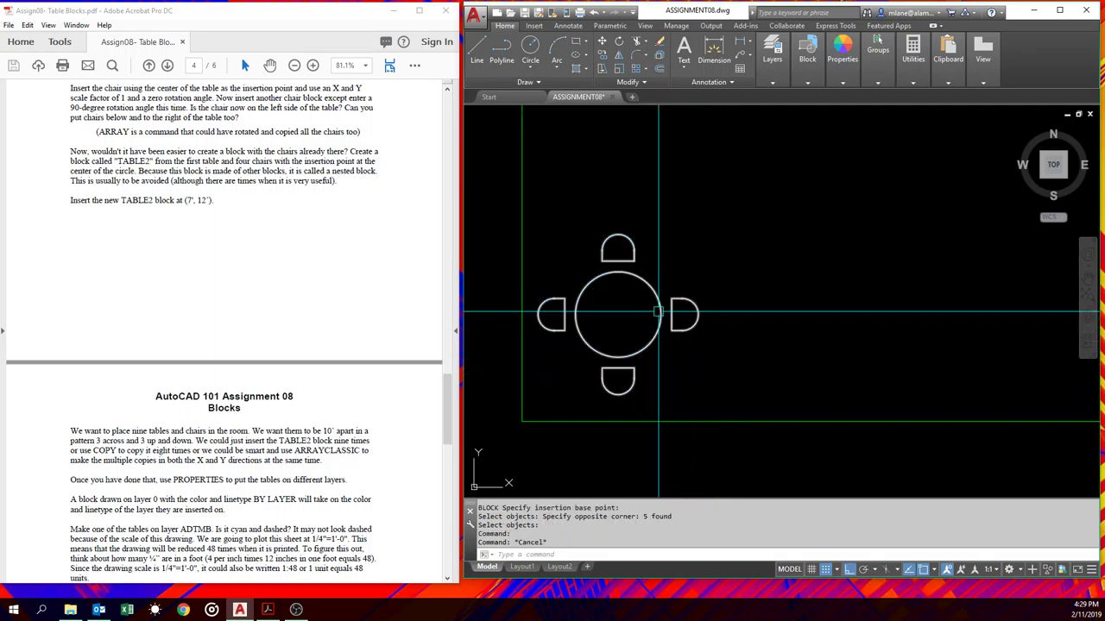
pyautogui.press('Escape')
pyautogui.click(797, 81)
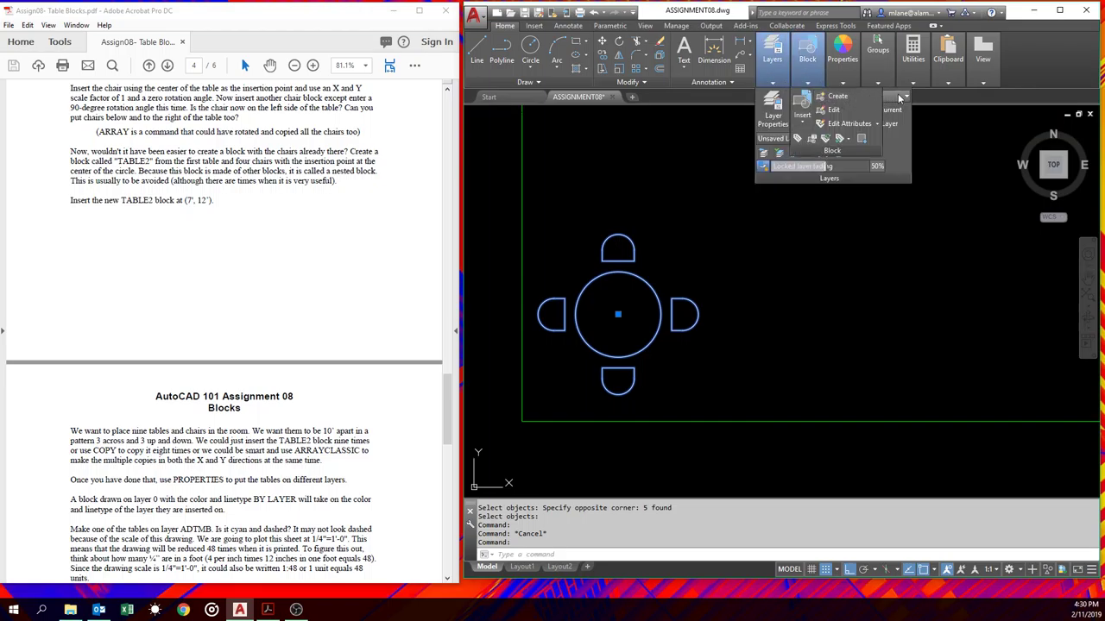
# - Move the table2 block onto the red ADTDE layer
pyautogui.click(898, 98)
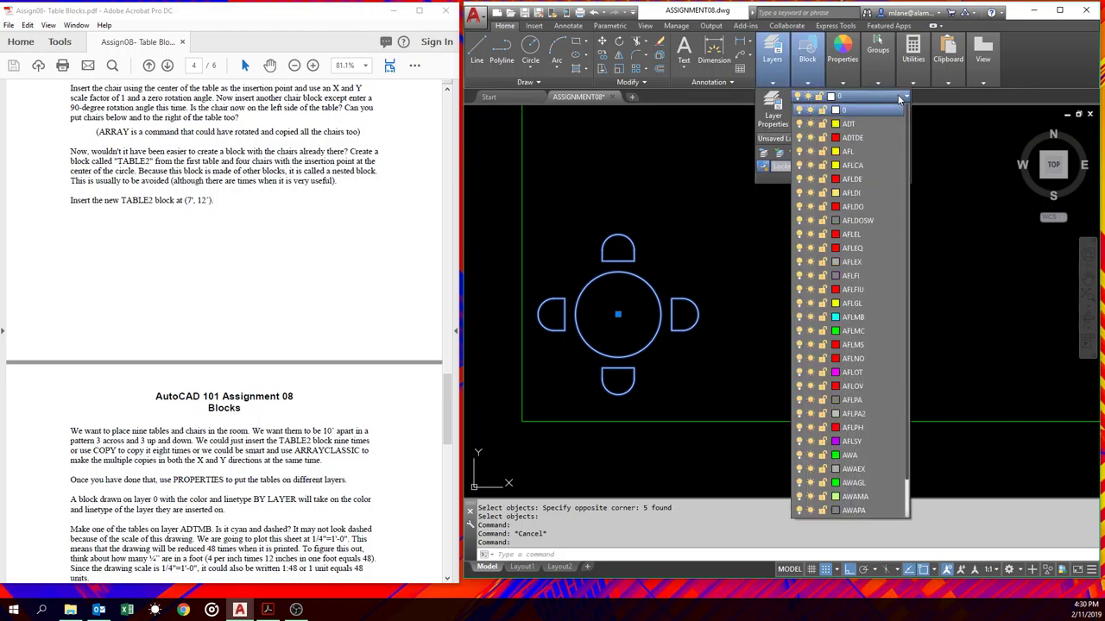
pyautogui.click(852, 137)
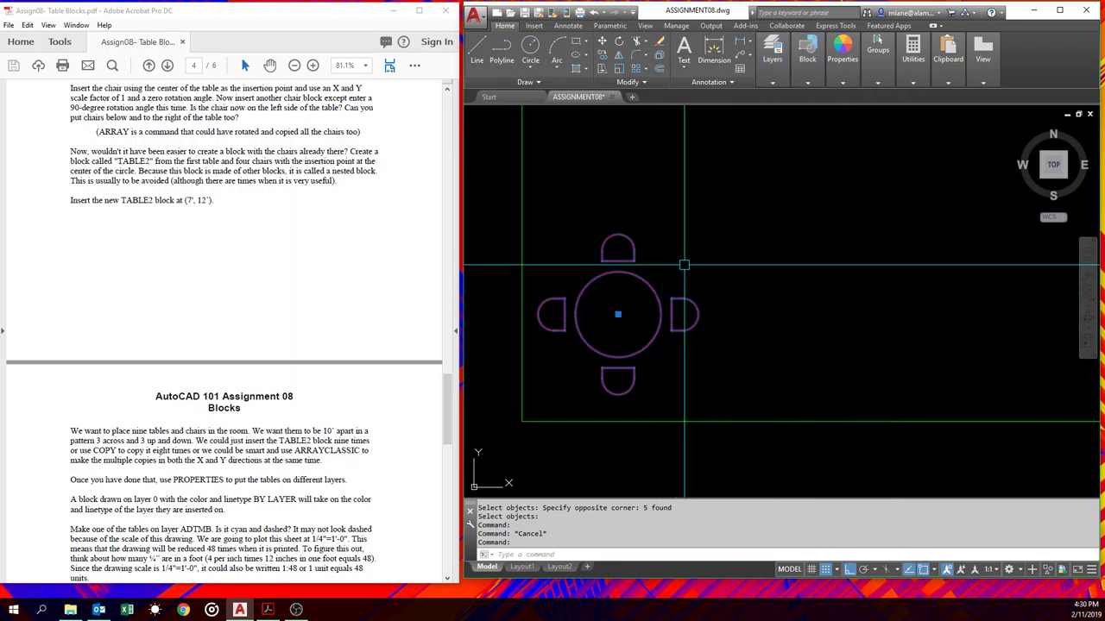
pyautogui.press('Escape')
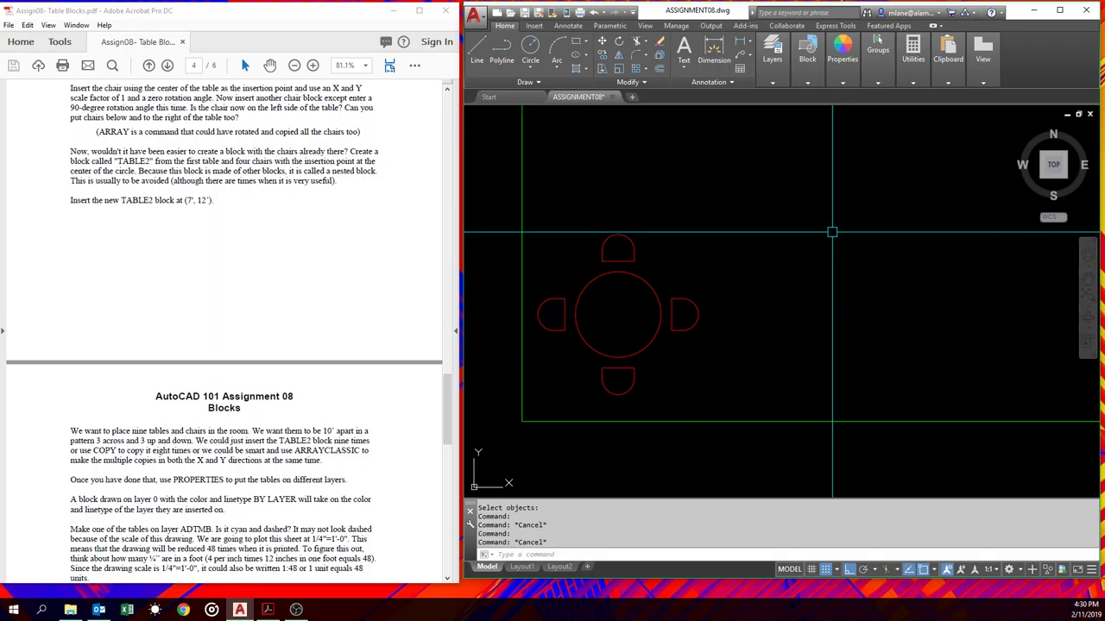
pyautogui.scroll(6, 826, 234)
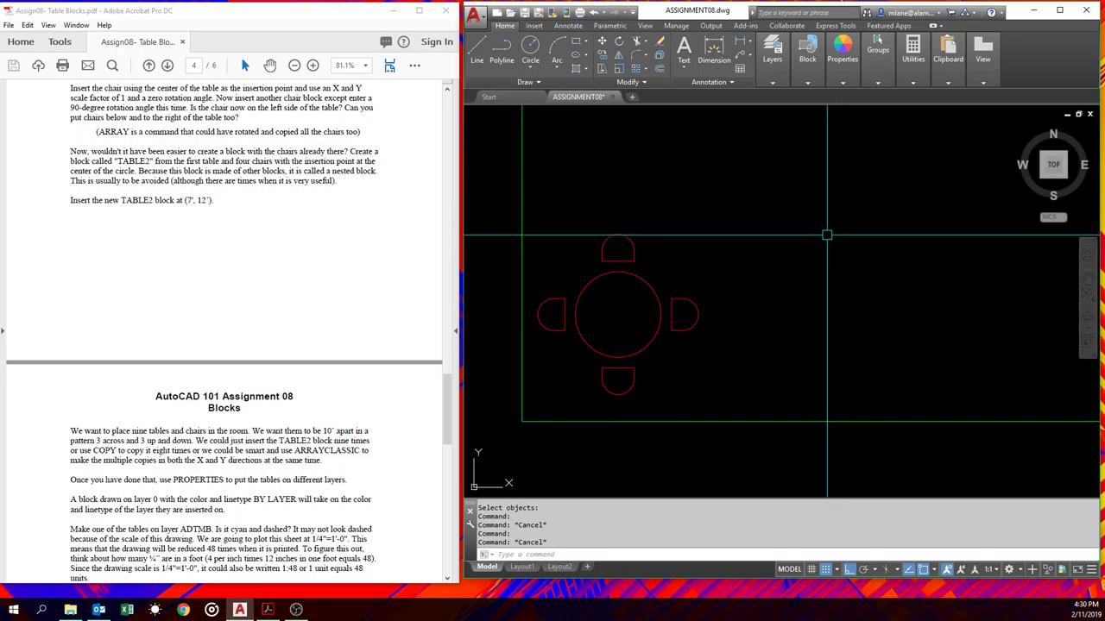
pyautogui.moveTo(657, 300); pyautogui.dragTo(679, 301, button='middle')
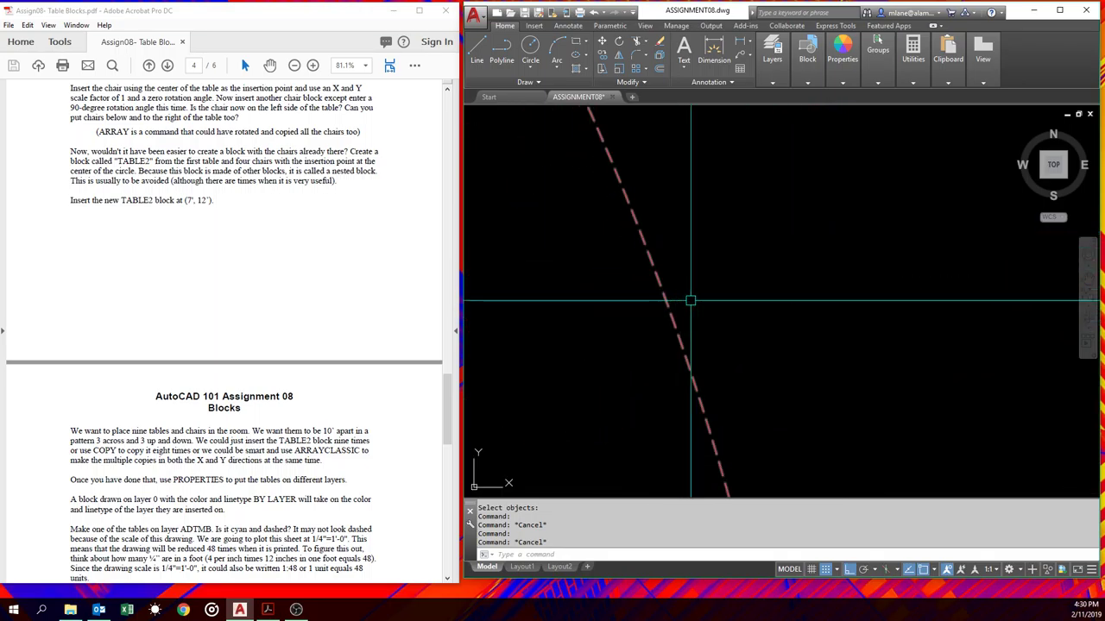
pyautogui.scroll(-5, 694, 302)
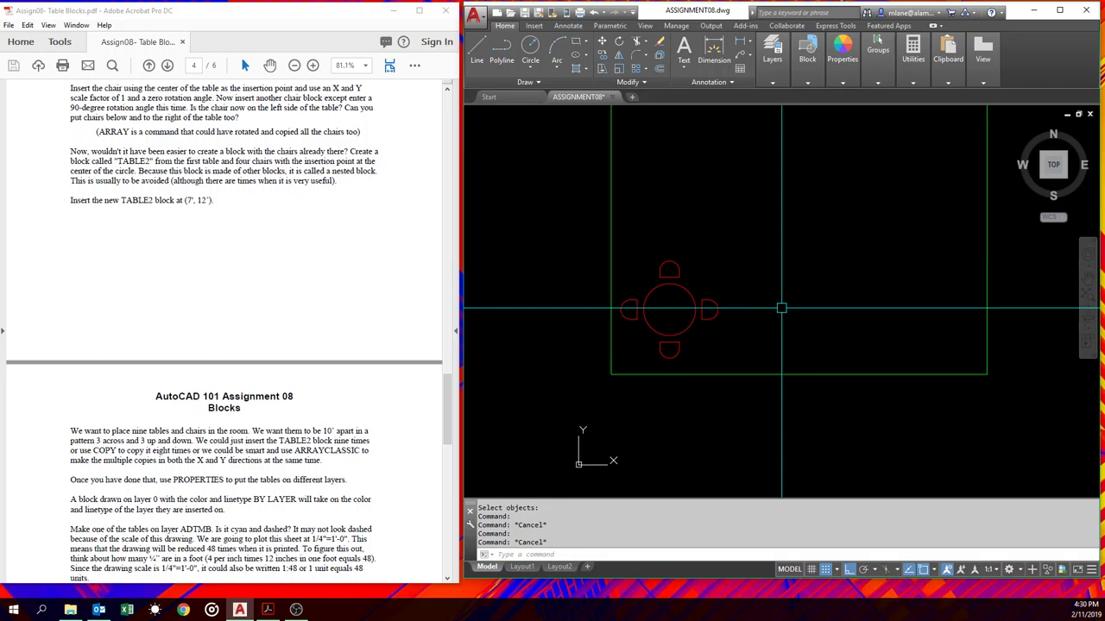
pyautogui.write('LTSCA')
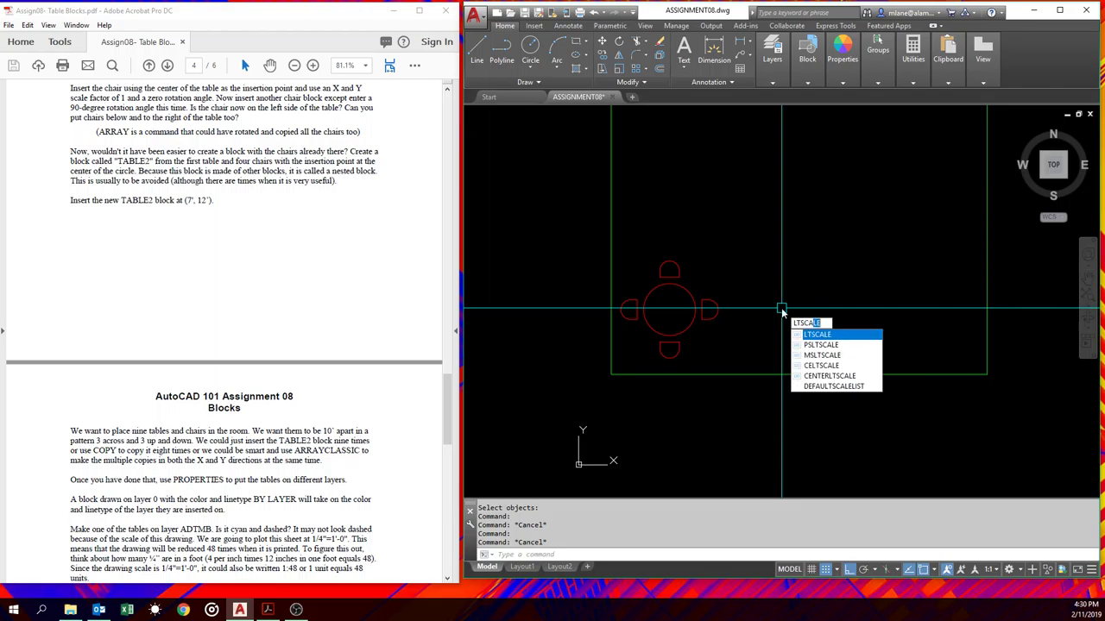
pyautogui.write('LE')
# - Set LTSCALE to 48 so the table2 block's dashed linetype shows
pyautogui.press('Return')
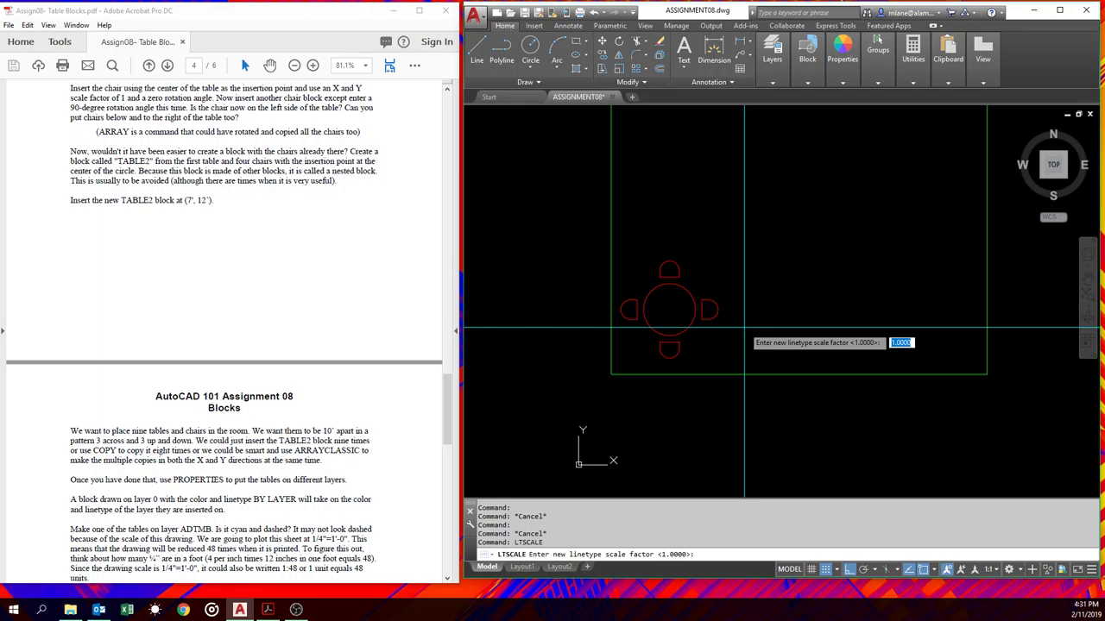
pyautogui.write('48')
pyautogui.press('Return')
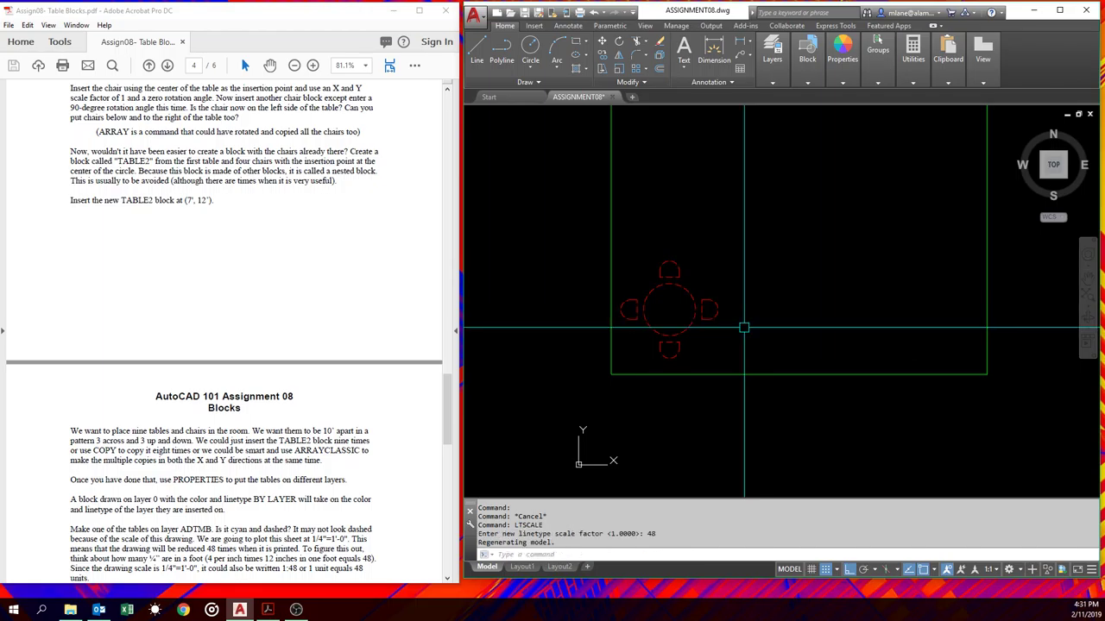
pyautogui.scroll(5, 613, 278)
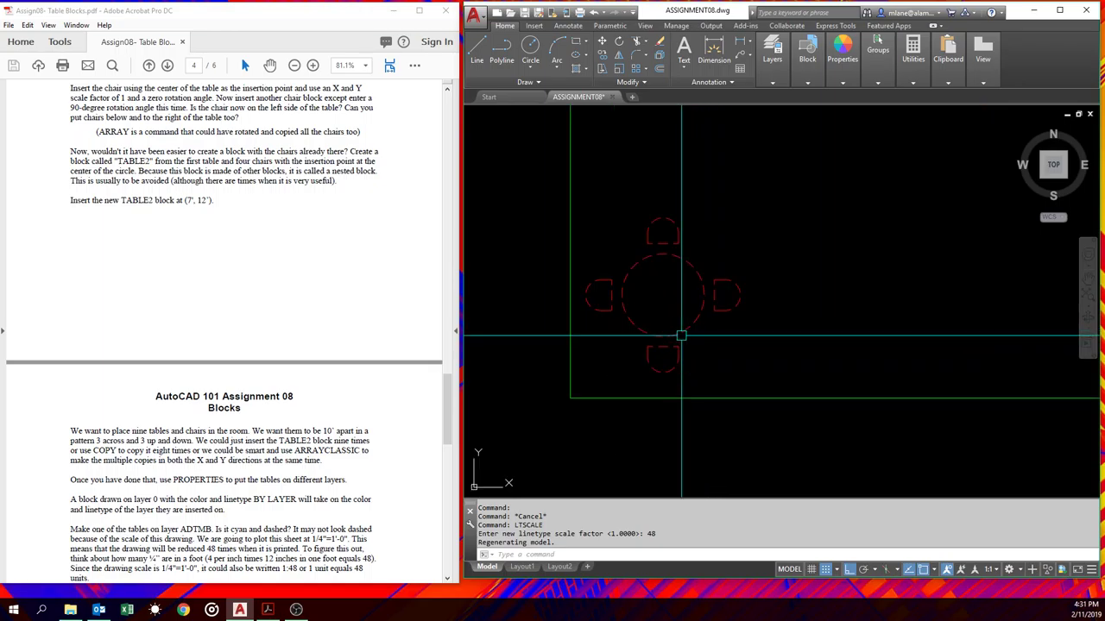
pyautogui.moveTo(699, 317)
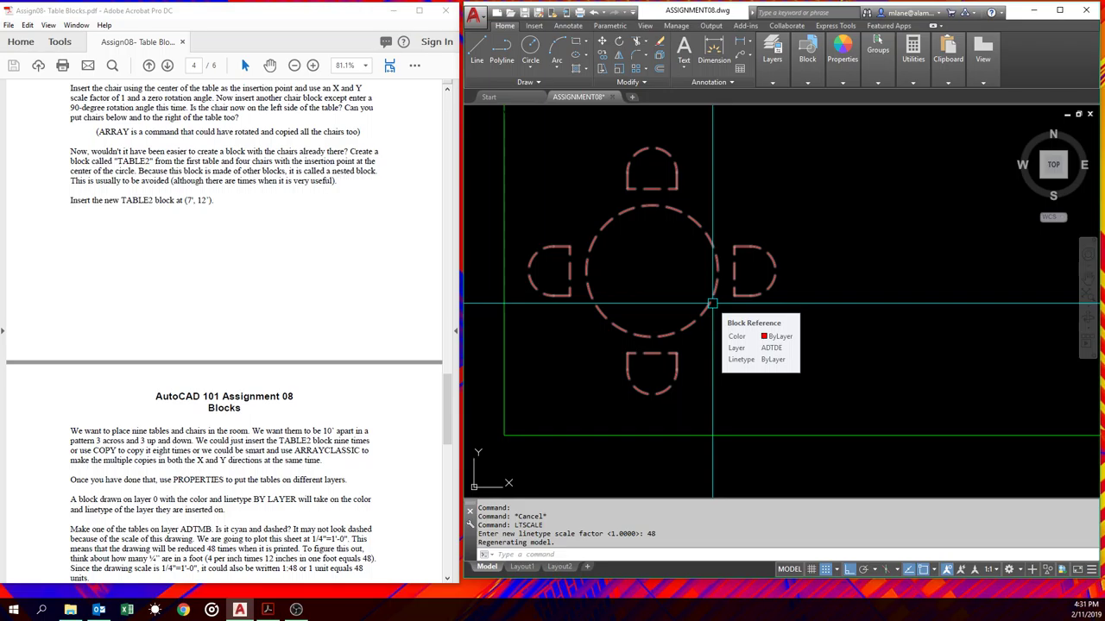
# - Zoom out to the whole room and scroll the PDF to page 5's array instructions
pyautogui.scroll(-6, 712, 303)
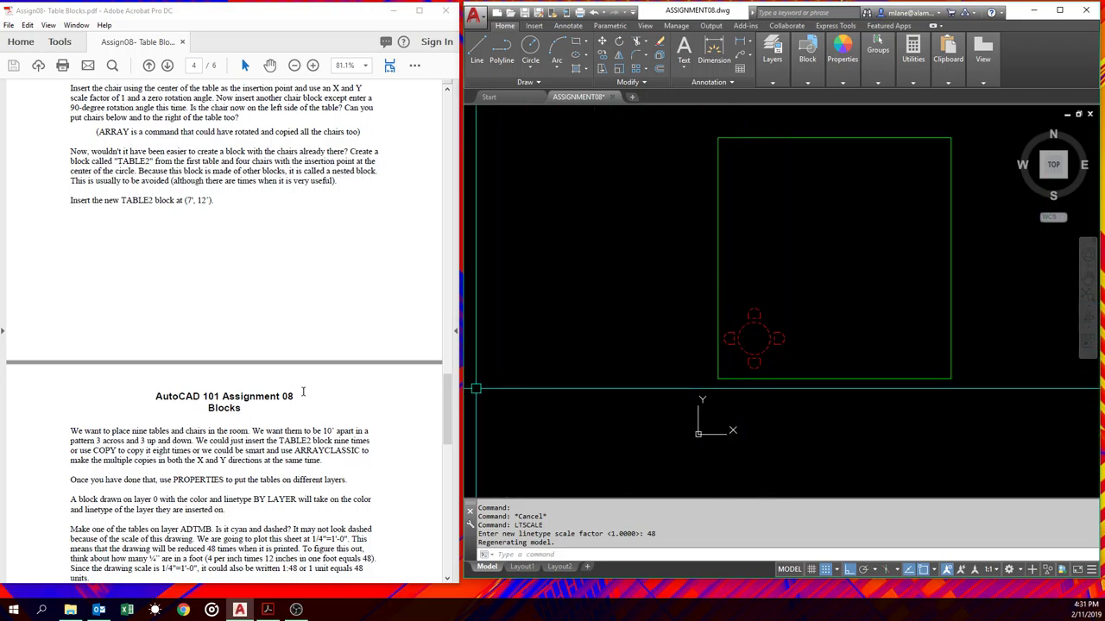
pyautogui.scroll(-4, 302, 384)
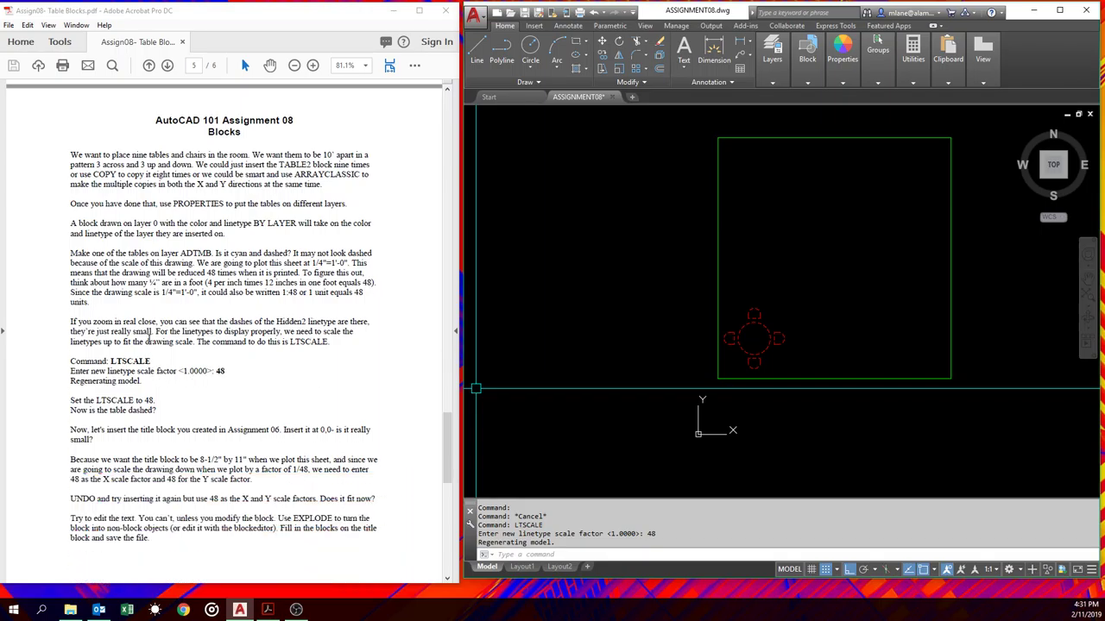
pyautogui.scroll(-4, 264, 347)
pyautogui.scroll(-3, 271, 349)
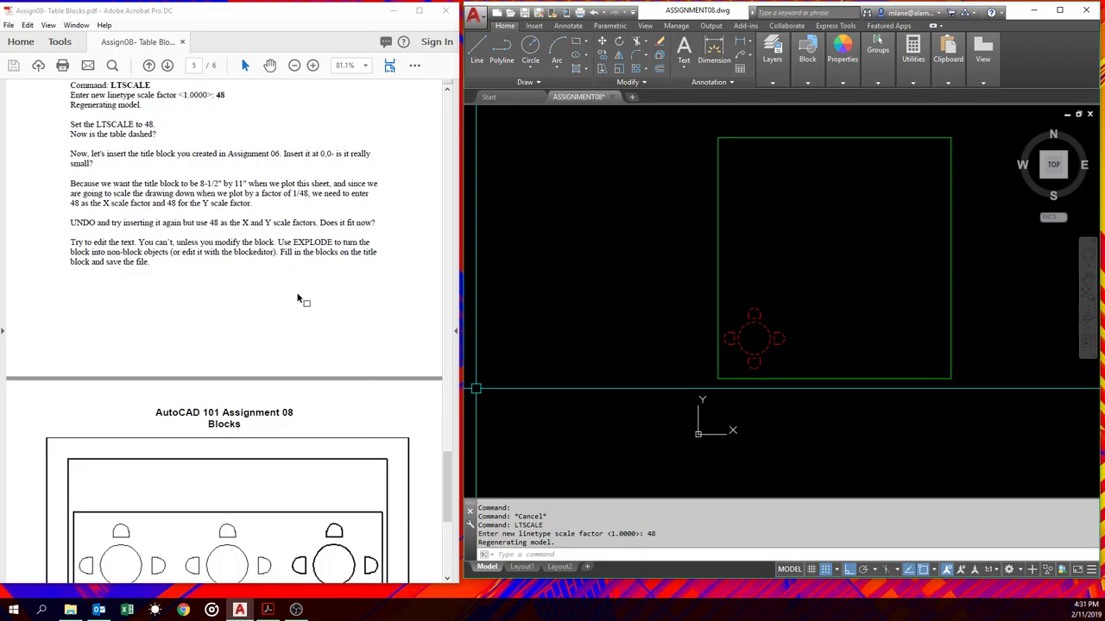
pyautogui.scroll(2, 297, 298)
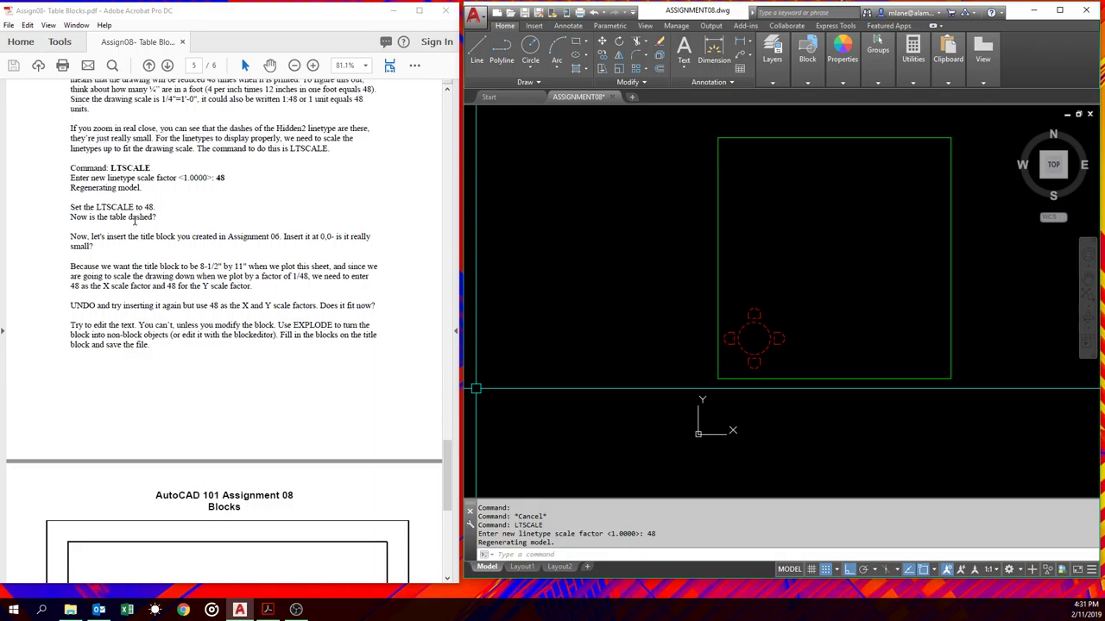
pyautogui.scroll(3, 325, 237)
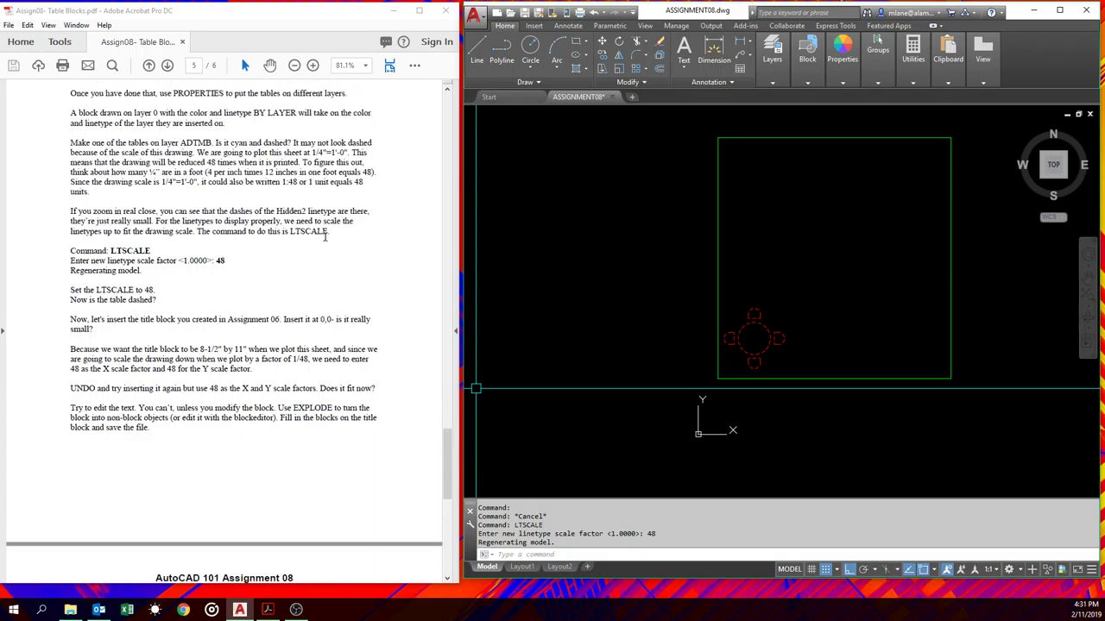
pyautogui.scroll(-12, 328, 255)
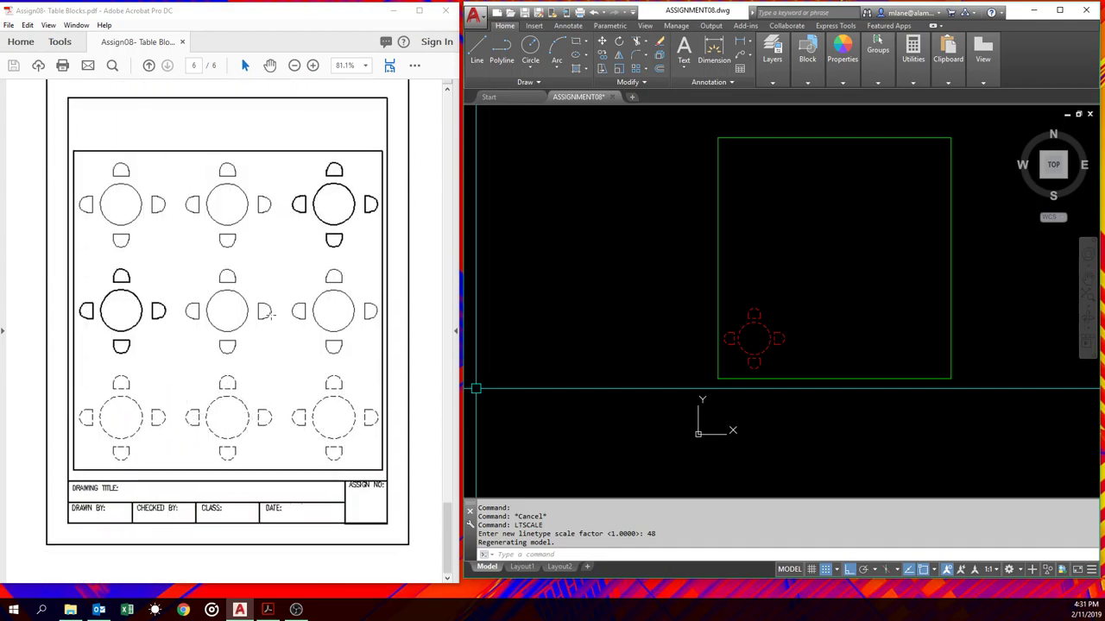
pyautogui.scroll(12, 271, 314)
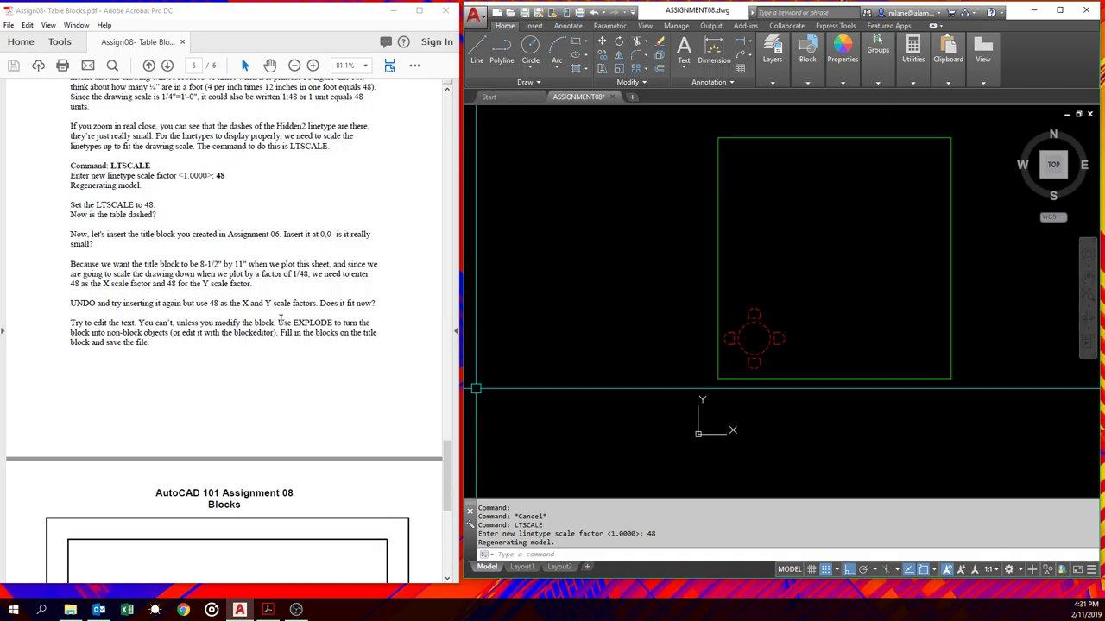
pyautogui.scroll(3, 267, 294)
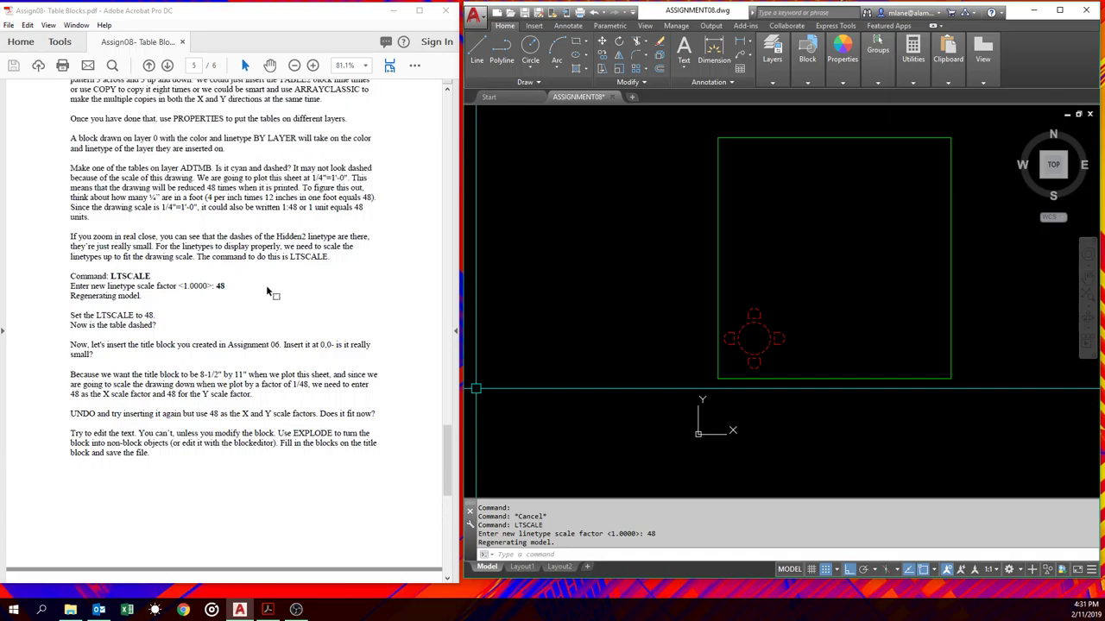
pyautogui.scroll(3, 244, 208)
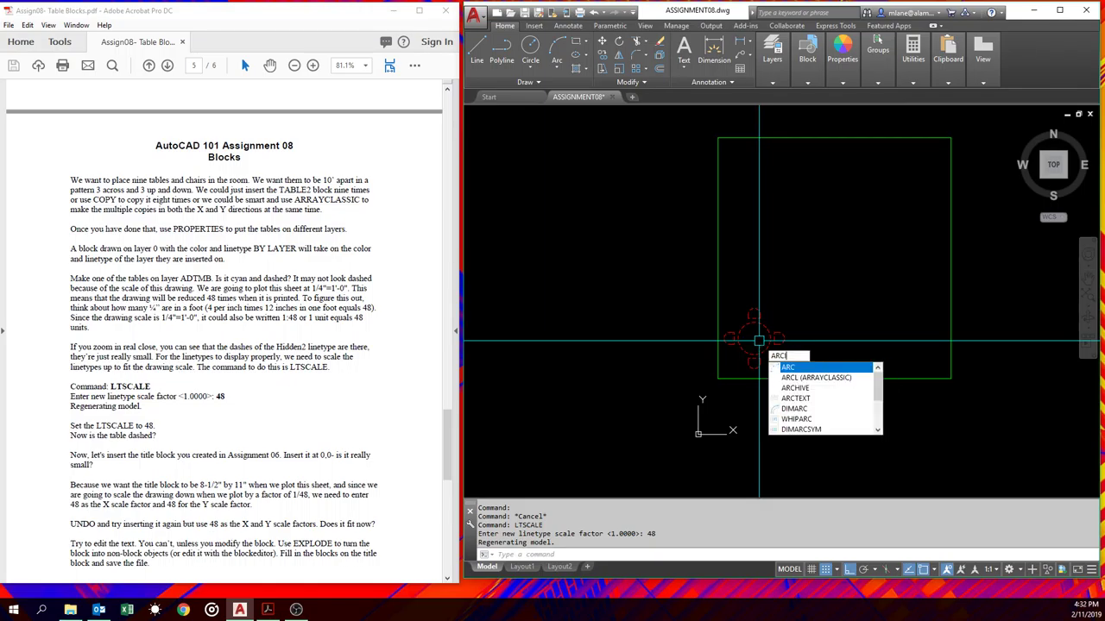
# - In ARRAYCLASSIC, set 3 rows, 3 columns and 10' row and column offsets
pyautogui.write('arcl')
pyautogui.press('Return')
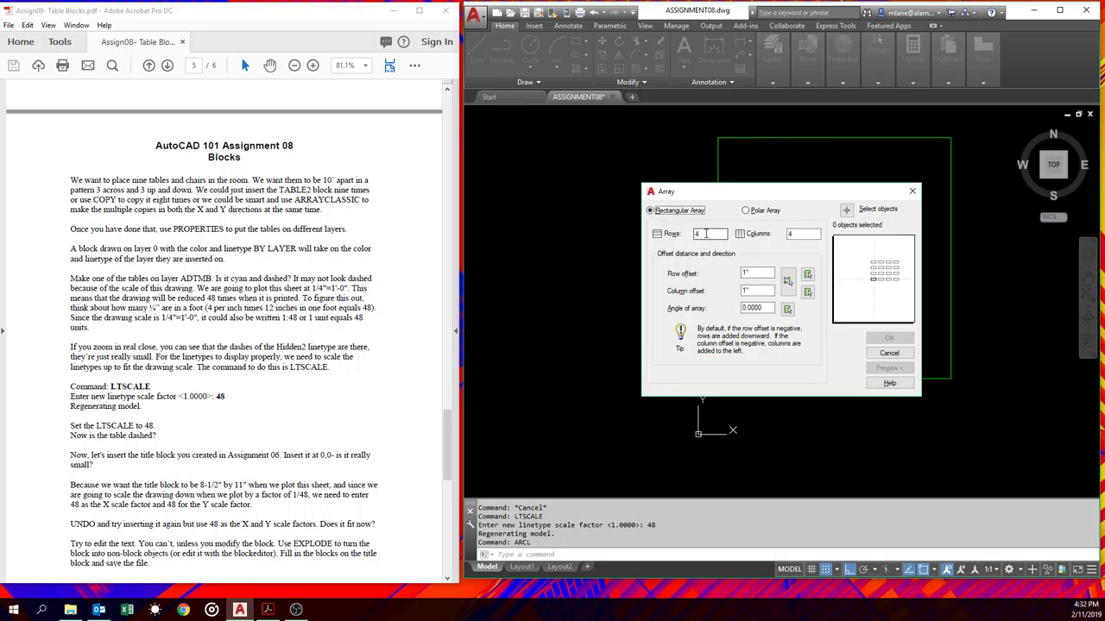
pyautogui.doubleClick(697, 234)
pyautogui.write('3')
pyautogui.doubleClick(789, 234)
pyautogui.write('3')
pyautogui.doubleClick(744, 274)
pyautogui.write("10'")
pyautogui.doubleClick(741, 293)
pyautogui.write('10')
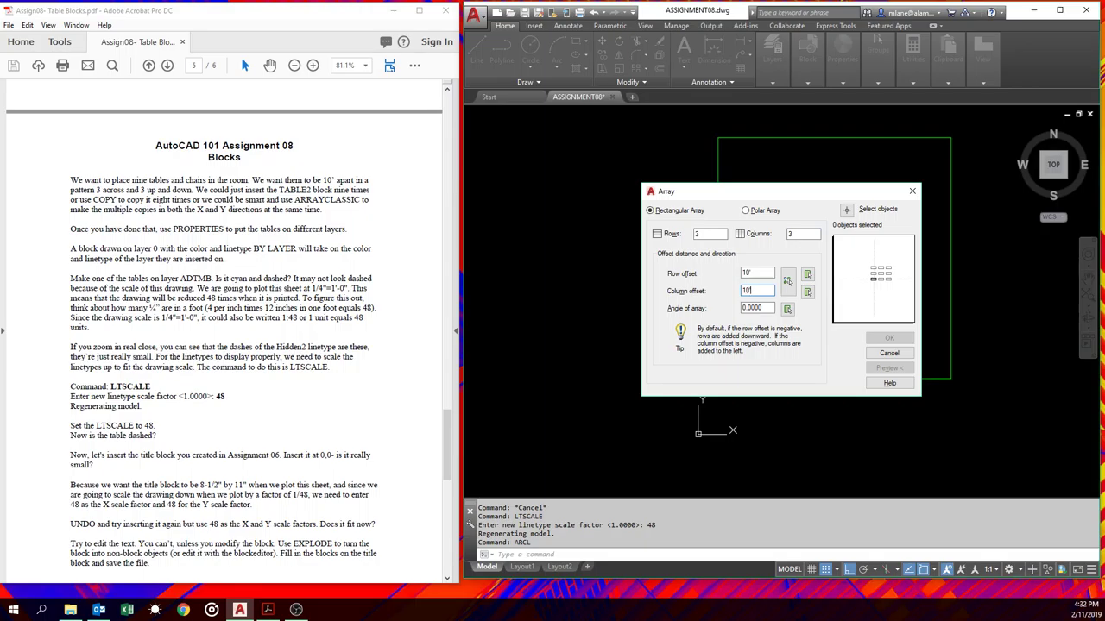
pyautogui.write("'")
# - Select the table2 block, preview, and create the 3x3 array
pyautogui.click(846, 210)
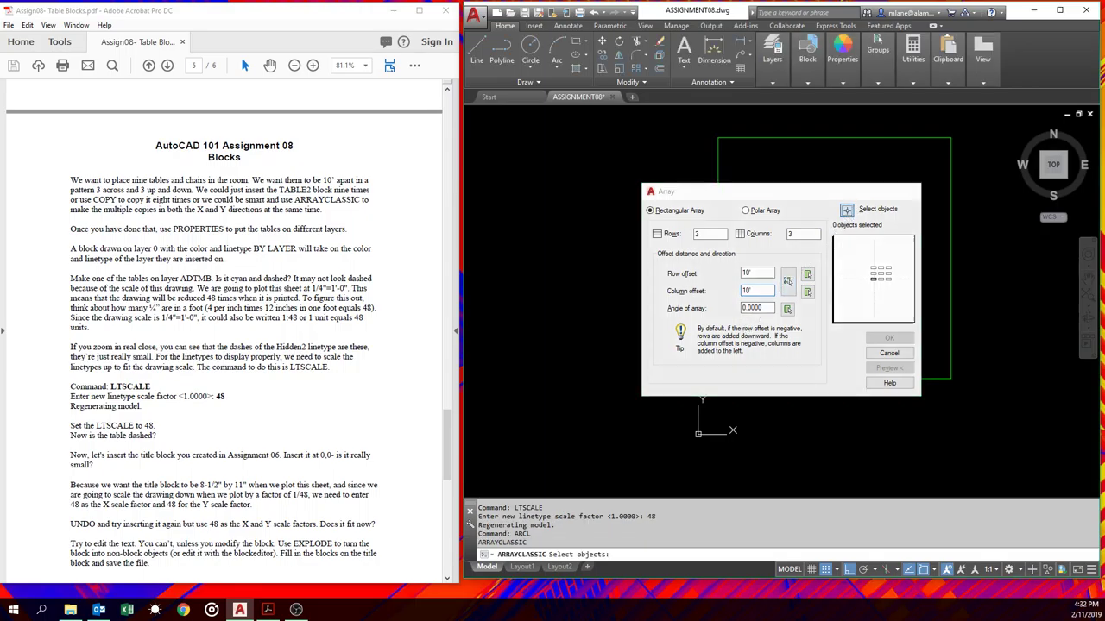
pyautogui.click(755, 336)
pyautogui.press('Return')
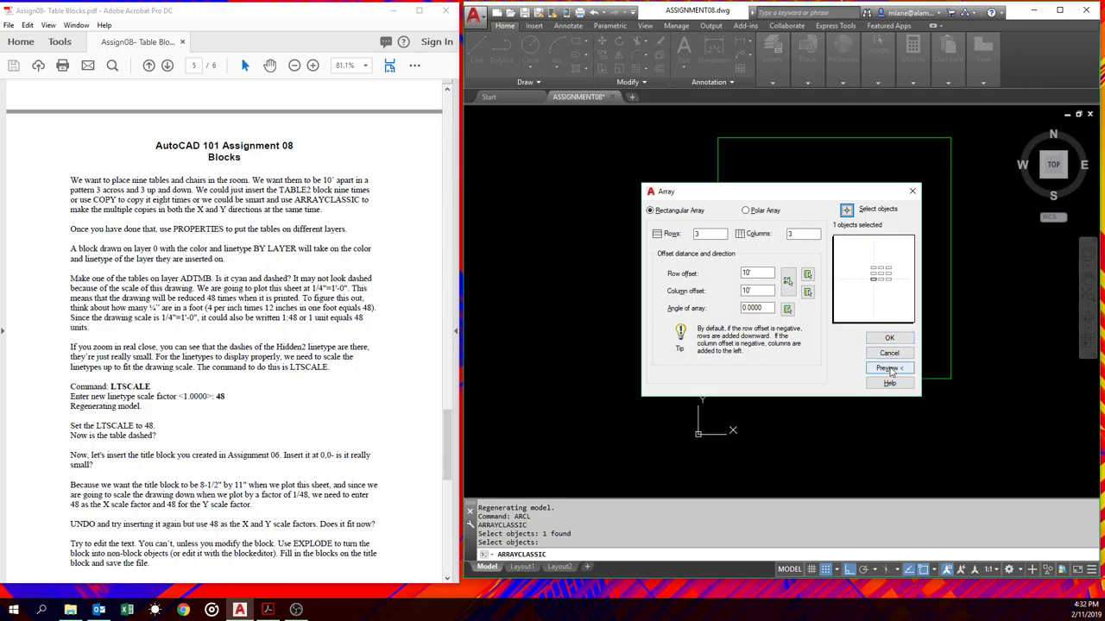
pyautogui.click(873, 369)
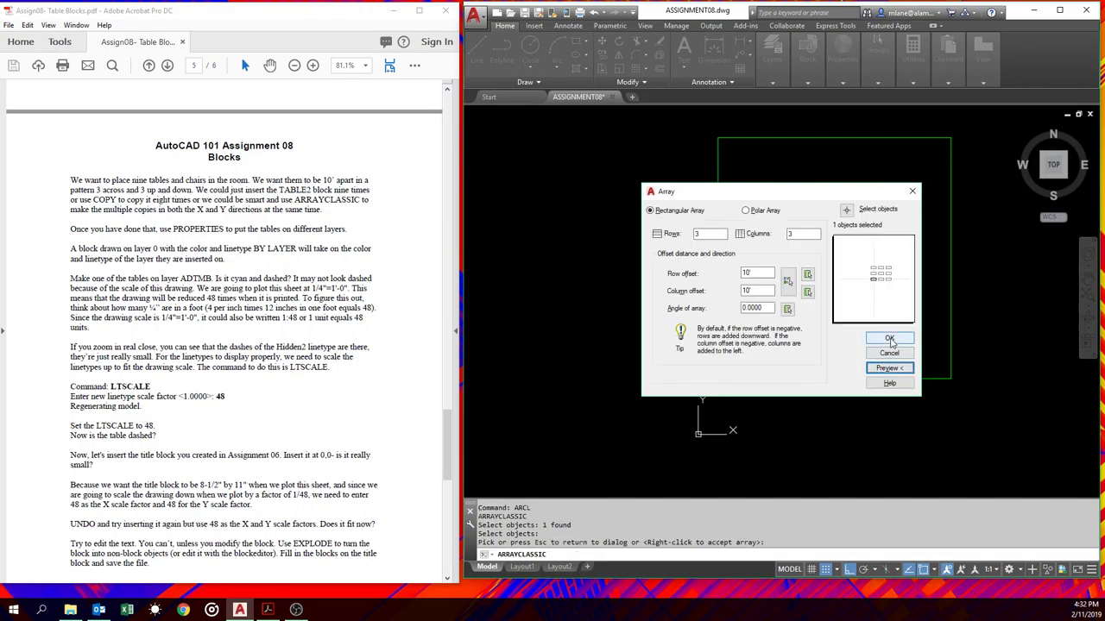
pyautogui.click(890, 340)
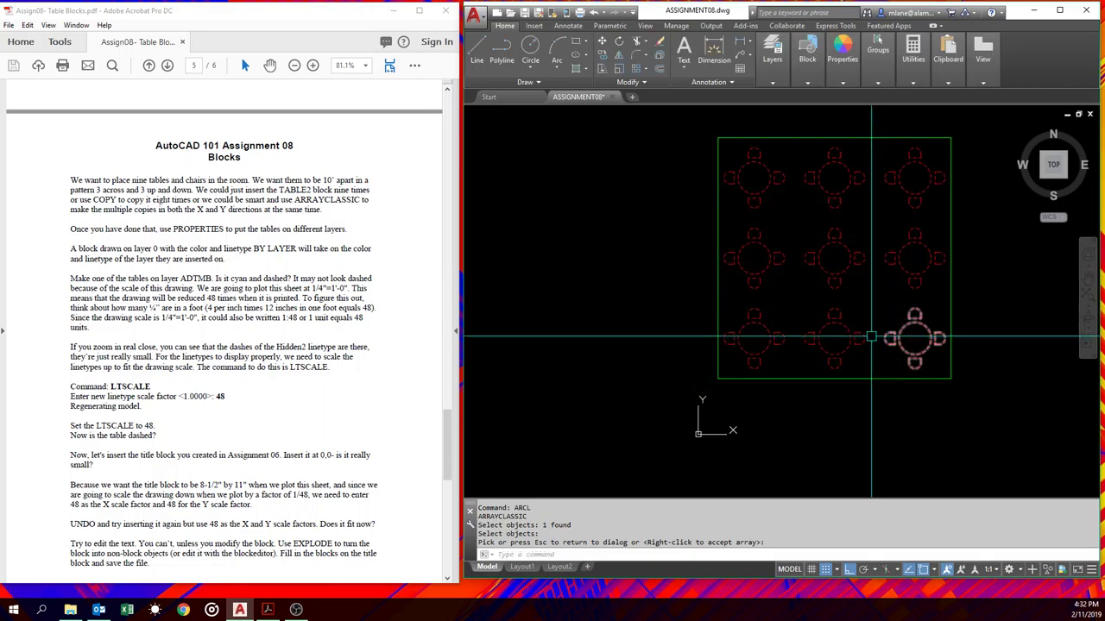
pyautogui.rightClick(921, 344)
pyautogui.click(920, 345)
pyautogui.click(804, 101)
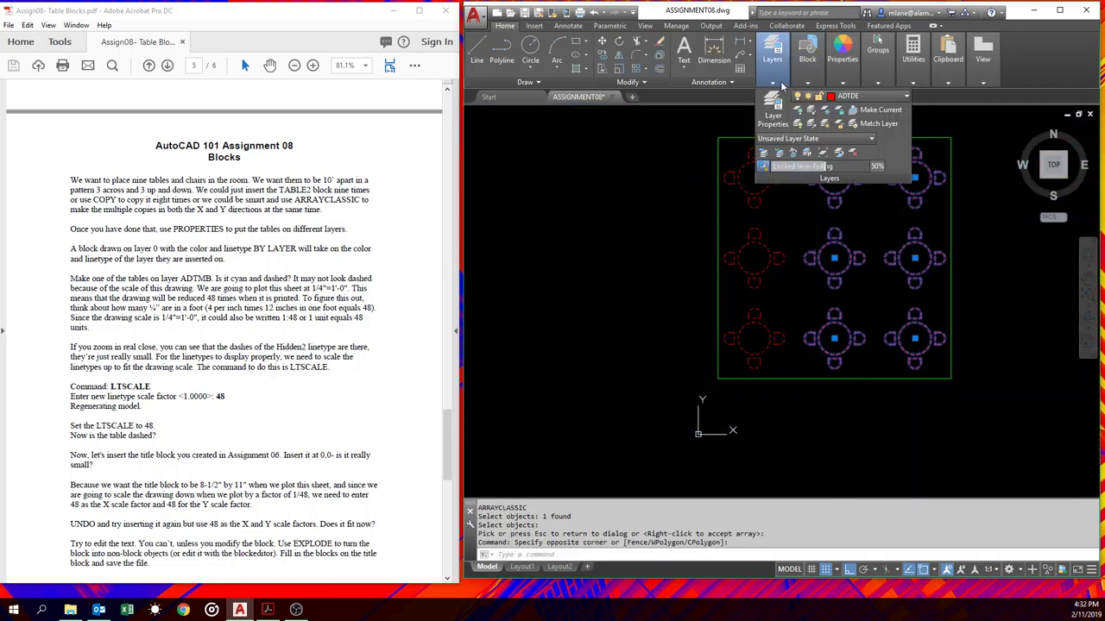
pyautogui.click(807, 97)
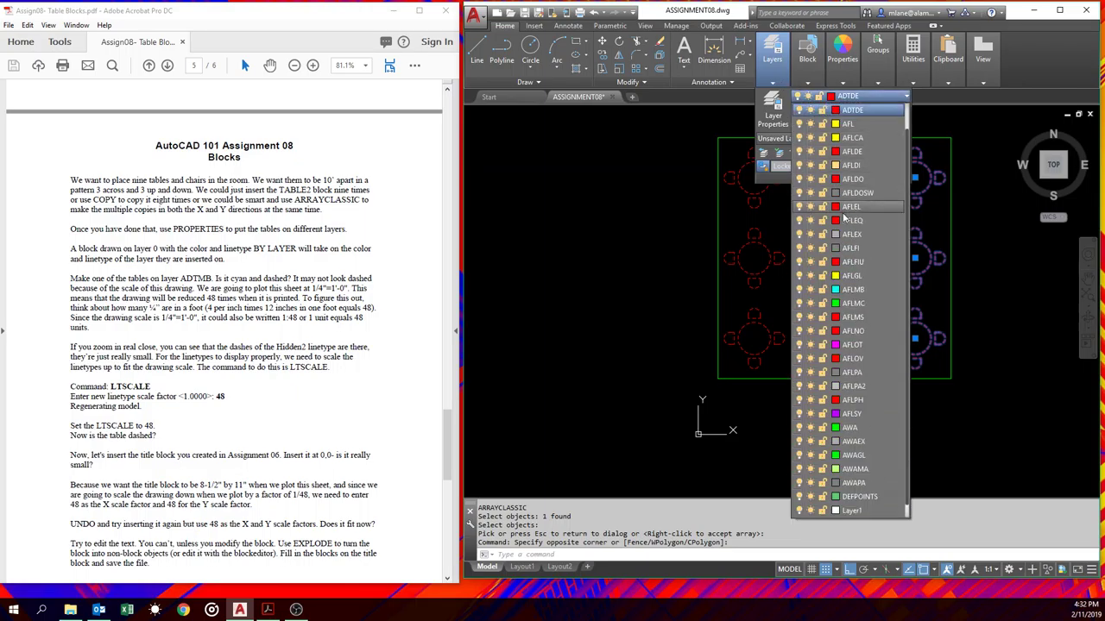
pyautogui.click(835, 276)
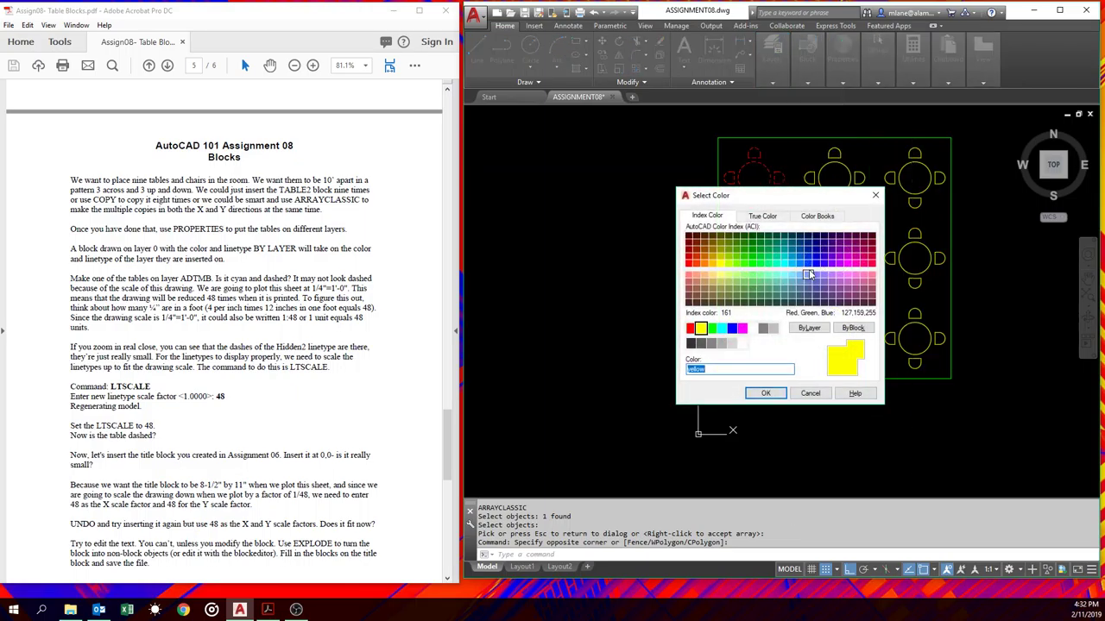
pyautogui.click(877, 193)
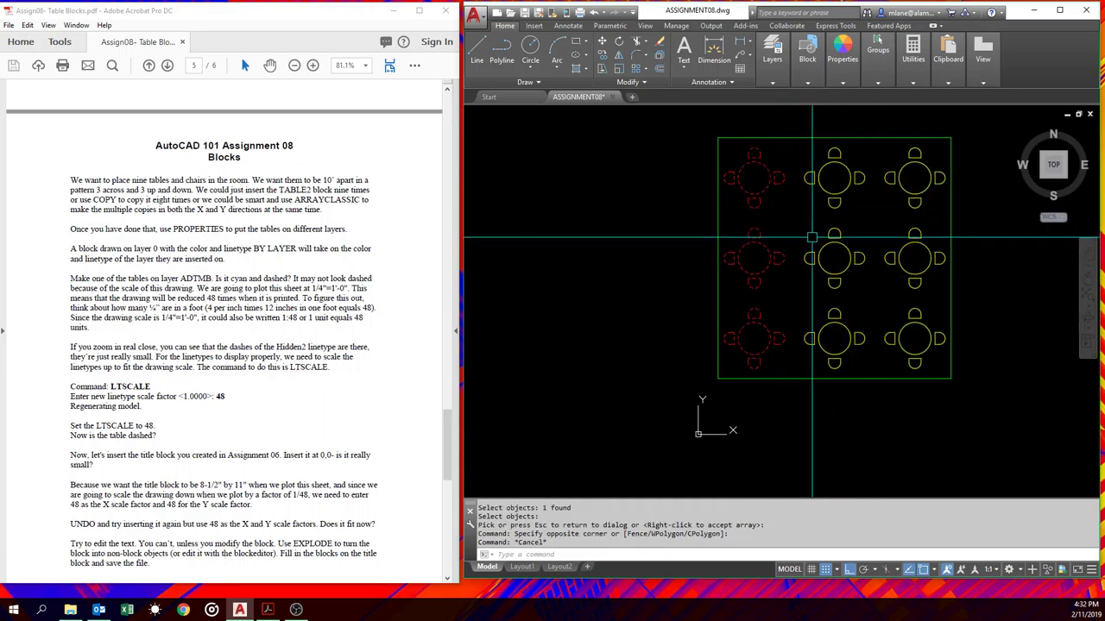
pyautogui.scroll(-6, 776, 251)
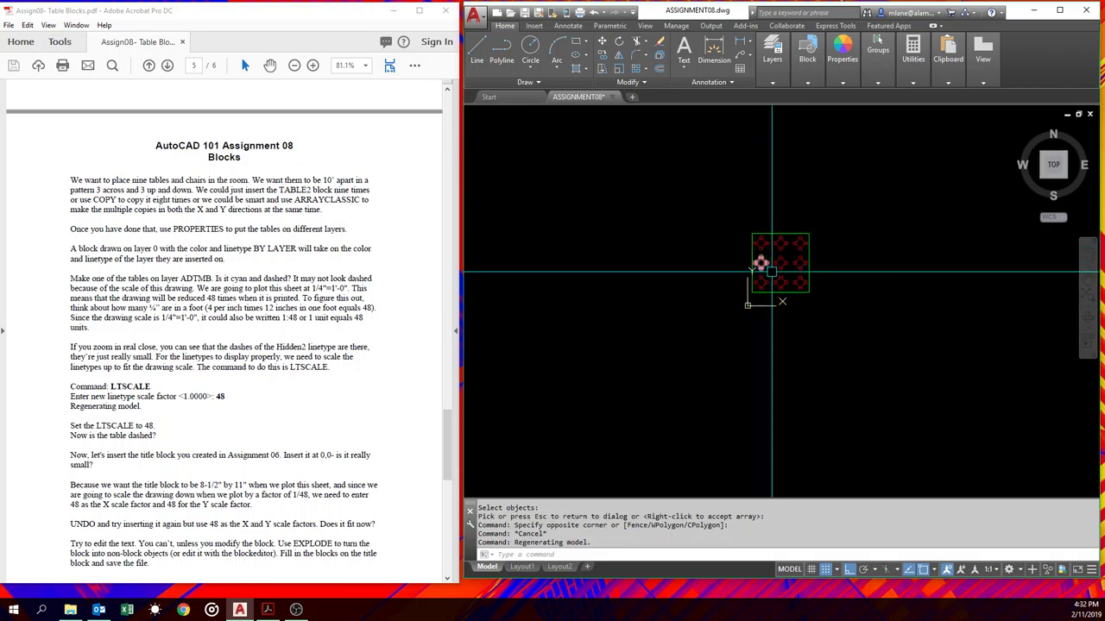
pyautogui.scroll(4, 635, 293)
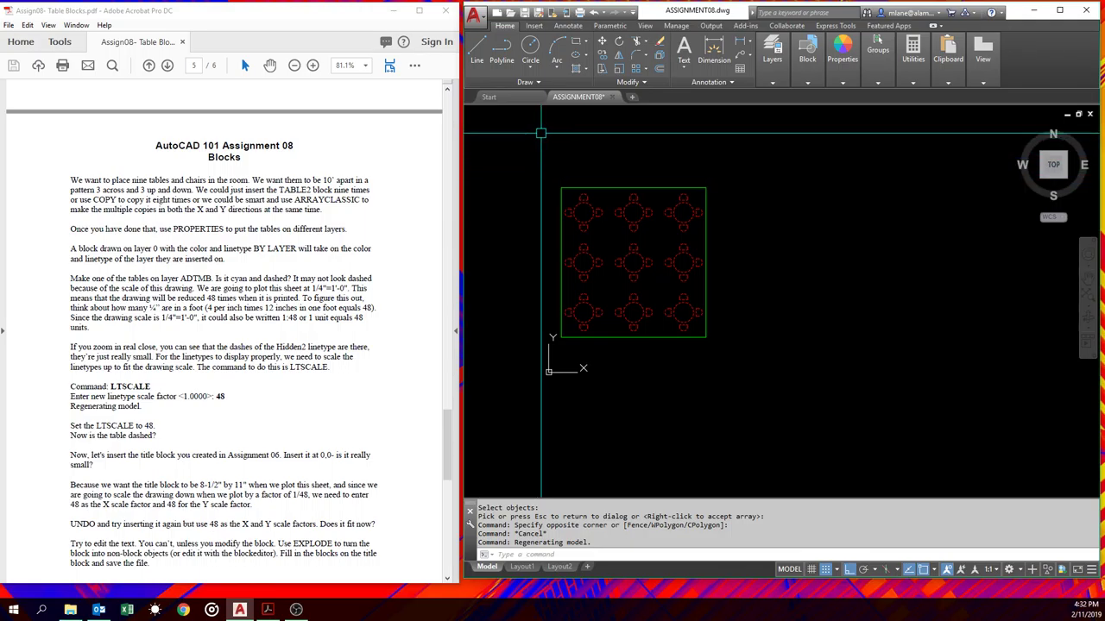
# - Insert assignment 04.dwg from the Assignment 04 material folder as a block
pyautogui.write('i')
pyautogui.press('Return')
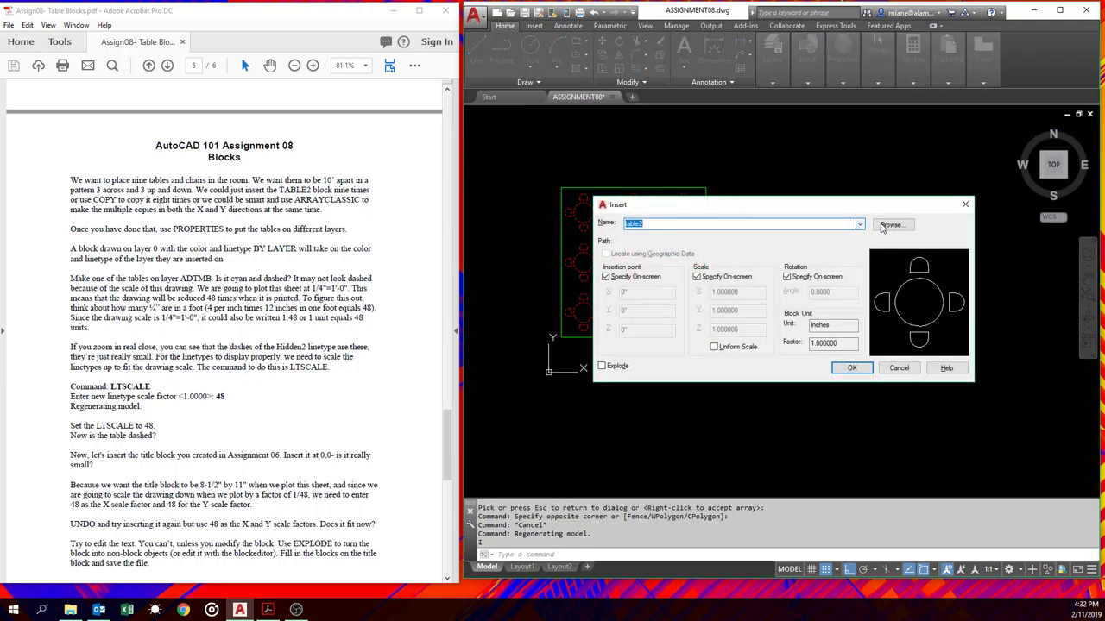
pyautogui.click(884, 226)
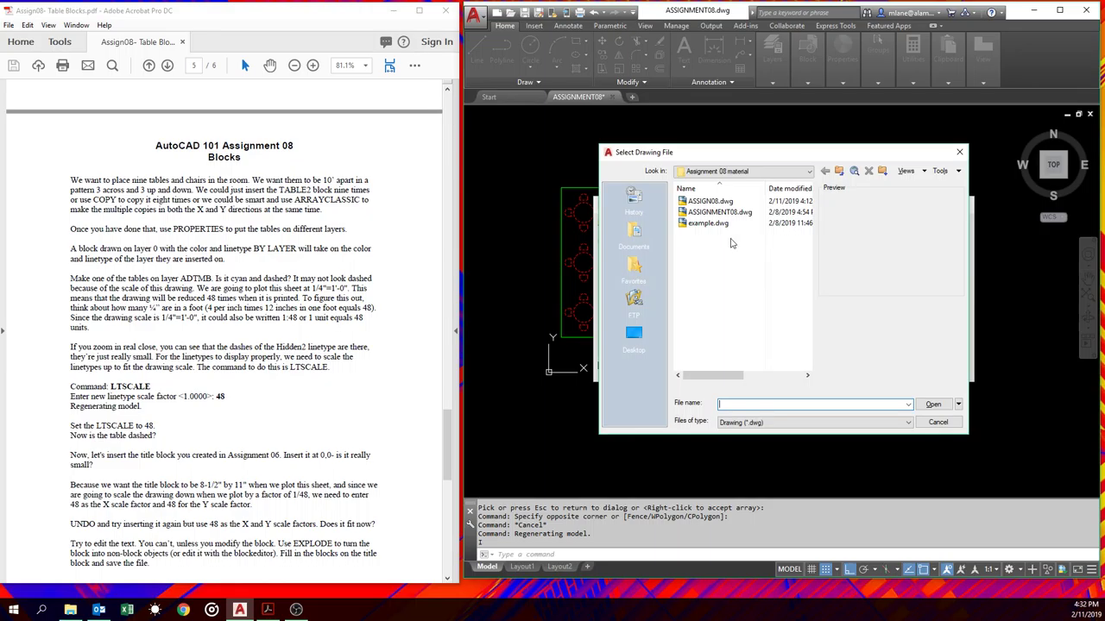
pyautogui.click(838, 171)
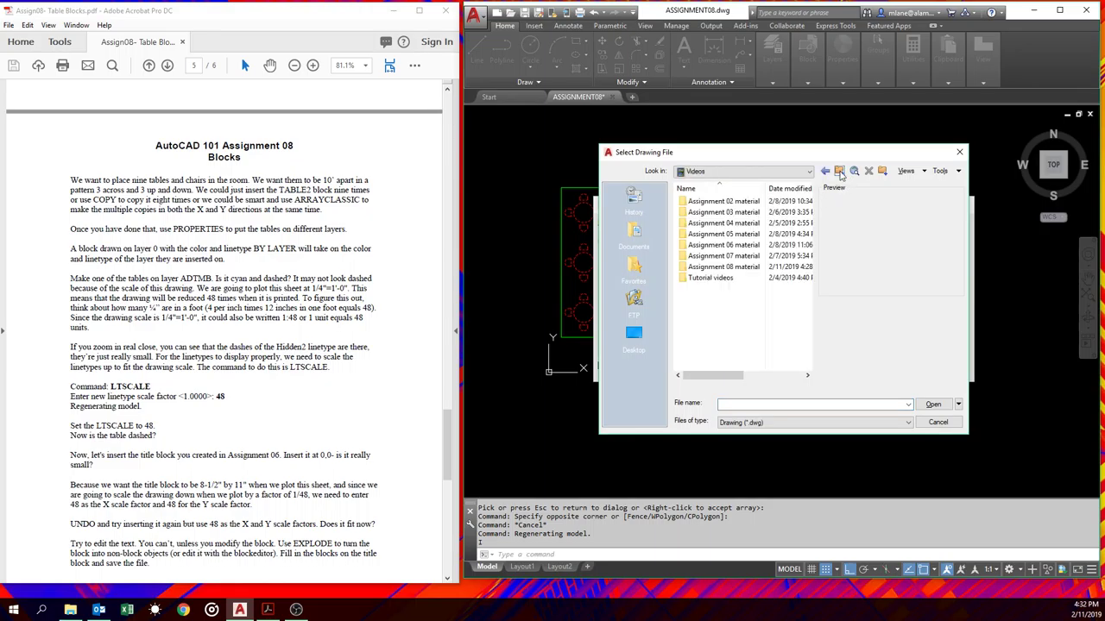
pyautogui.doubleClick(725, 201)
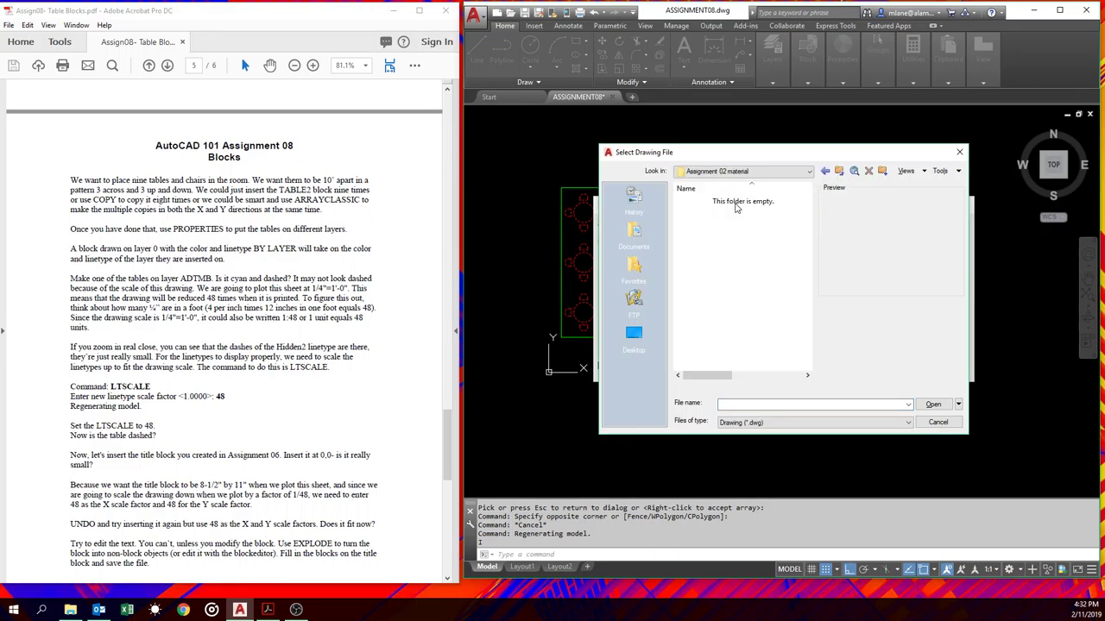
pyautogui.click(838, 171)
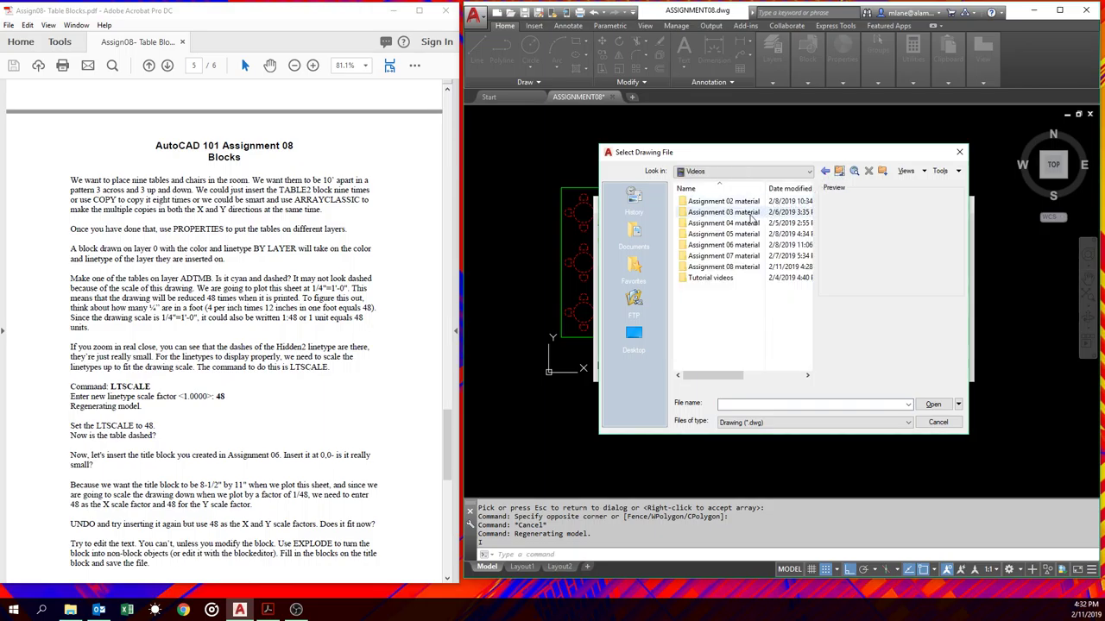
pyautogui.doubleClick(748, 214)
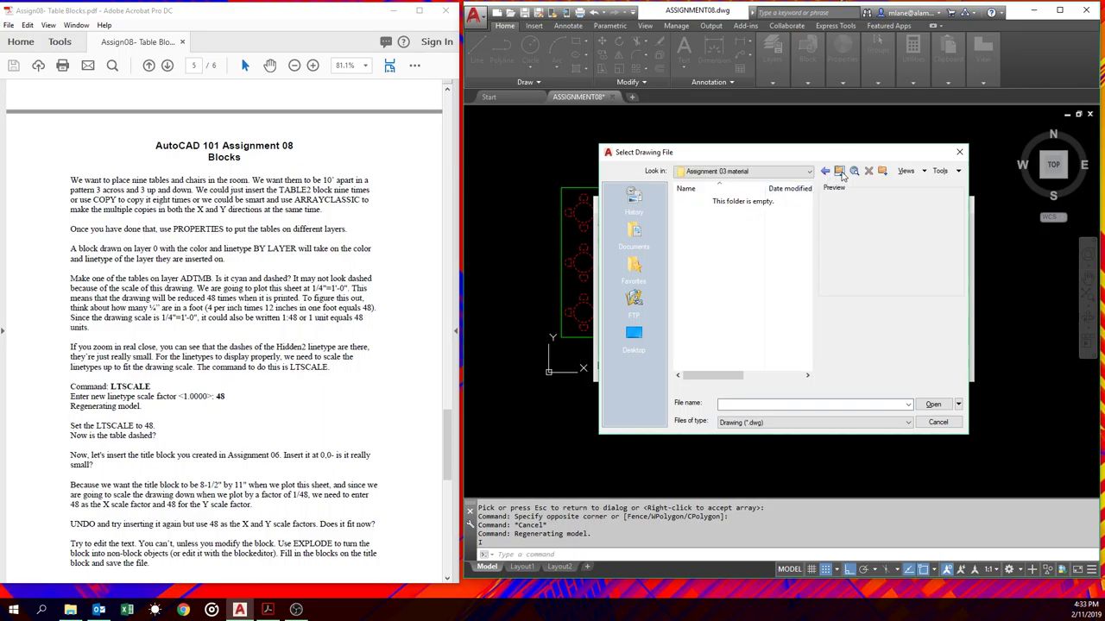
pyautogui.click(838, 172)
pyautogui.doubleClick(725, 223)
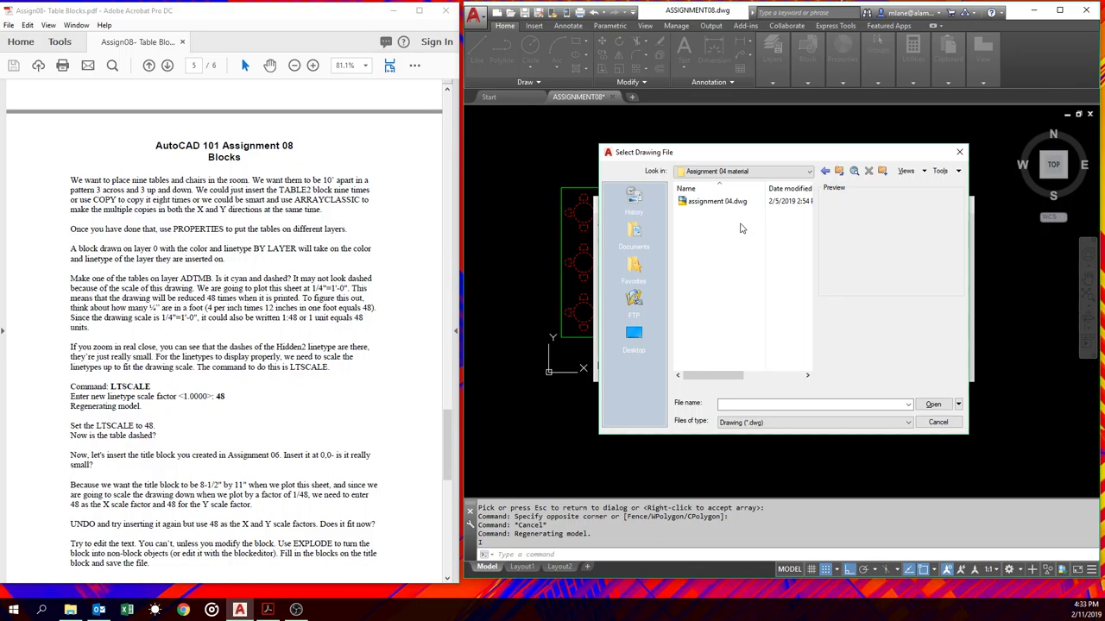
pyautogui.click(735, 204)
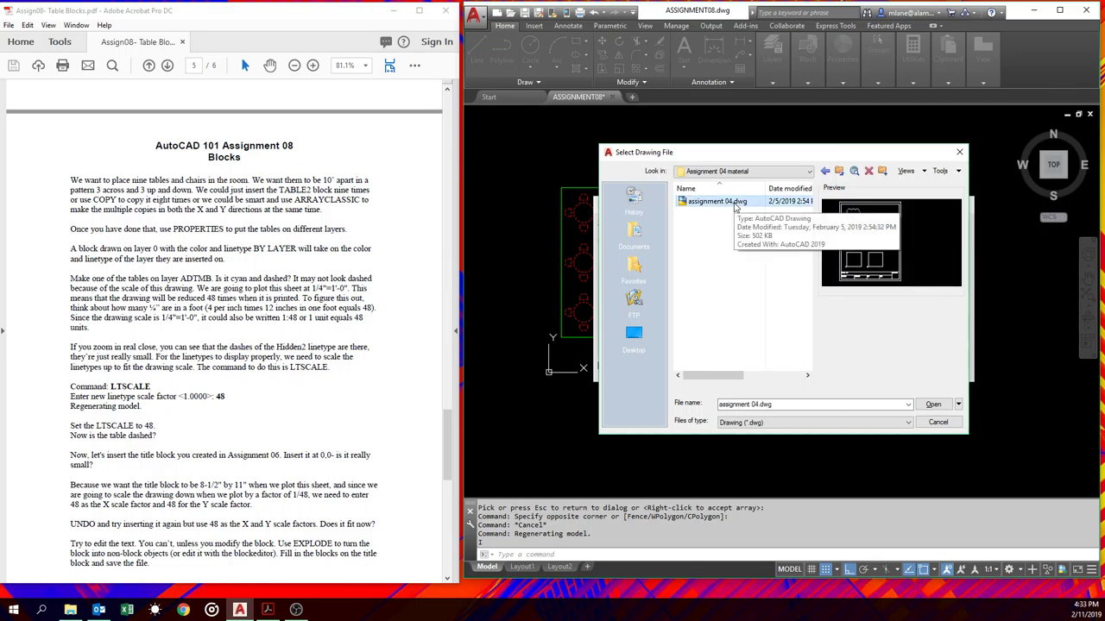
pyautogui.click(931, 408)
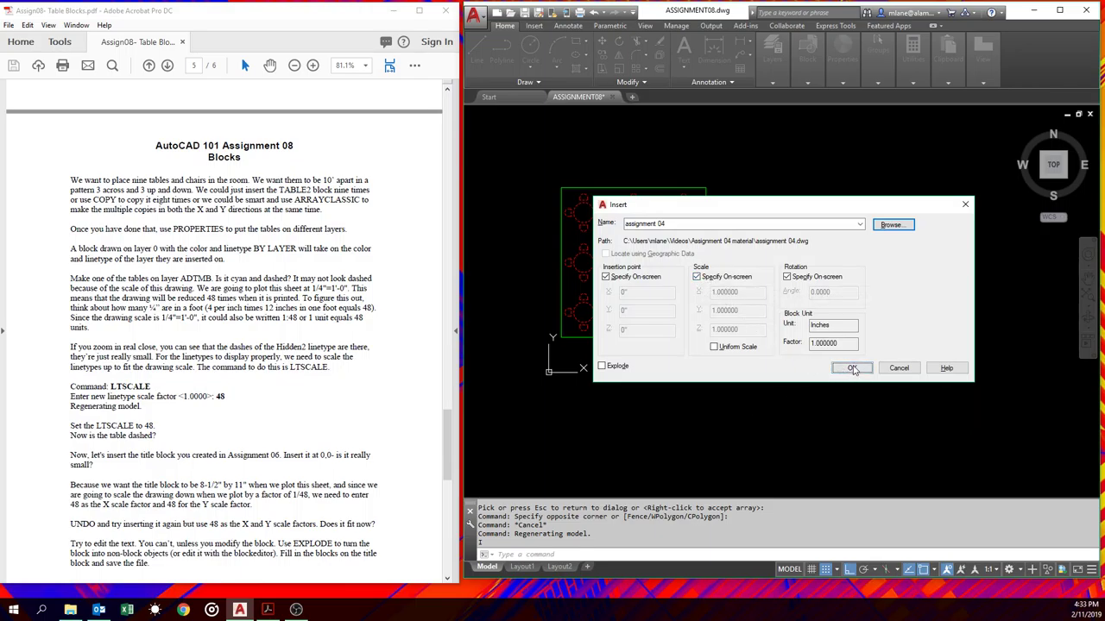
pyautogui.click(852, 368)
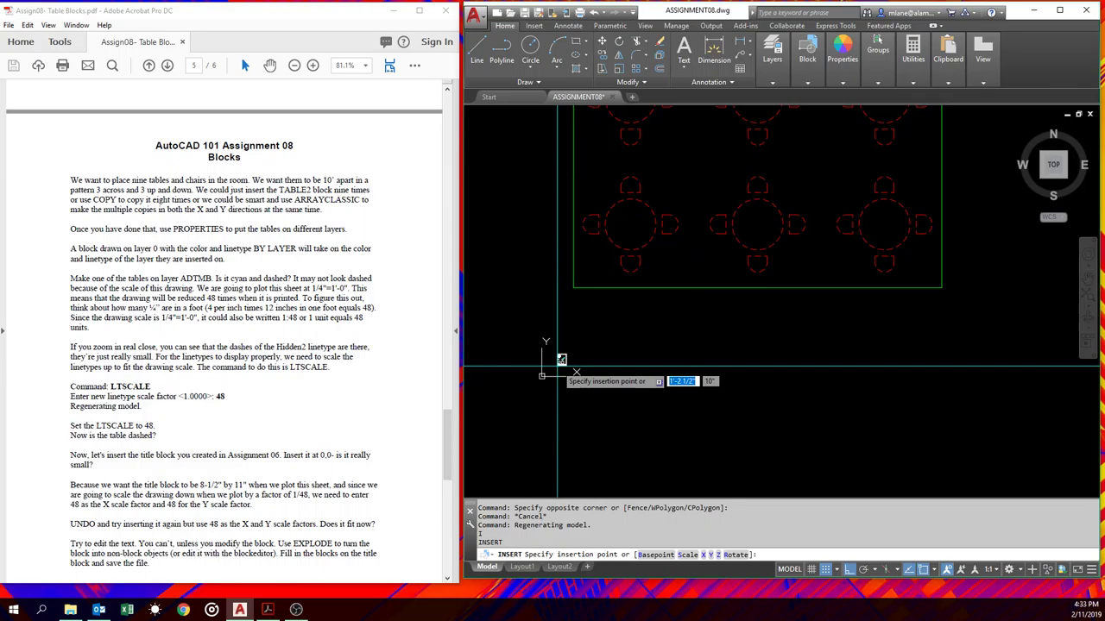
# - Place the assignment 04 title block at 0,0 with X scale 48 and default rotation
pyautogui.scroll(-4, 557, 365)
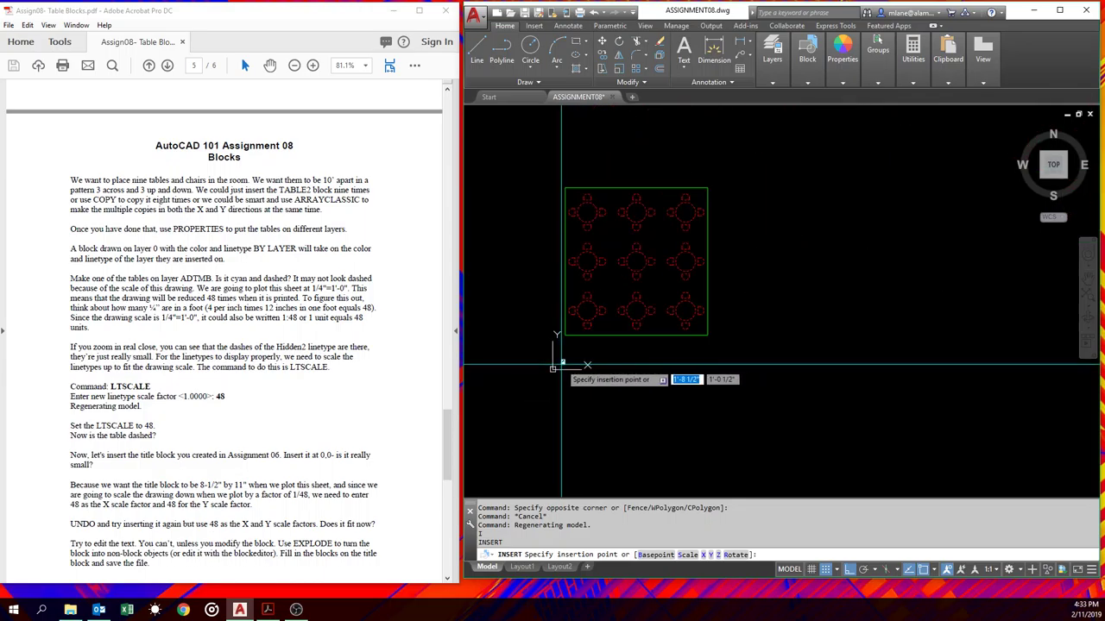
pyautogui.write('0,0')
pyautogui.press('Return')
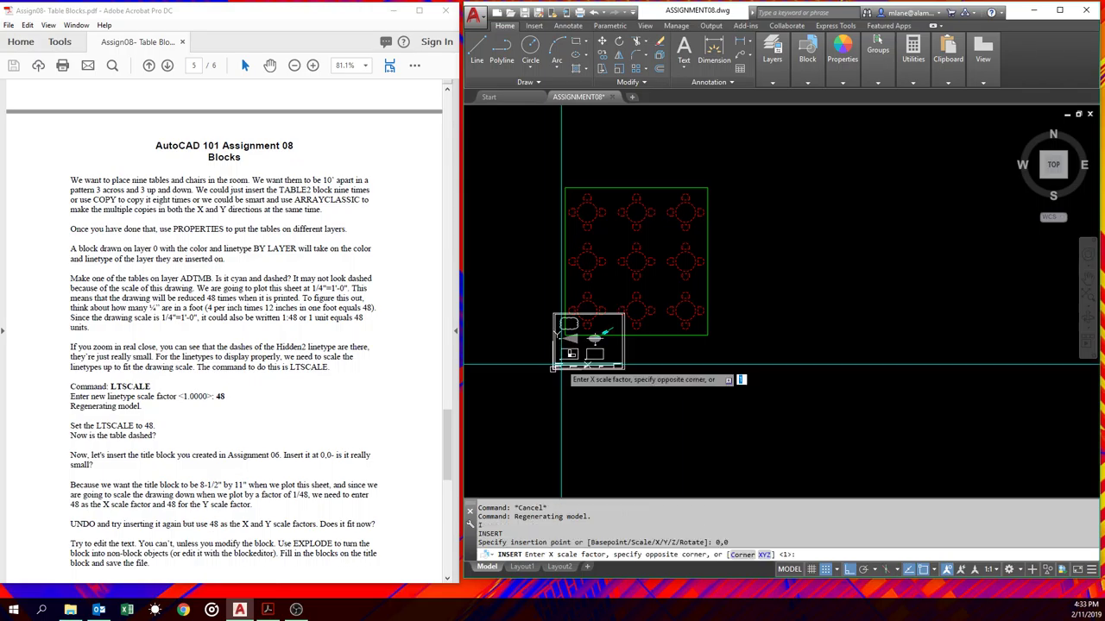
pyautogui.write('48')
pyautogui.press('Return')
pyautogui.press('Return')
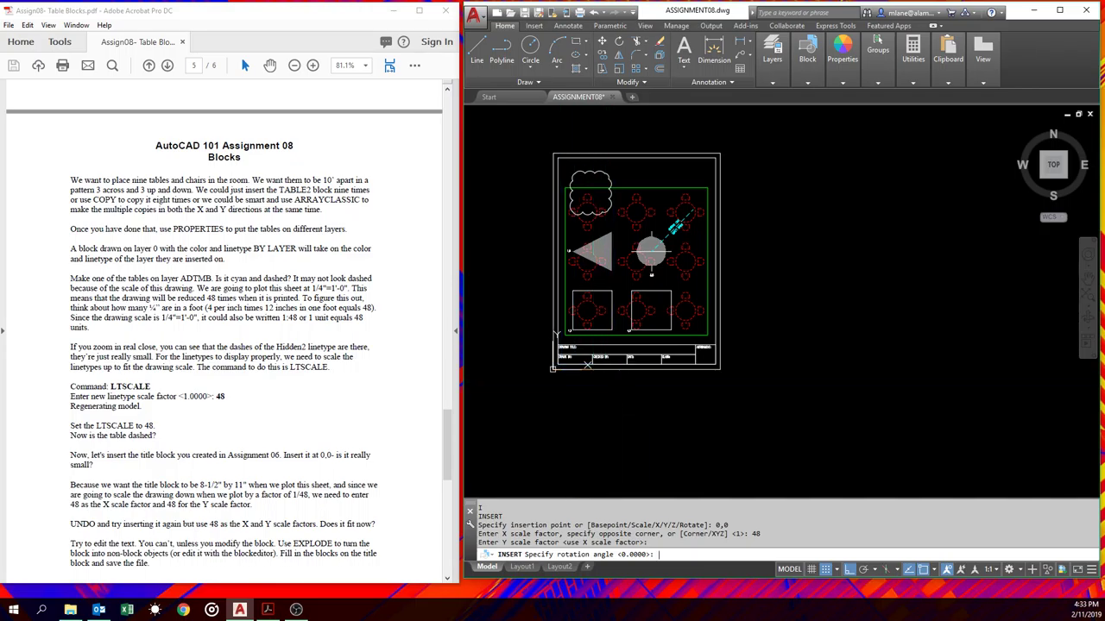
pyautogui.press('Return')
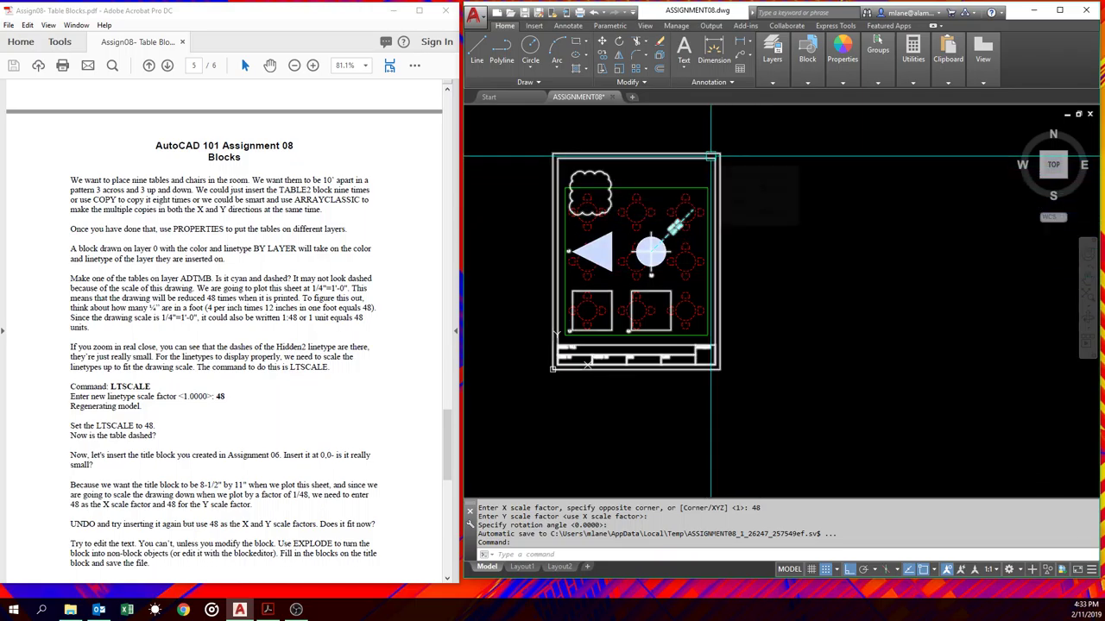
pyautogui.click(710, 158)
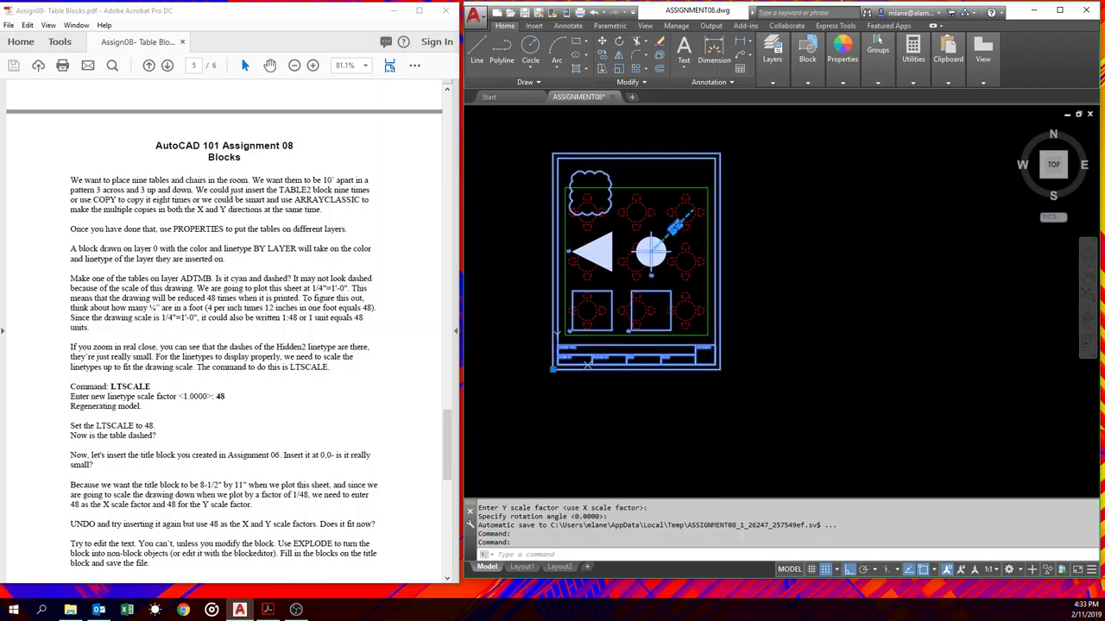
# - Erase the 17 sample shapes in the assignment 04 block definition and save the block
pyautogui.doubleClick(712, 160)
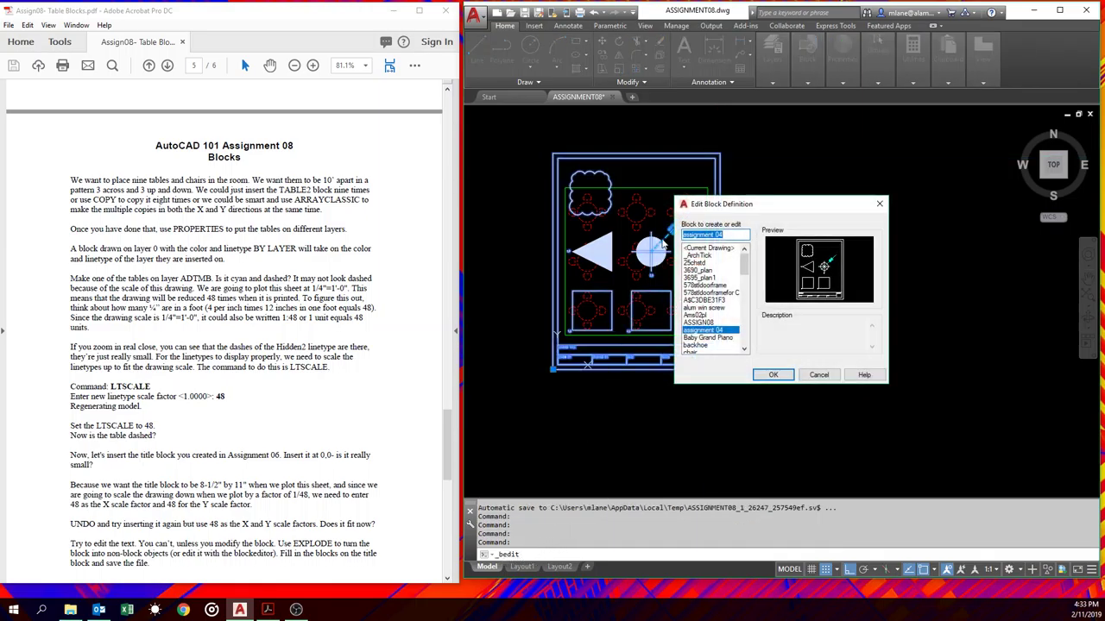
pyautogui.click(773, 375)
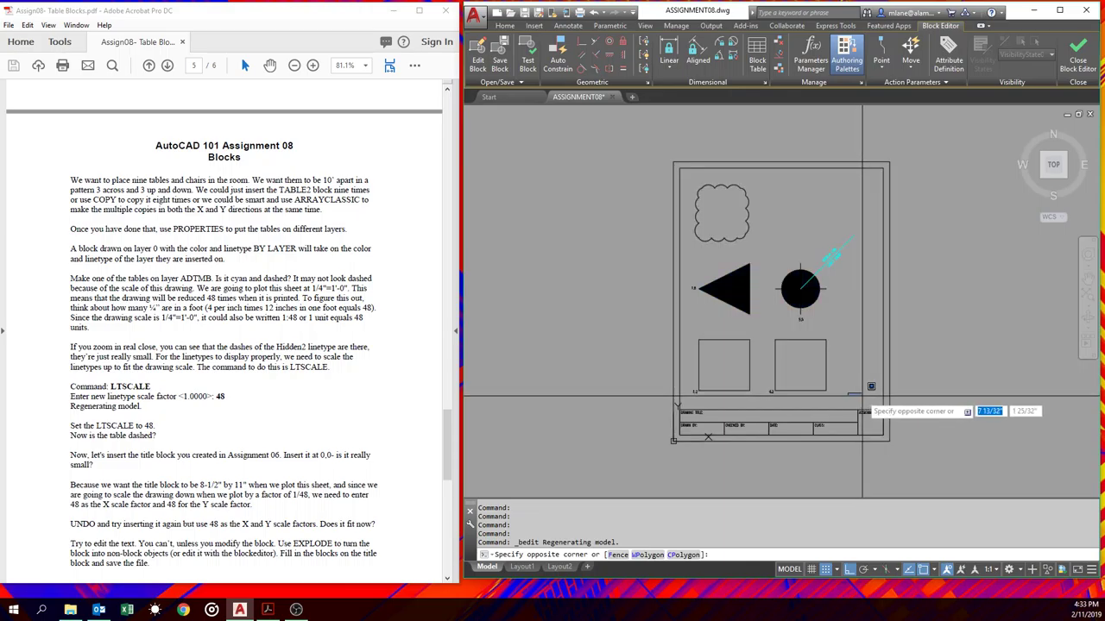
pyautogui.click(865, 399)
pyautogui.click(688, 175)
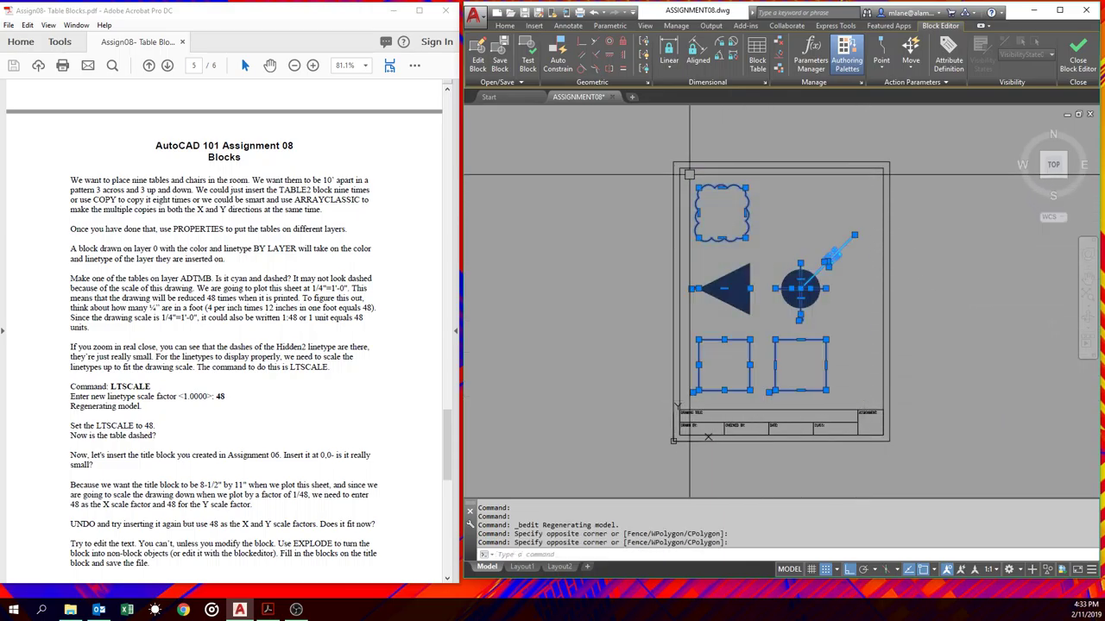
pyautogui.press('Delete')
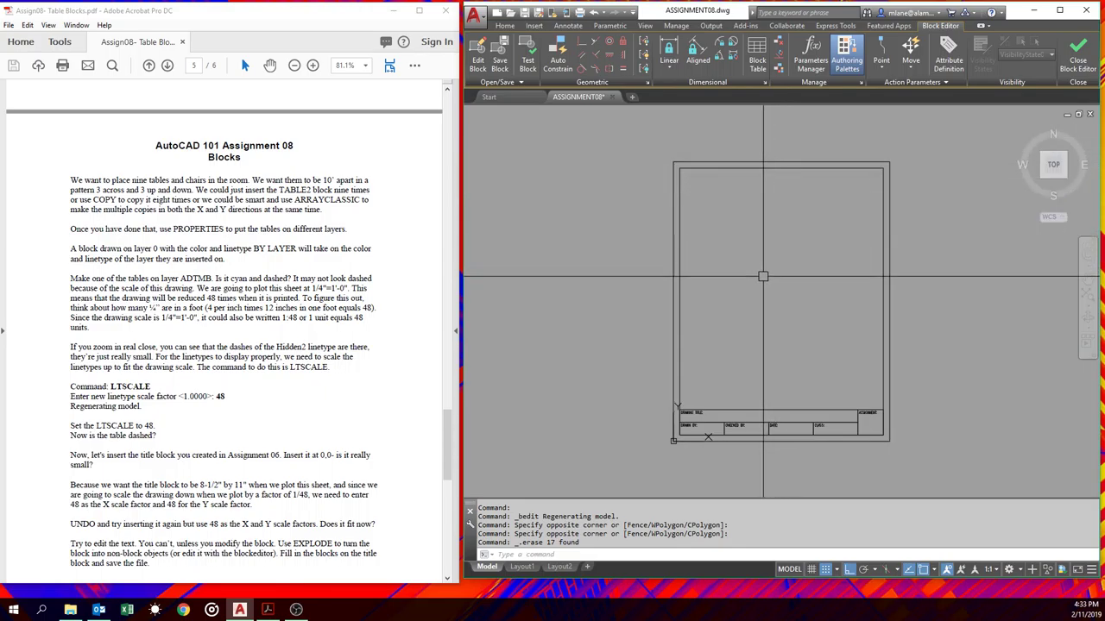
pyautogui.press('Return')
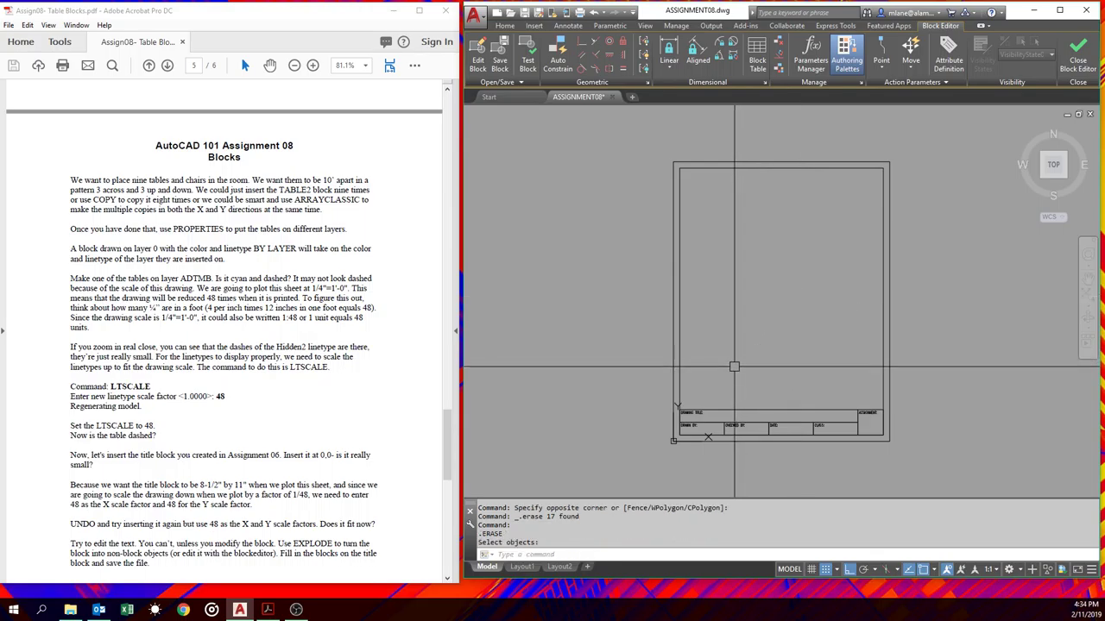
pyautogui.hotkey('ctrl', 's')
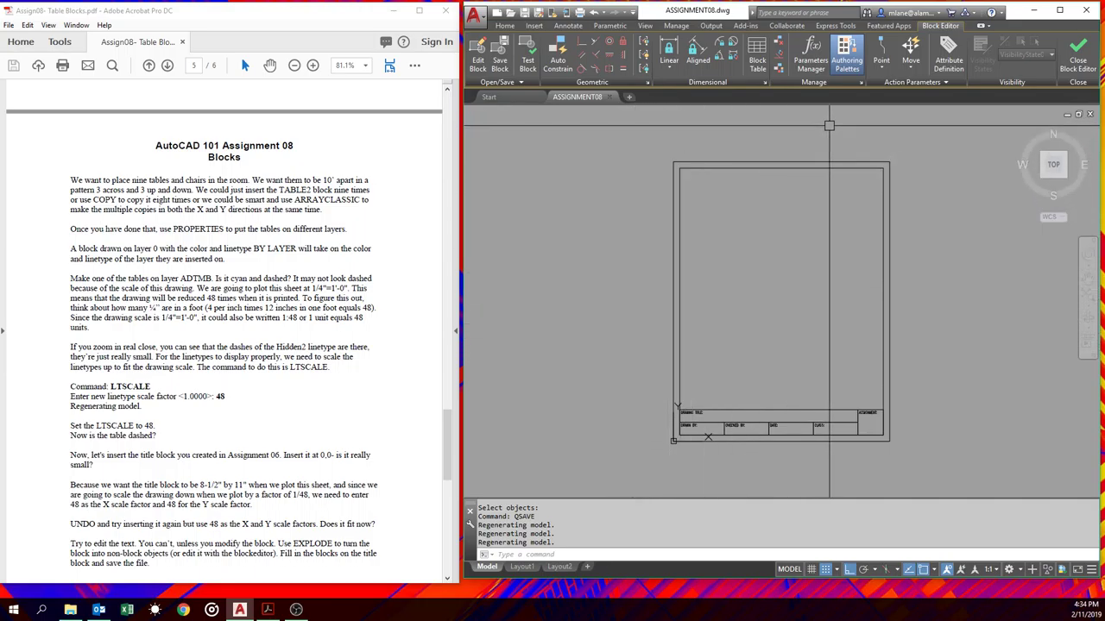
pyautogui.click(1079, 62)
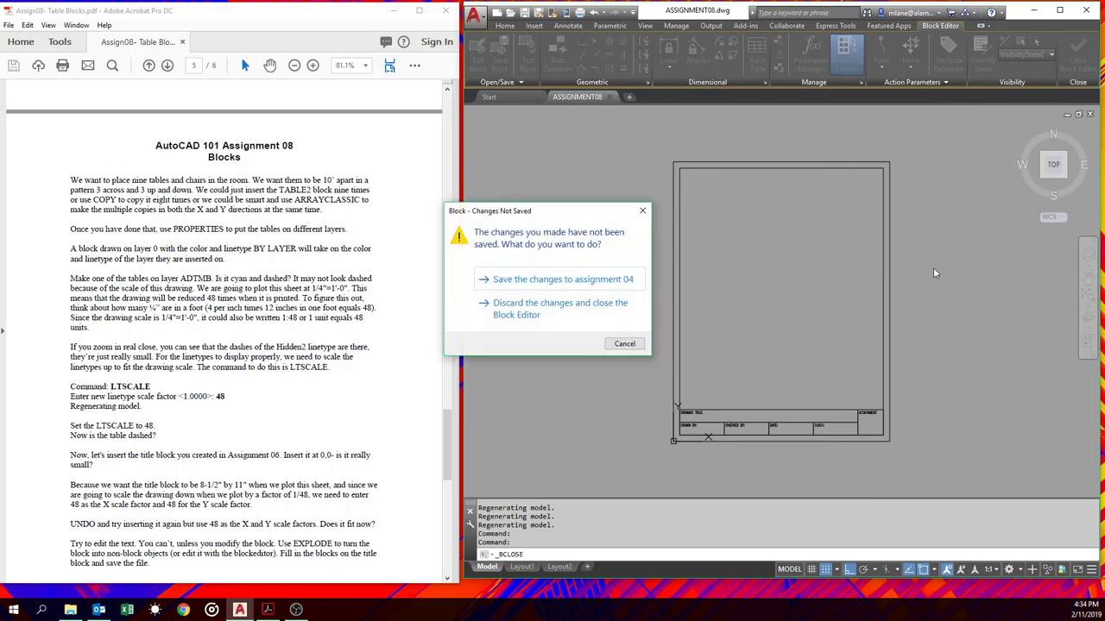
pyautogui.click(551, 279)
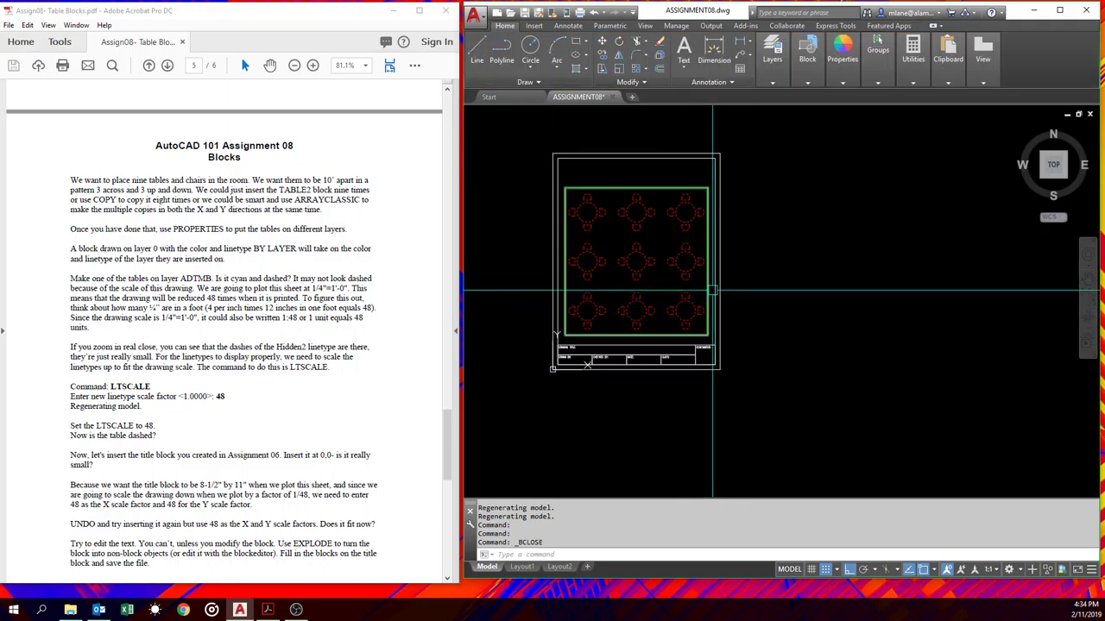
pyautogui.write('re')
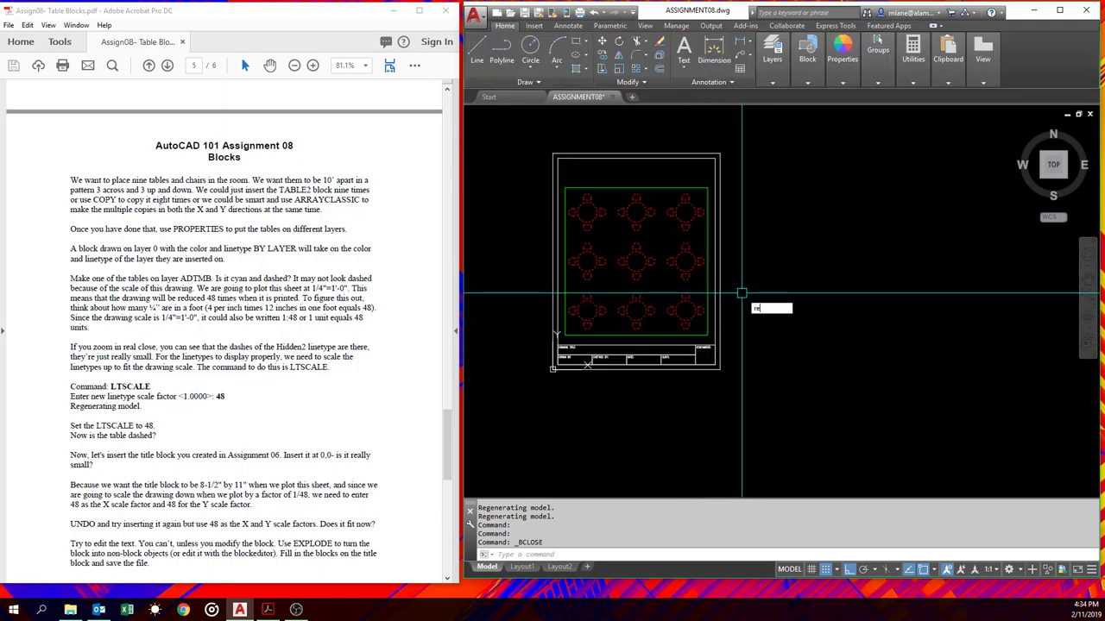
pyautogui.write('name')
pyautogui.press('Return')
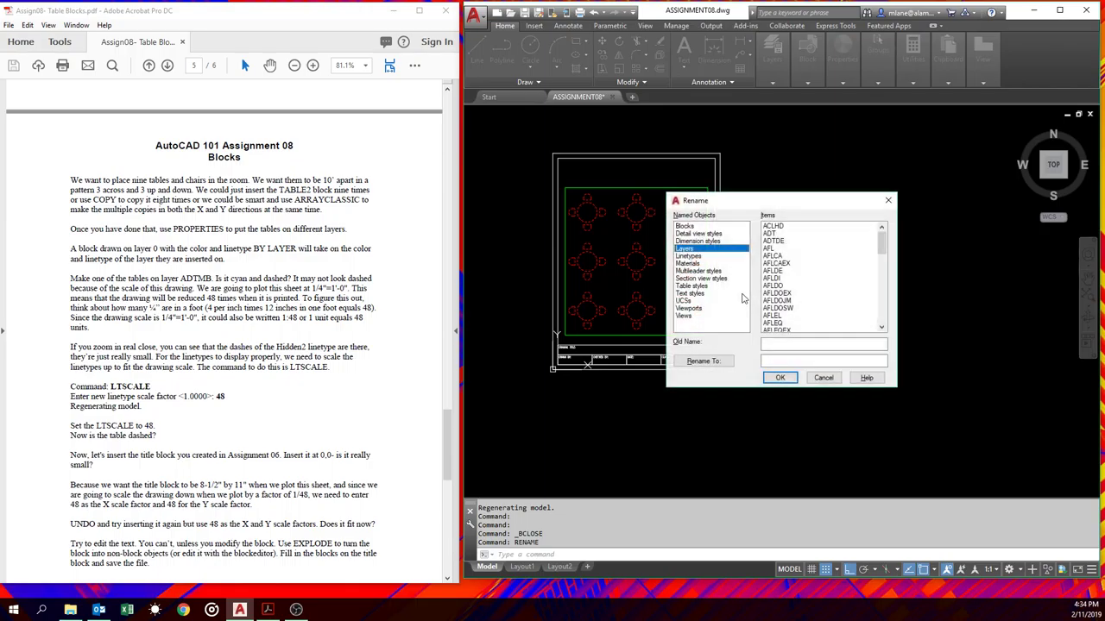
pyautogui.click(689, 226)
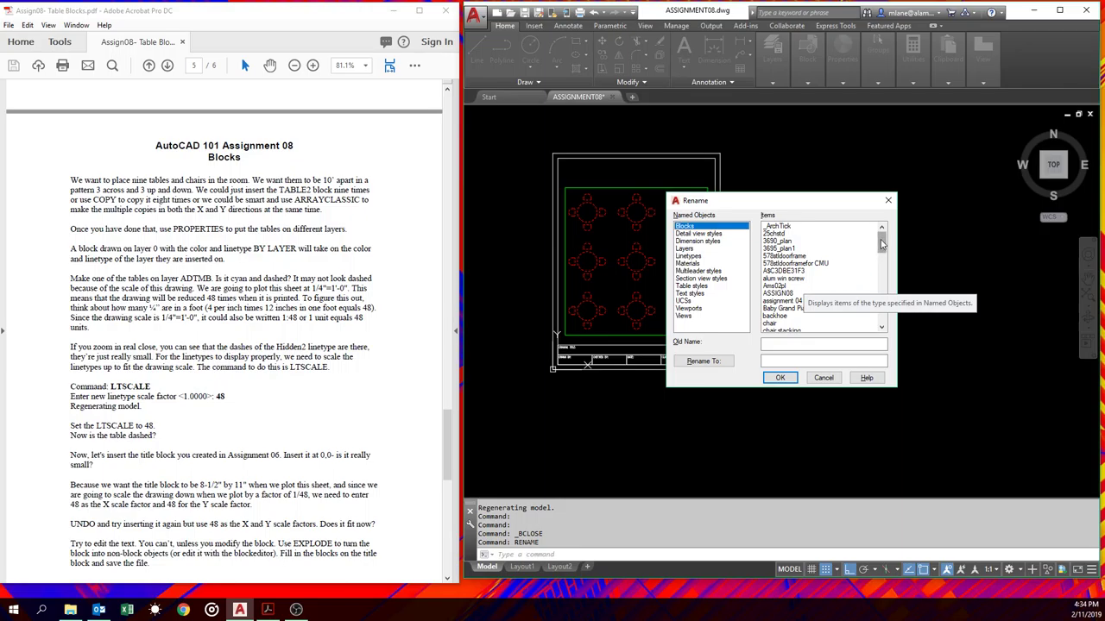
pyautogui.moveTo(881, 245); pyautogui.dragTo(878, 316)
pyautogui.scroll(15, 854, 263)
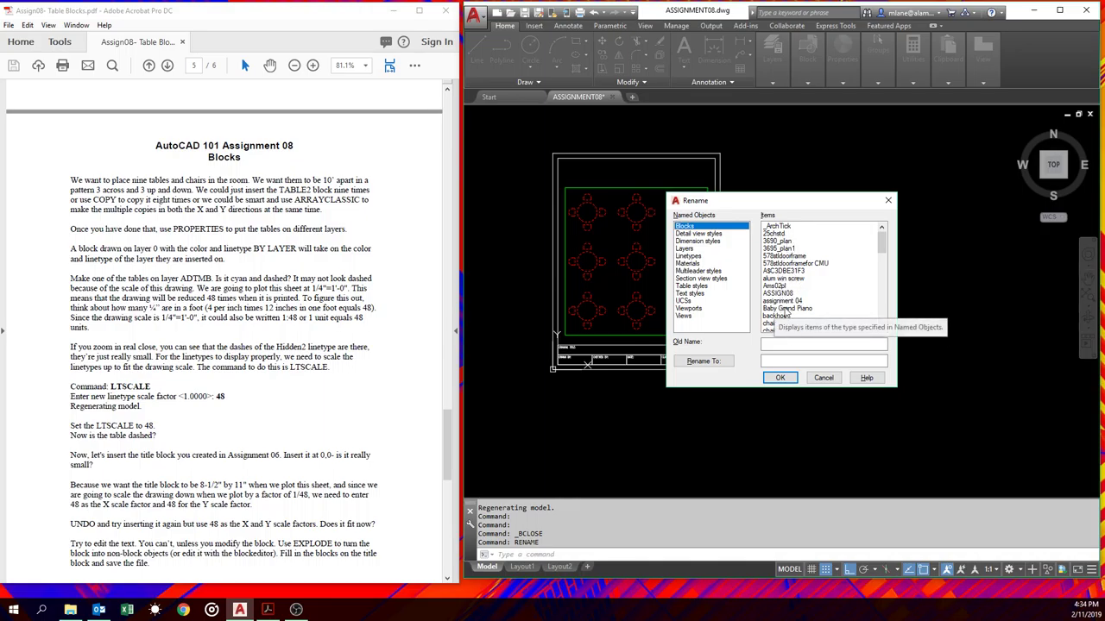
pyautogui.click(786, 308)
pyautogui.click(780, 377)
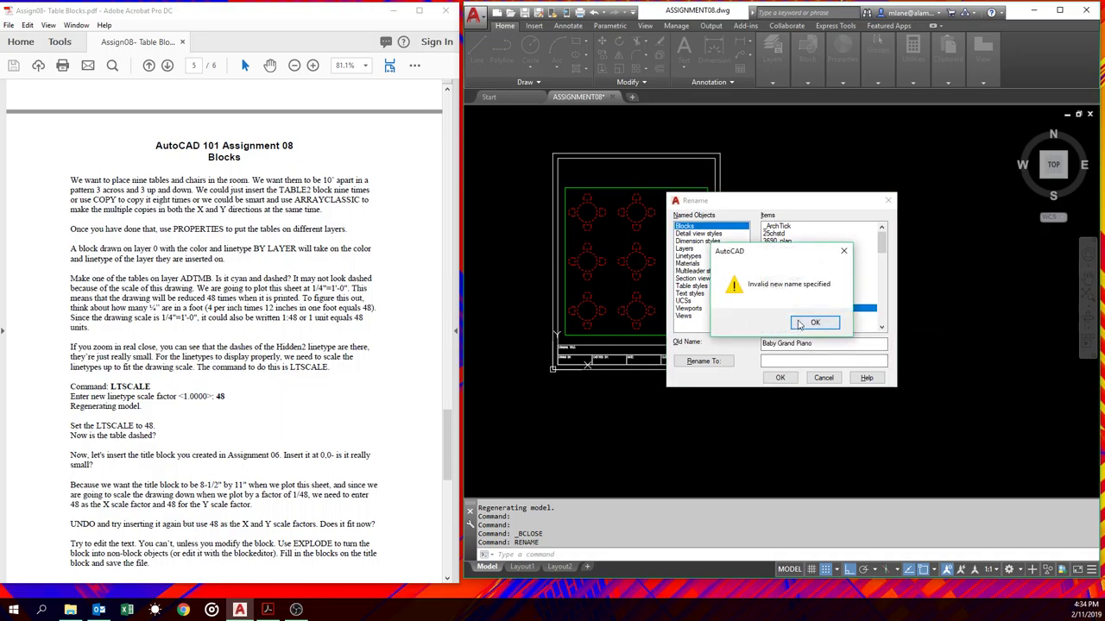
pyautogui.click(800, 324)
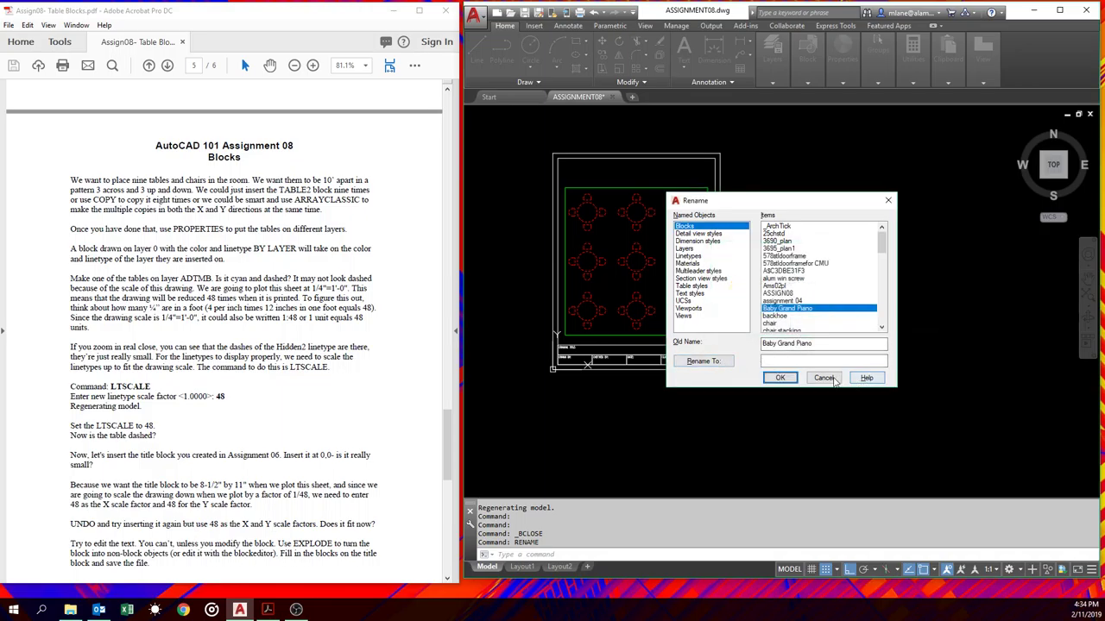
pyautogui.click(824, 378)
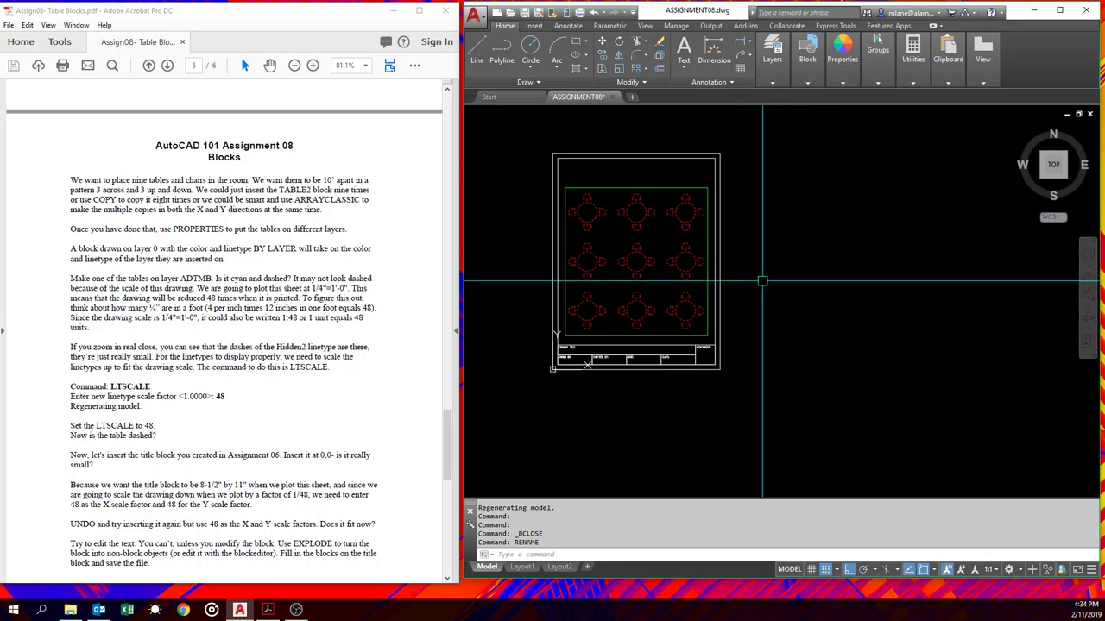
pyautogui.write('i')
pyautogui.press('Return')
pyautogui.click(859, 225)
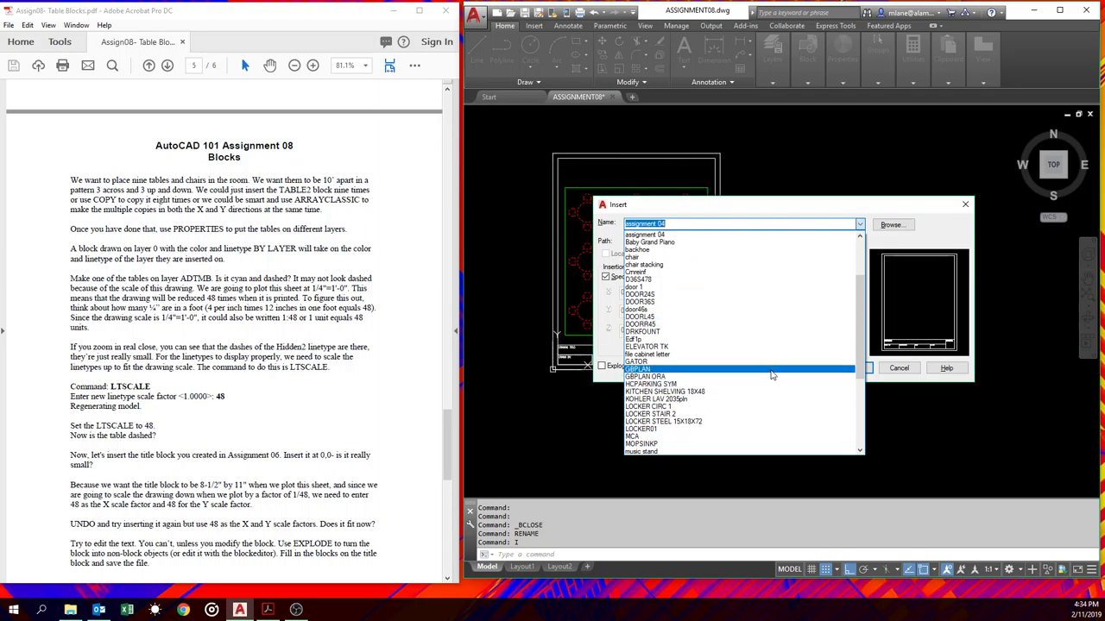
pyautogui.scroll(-4, 772, 376)
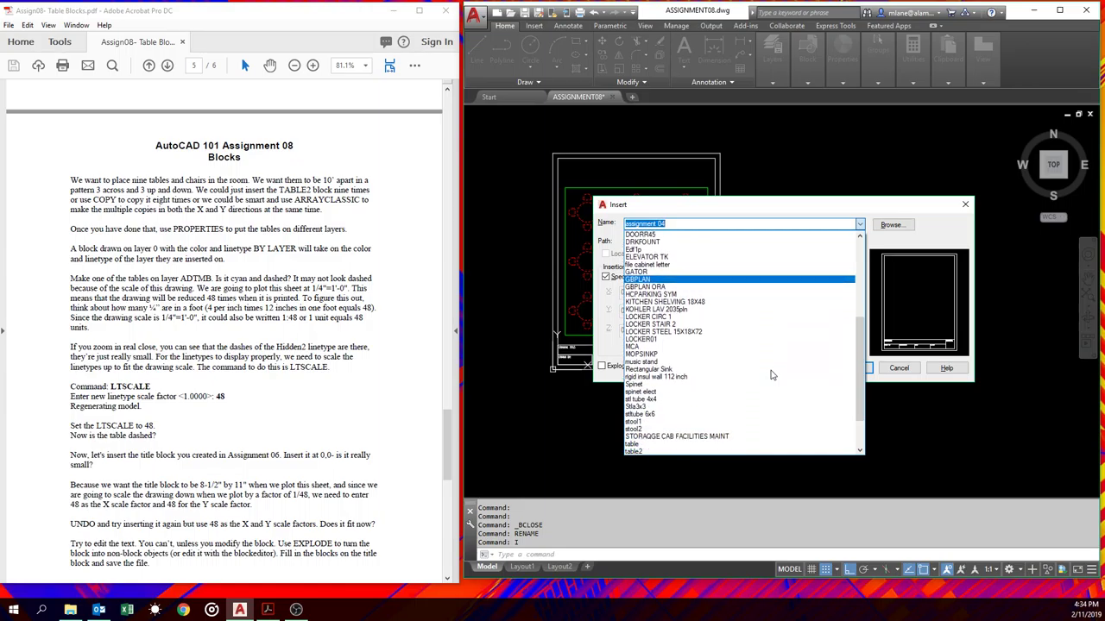
pyautogui.scroll(-2, 772, 376)
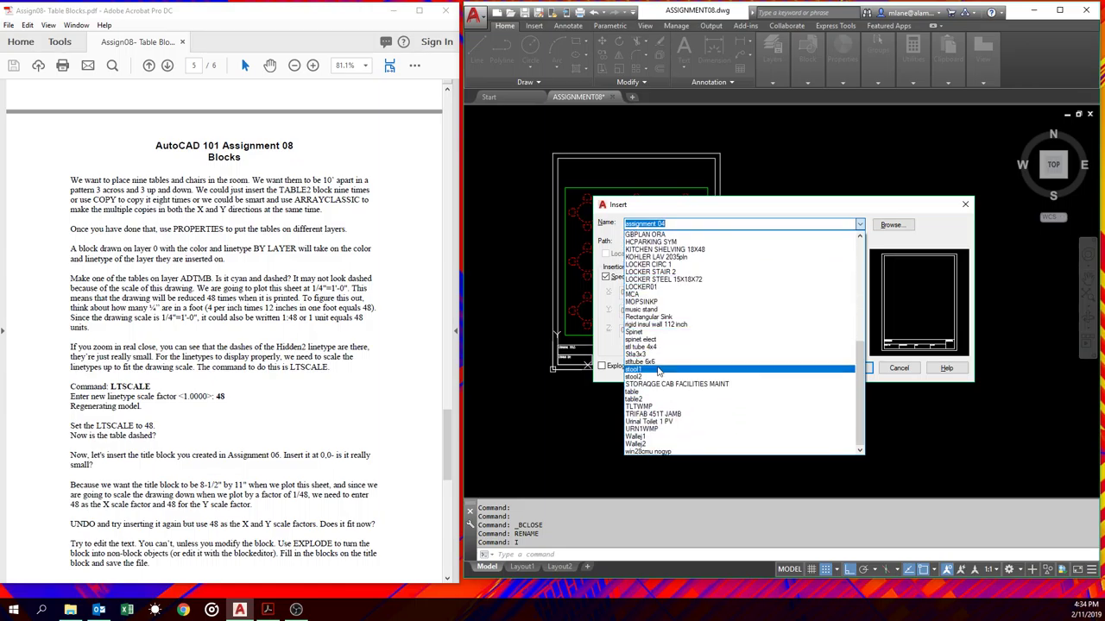
pyautogui.click(643, 332)
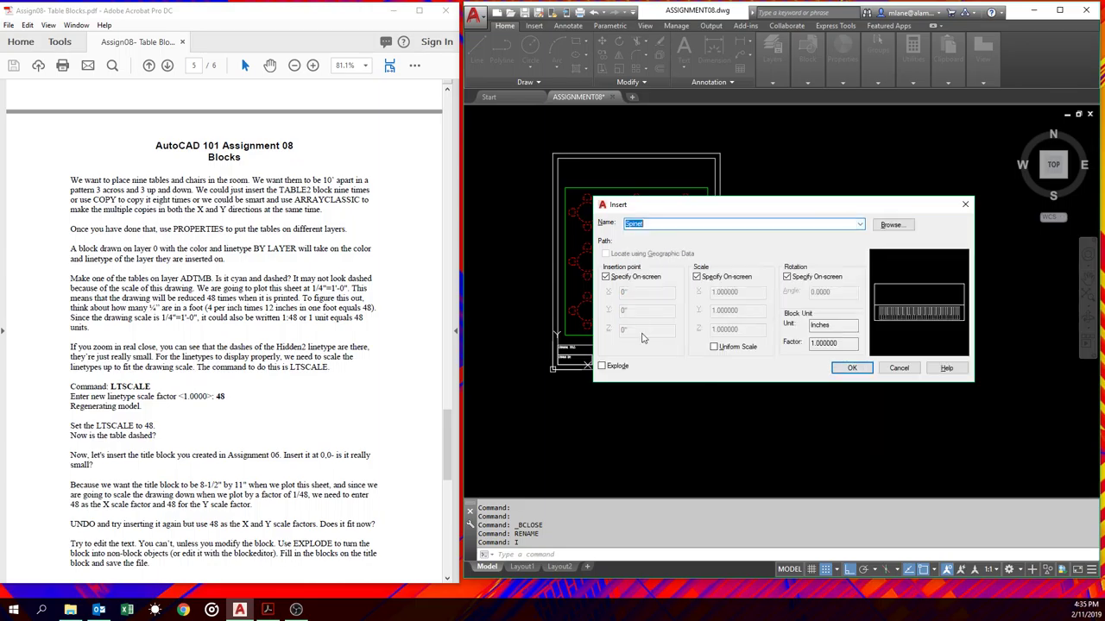
pyautogui.click(860, 224)
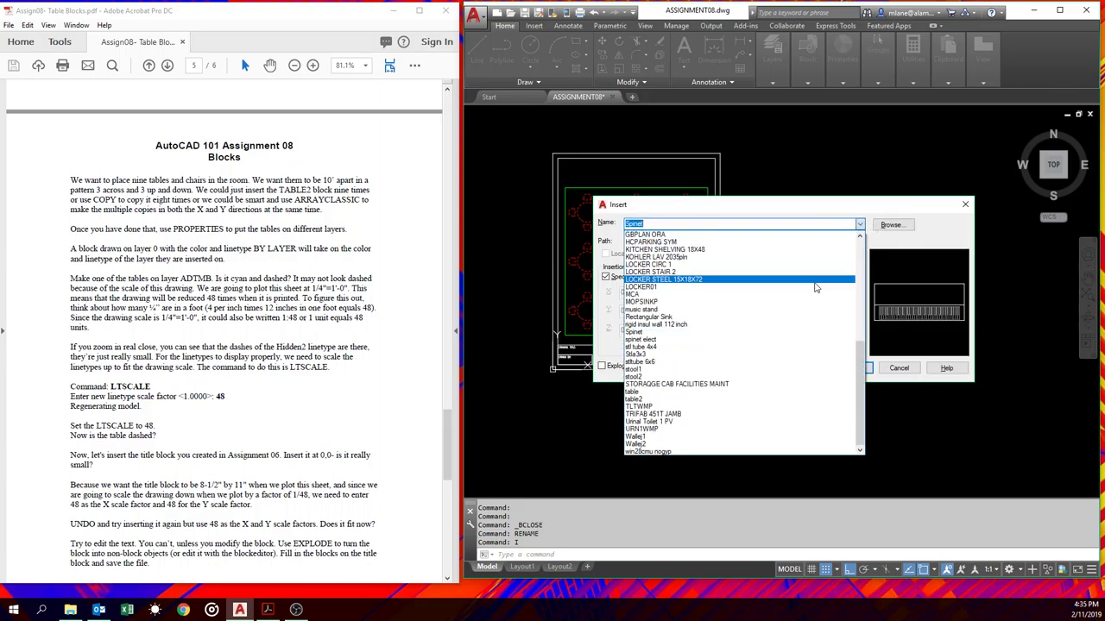
pyautogui.scroll(4, 788, 317)
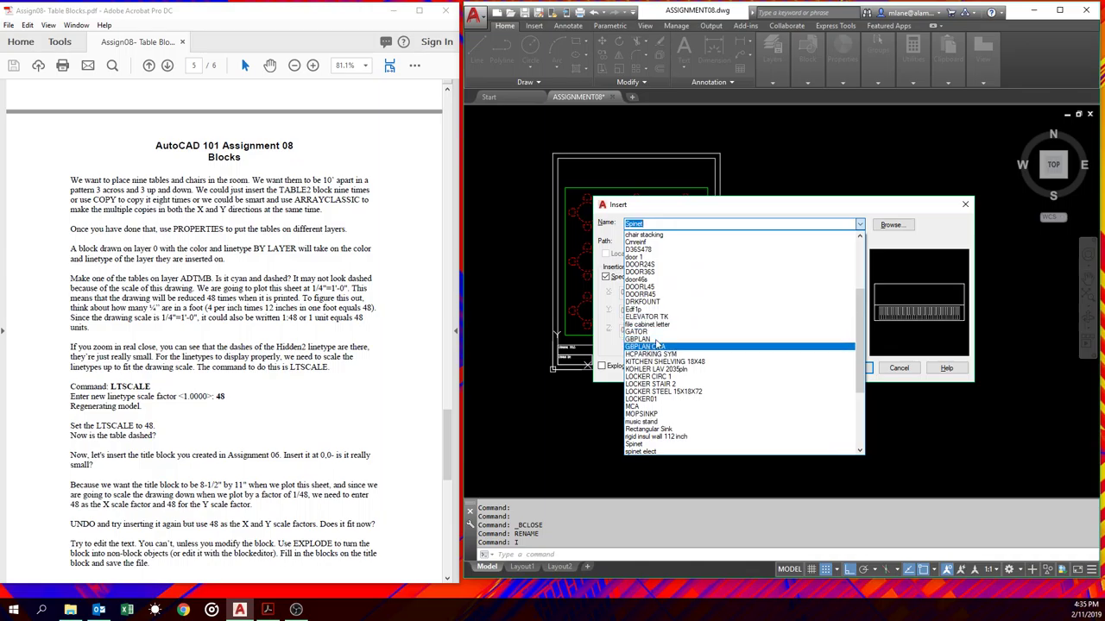
pyautogui.scroll(5, 673, 334)
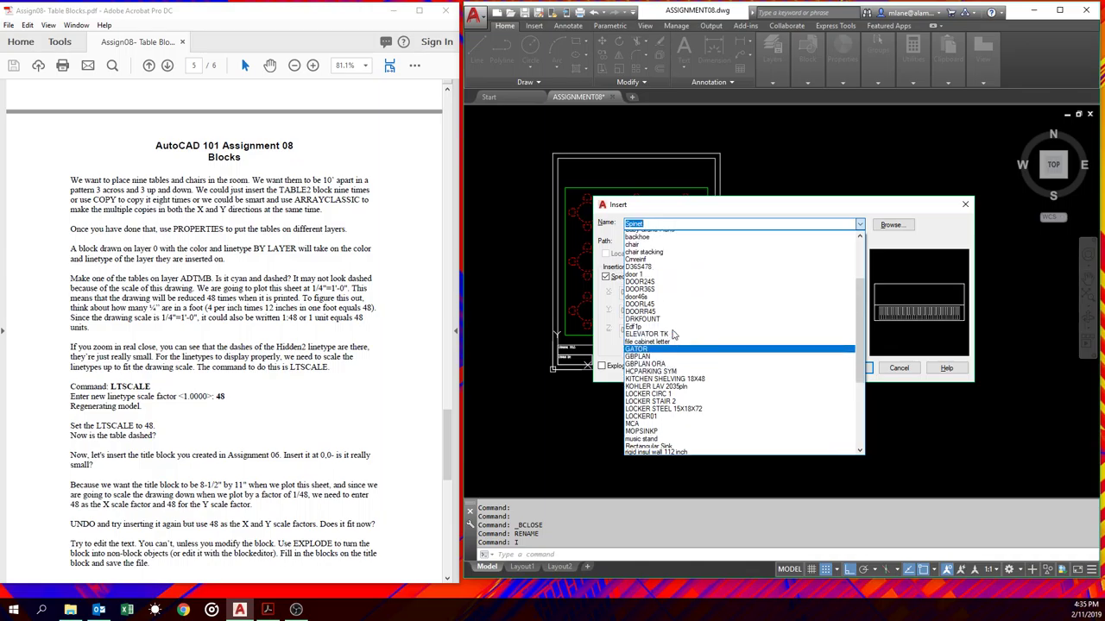
pyautogui.scroll(-2, 674, 335)
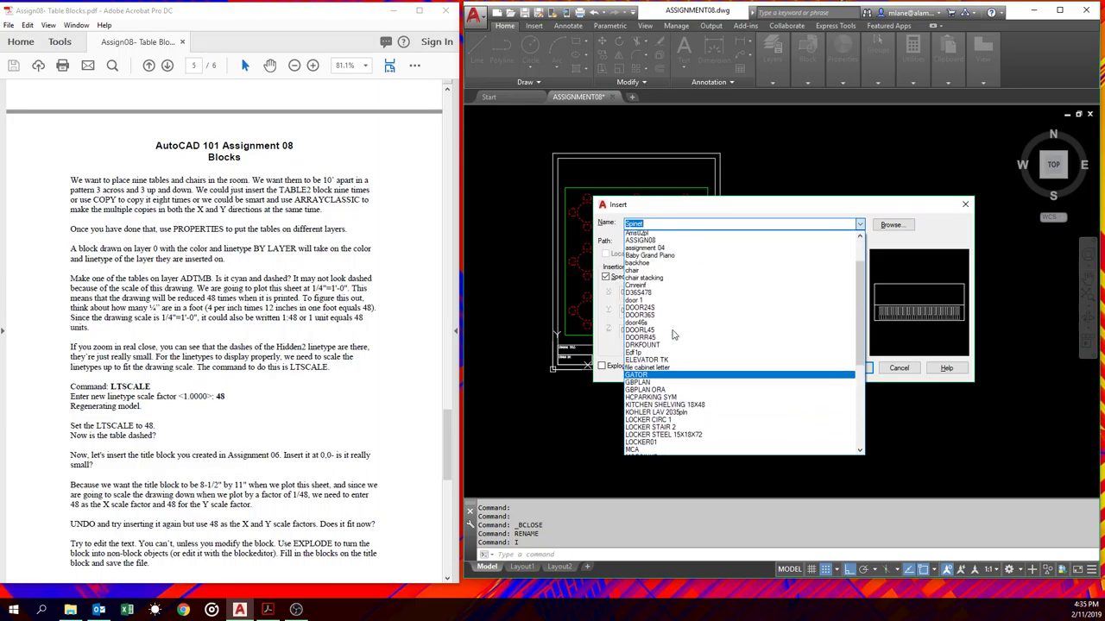
pyautogui.click(665, 276)
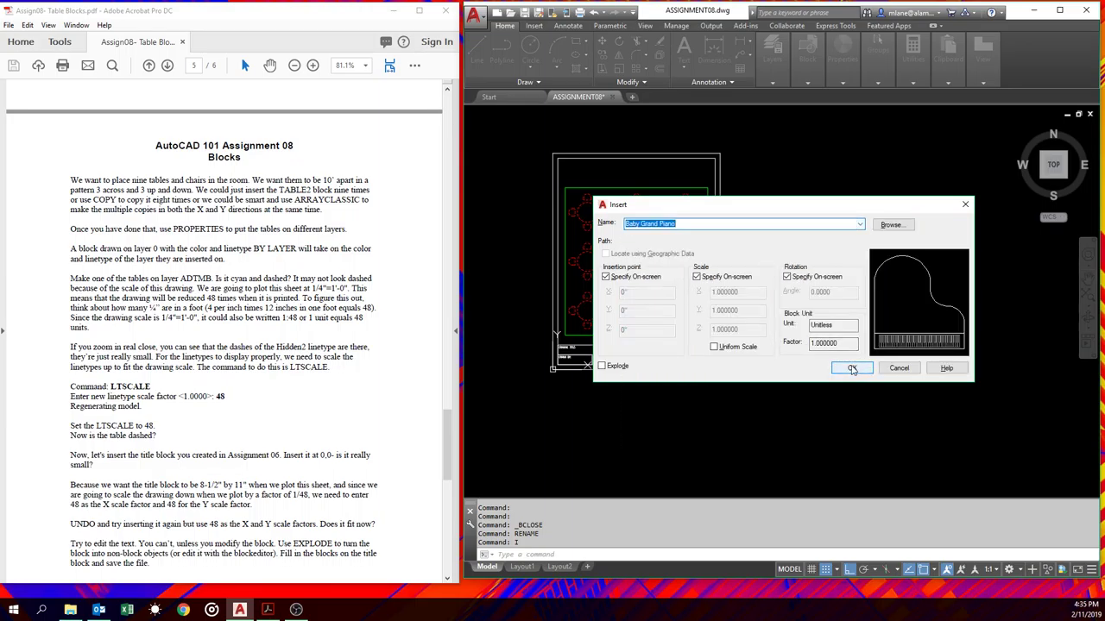
pyautogui.click(852, 368)
pyautogui.click(779, 304)
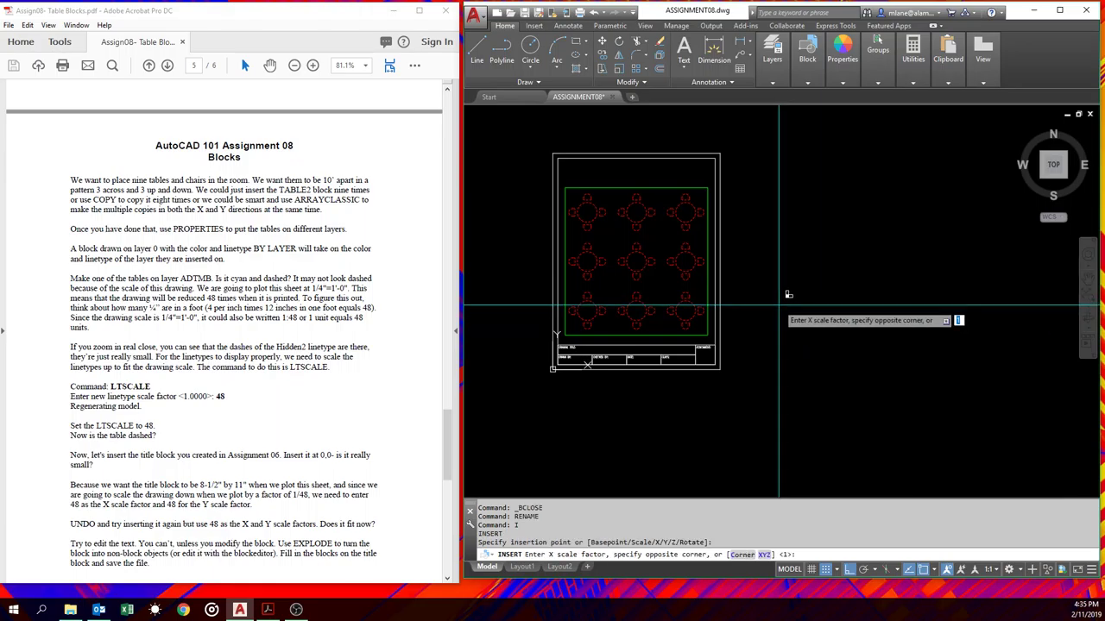
pyautogui.scroll(2, 786, 298)
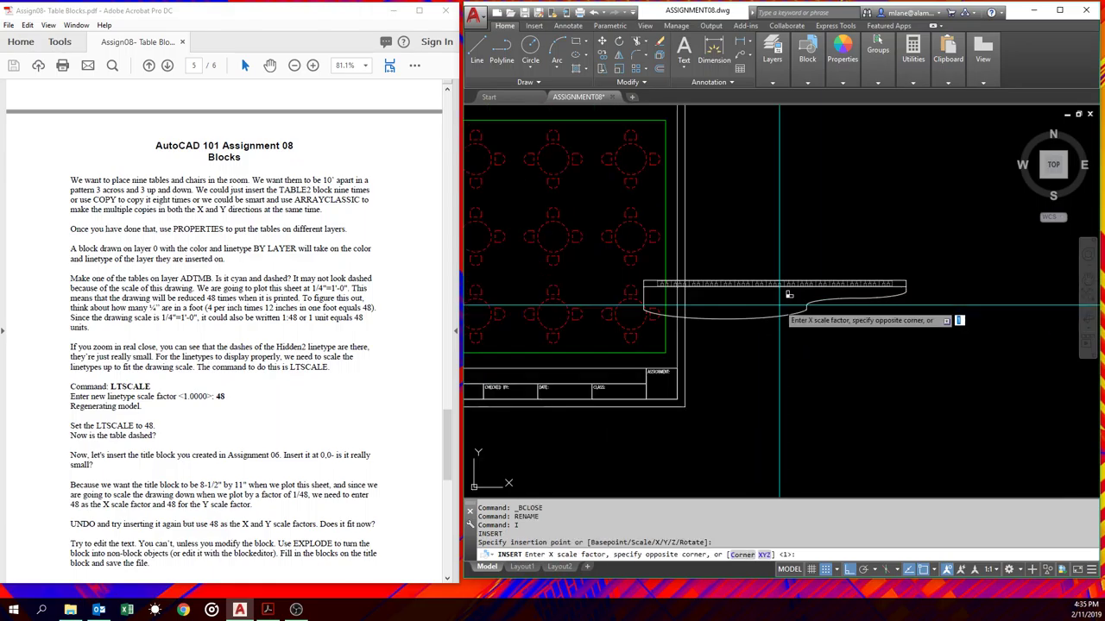
pyautogui.press('Escape')
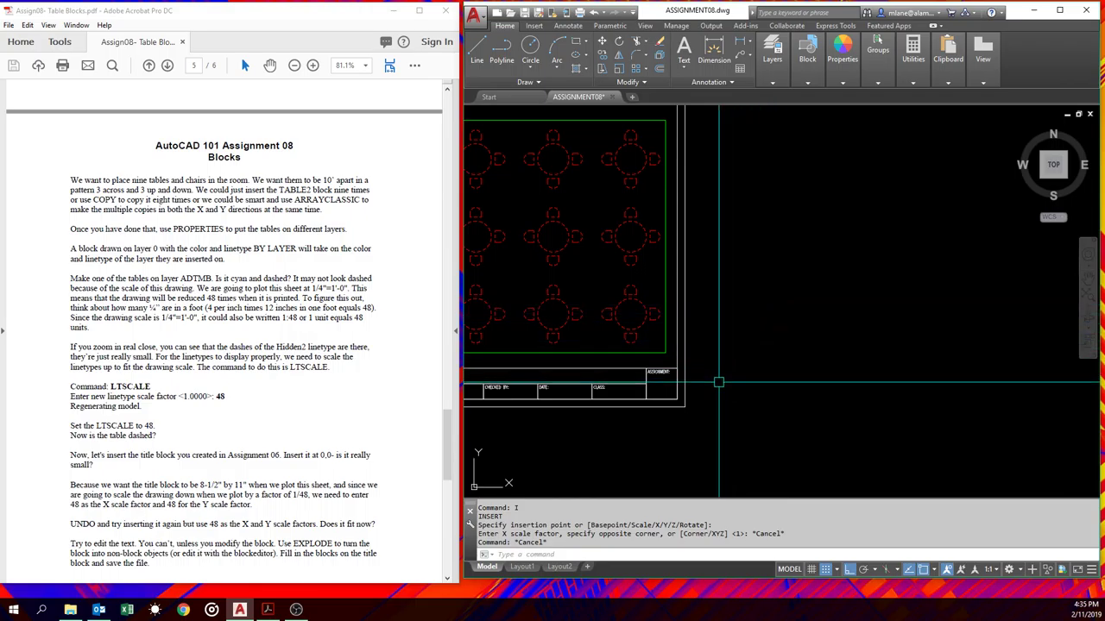
pyautogui.moveTo(723, 380); pyautogui.dragTo(818, 409, button='middle')
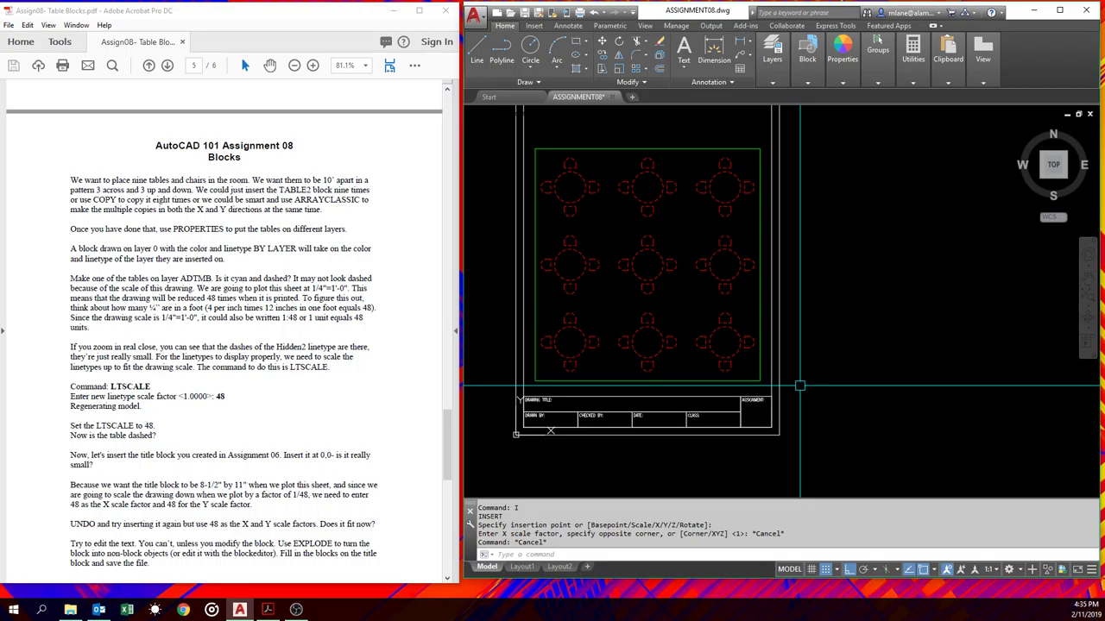
pyautogui.write('WBLO')
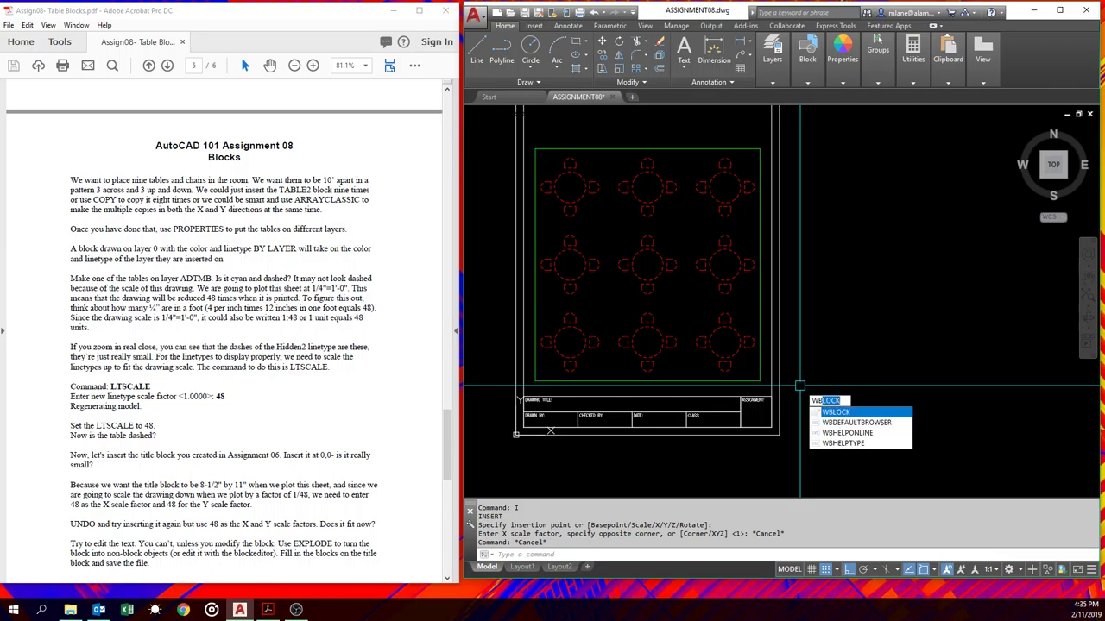
pyautogui.write('ck')
# - Start WBLOCK and open the file browser for the block's save location
pyautogui.press('Return')
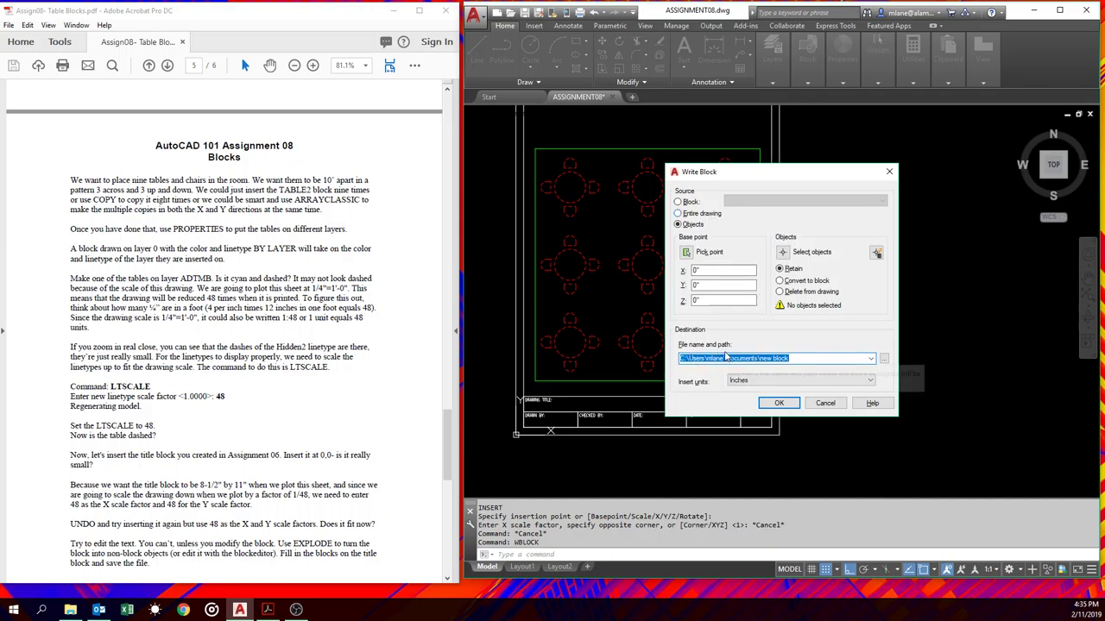
pyautogui.click(884, 358)
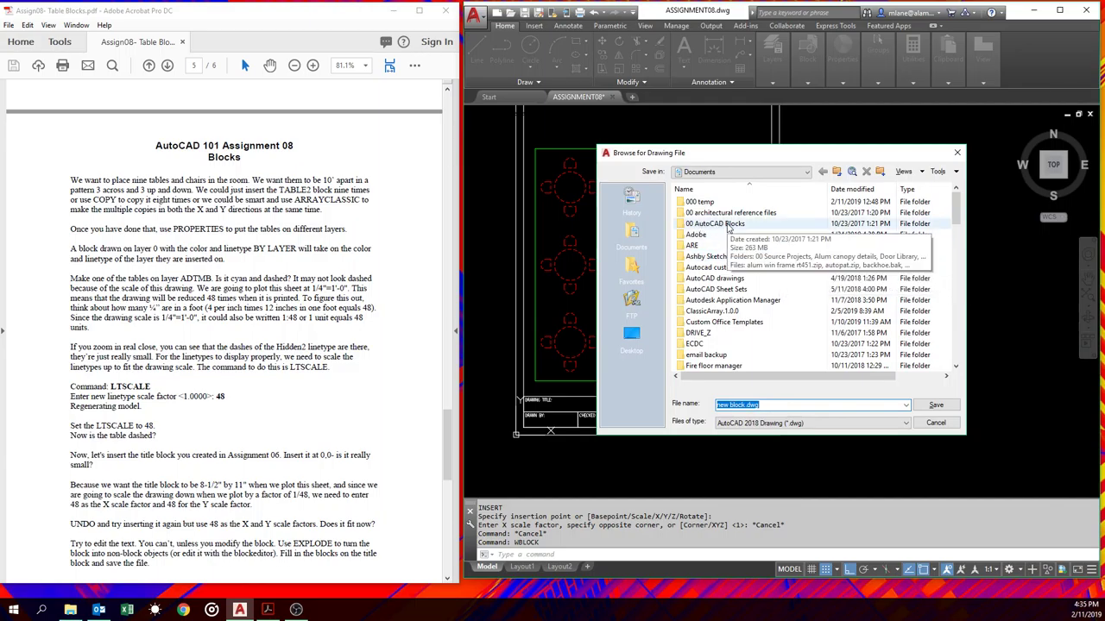
# - Browse the 00 AutoCAD Blocks subfolders: Drafting Symbols, Masonry and Steel Shapes libraries
pyautogui.doubleClick(713, 224)
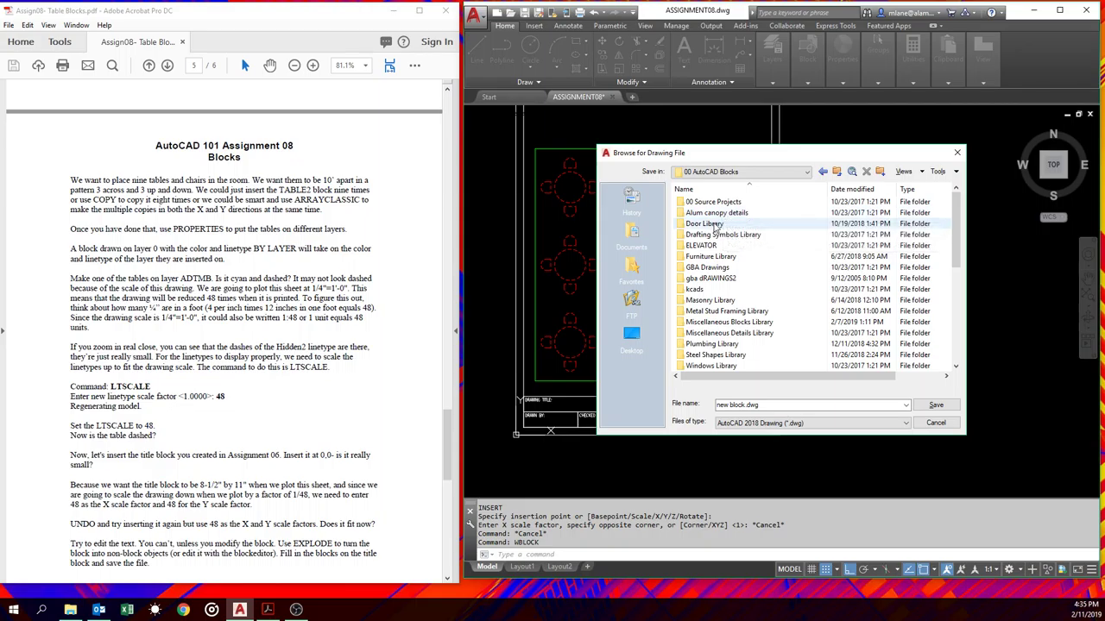
pyautogui.doubleClick(719, 235)
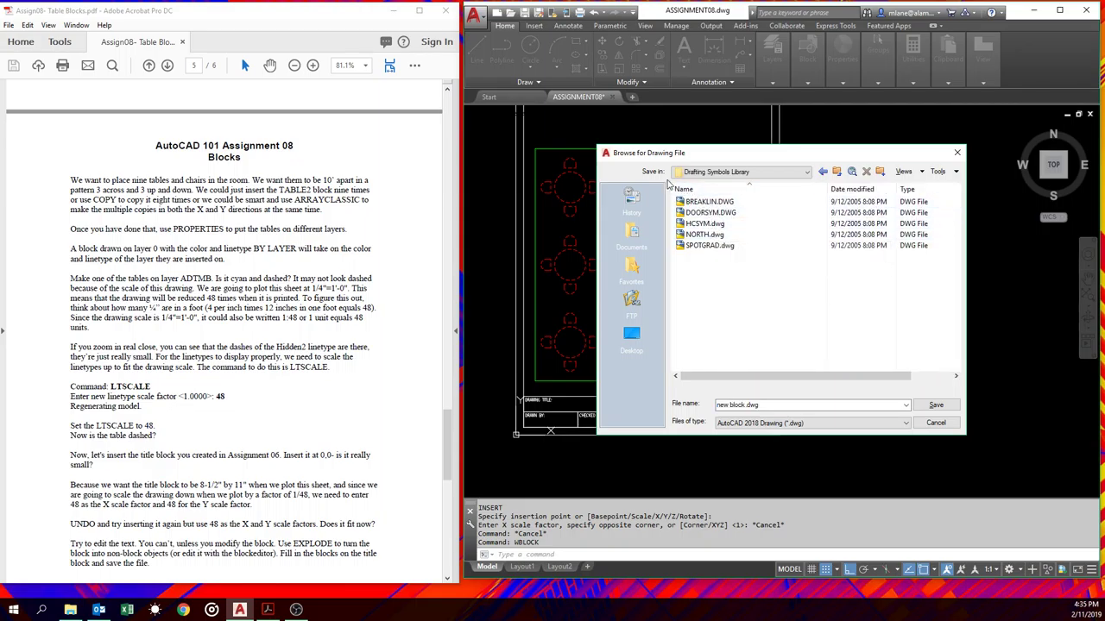
pyautogui.click(836, 171)
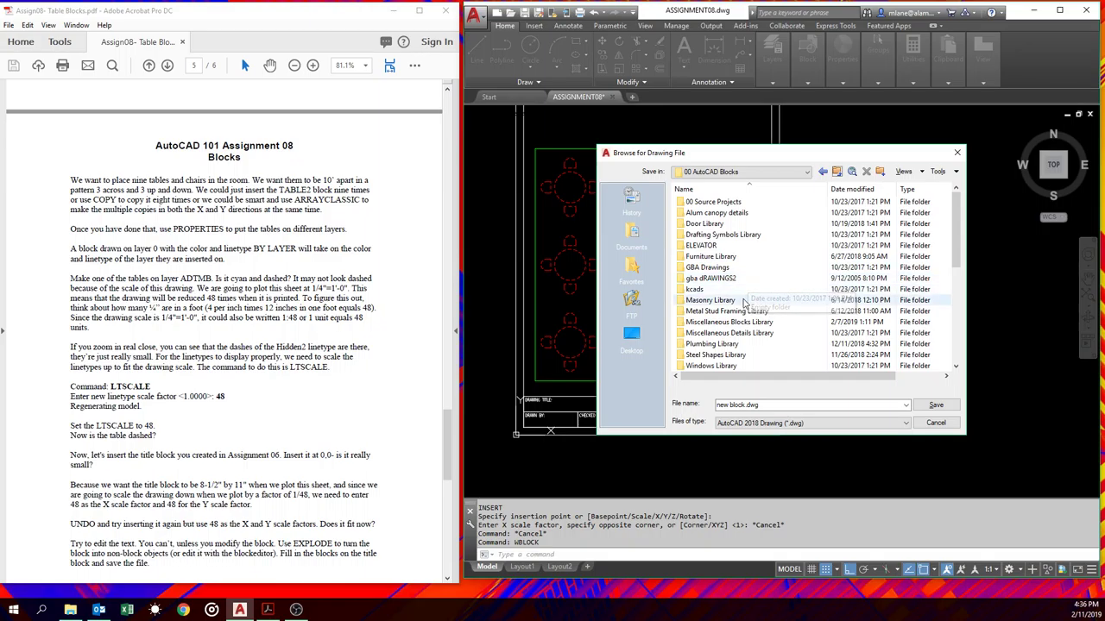
pyautogui.doubleClick(740, 300)
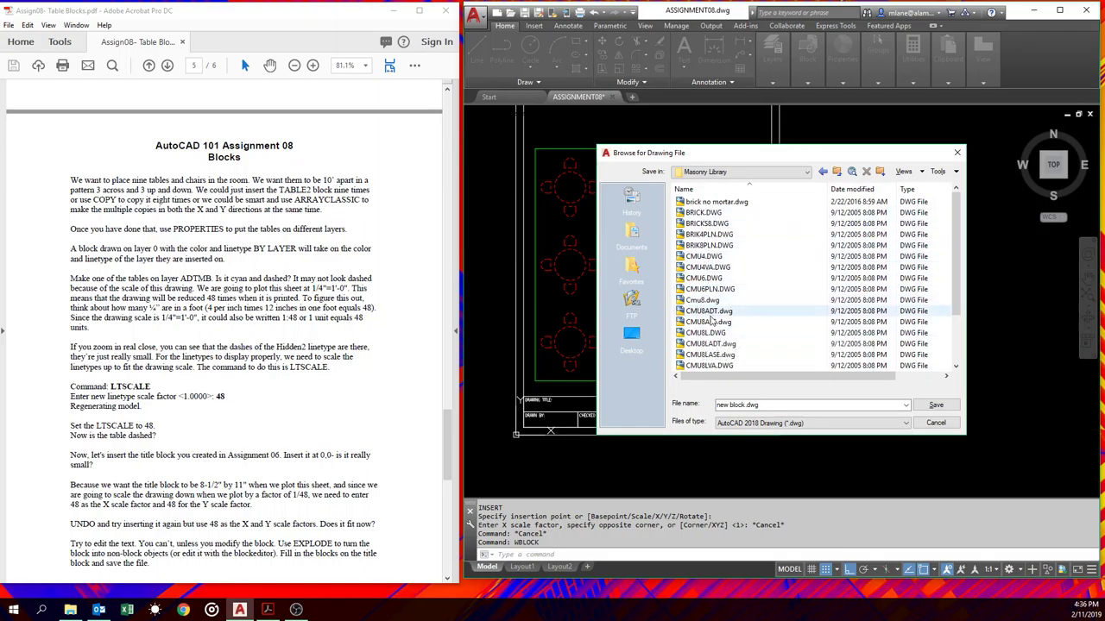
pyautogui.scroll(-2, 725, 328)
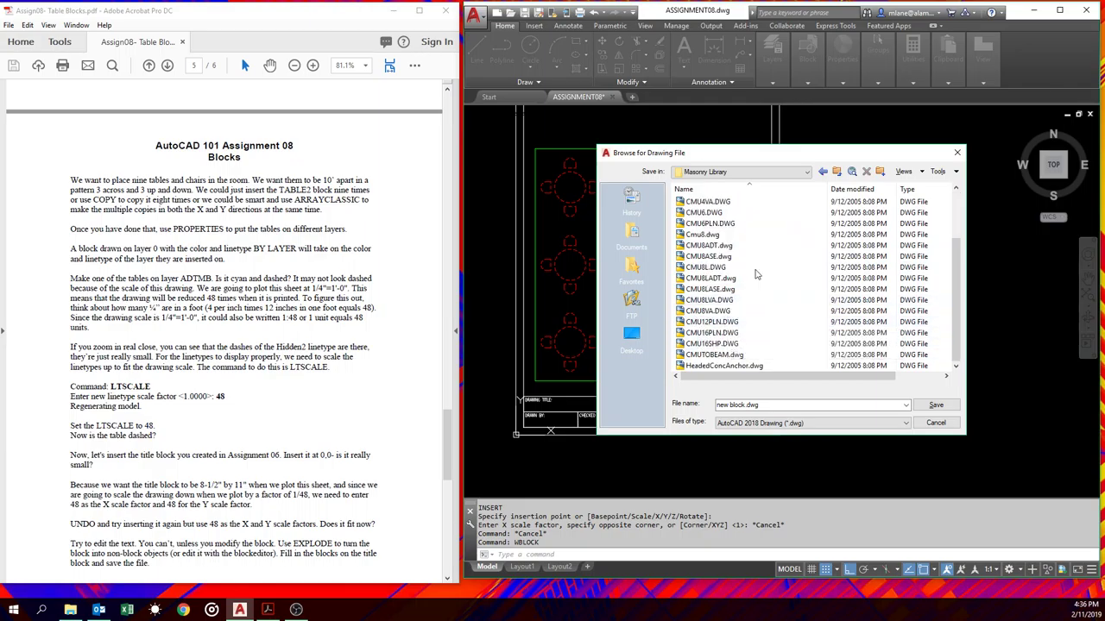
pyautogui.click(823, 171)
pyautogui.scroll(-3, 777, 252)
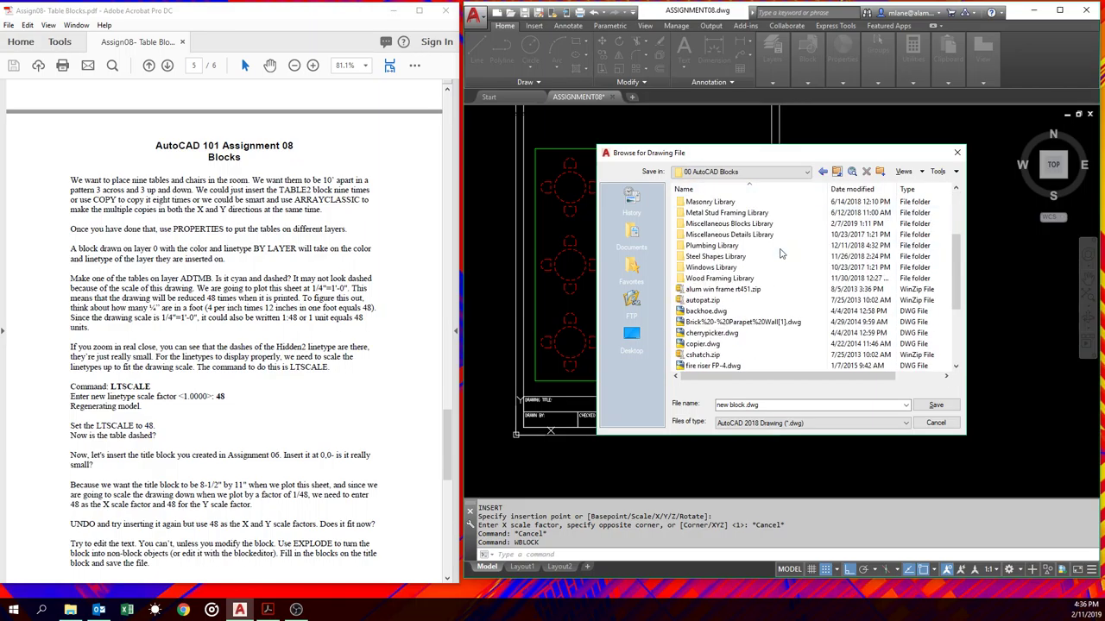
pyautogui.doubleClick(713, 256)
# - Select C4x54.dwg, then cancel the file browser, keeping the default path
pyautogui.click(705, 225)
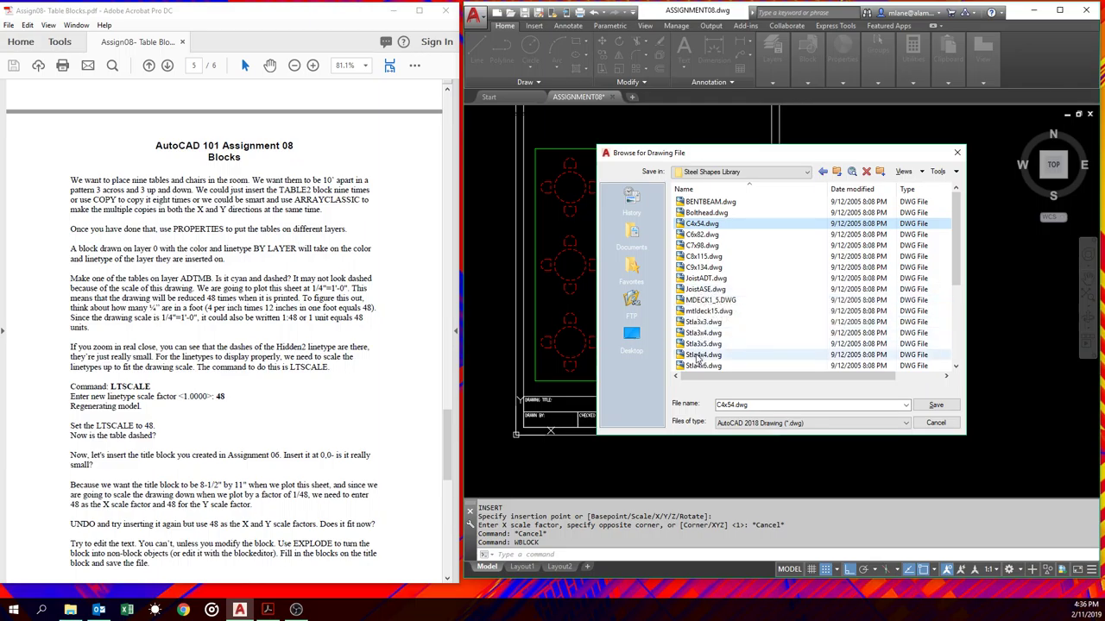
pyautogui.scroll(-4, 714, 321)
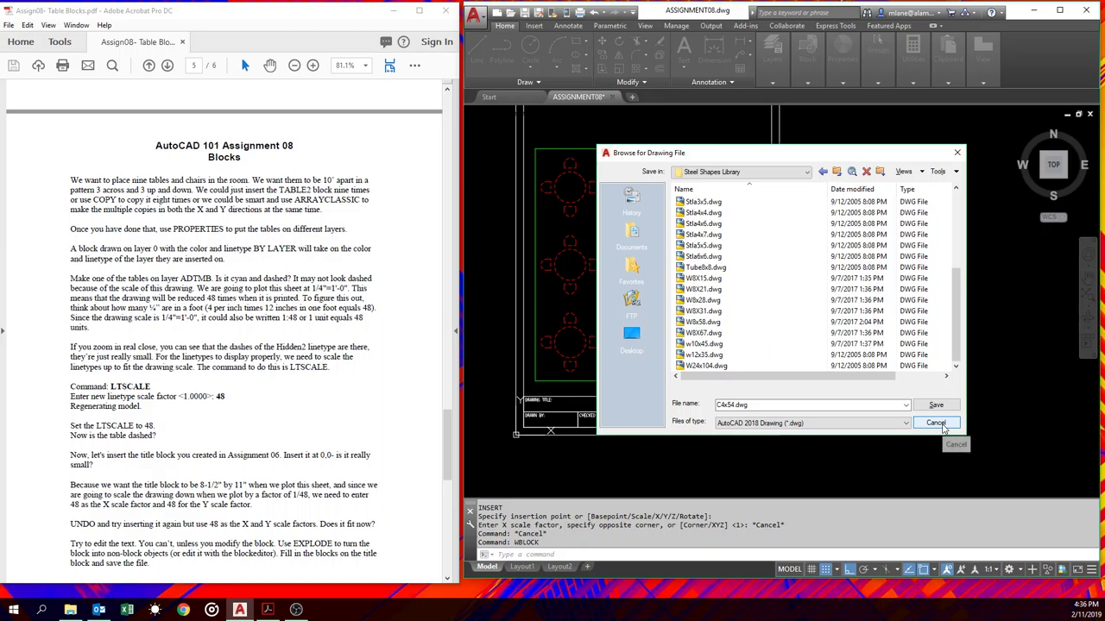
pyautogui.click(936, 423)
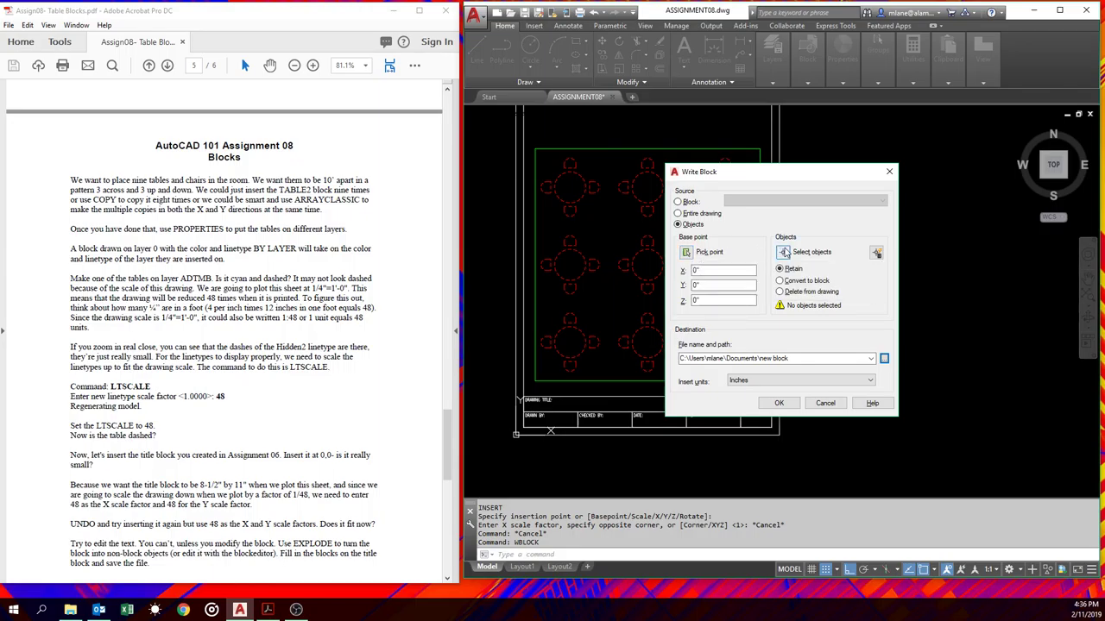
# - Set the Write Block source to the table2 block, then cancel without writing a file
pyautogui.click(678, 202)
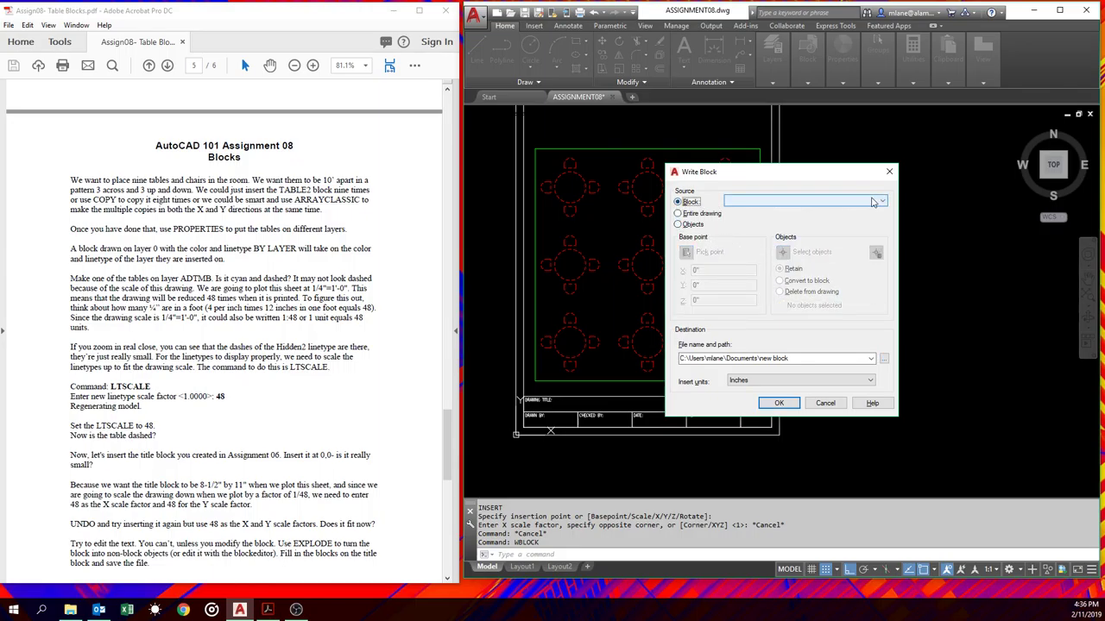
pyautogui.click(874, 202)
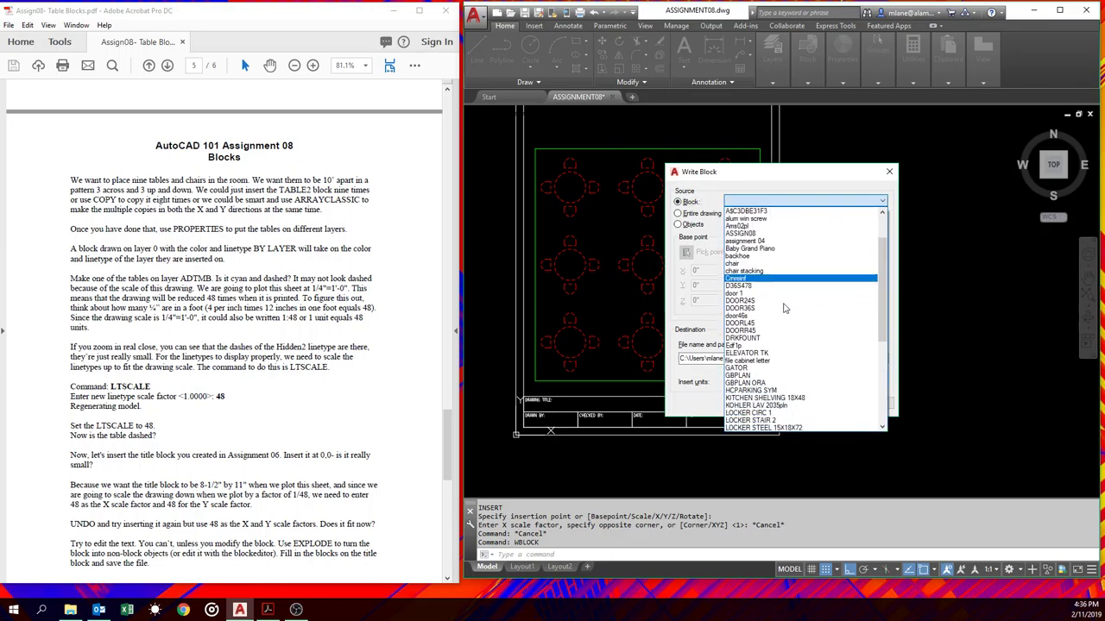
pyautogui.scroll(-7, 785, 308)
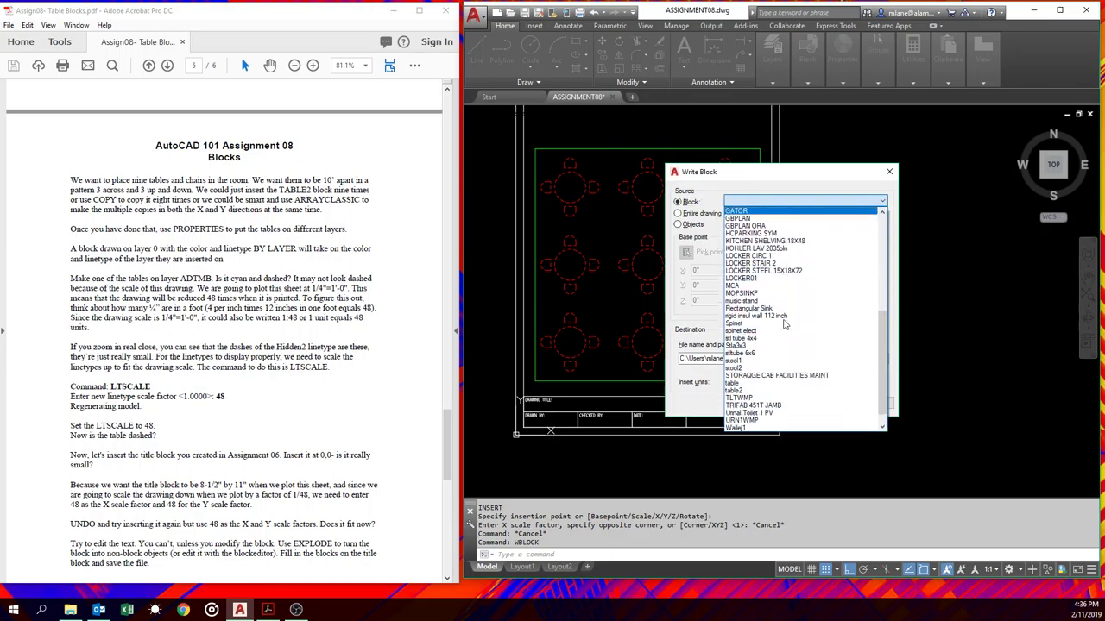
pyautogui.click(739, 395)
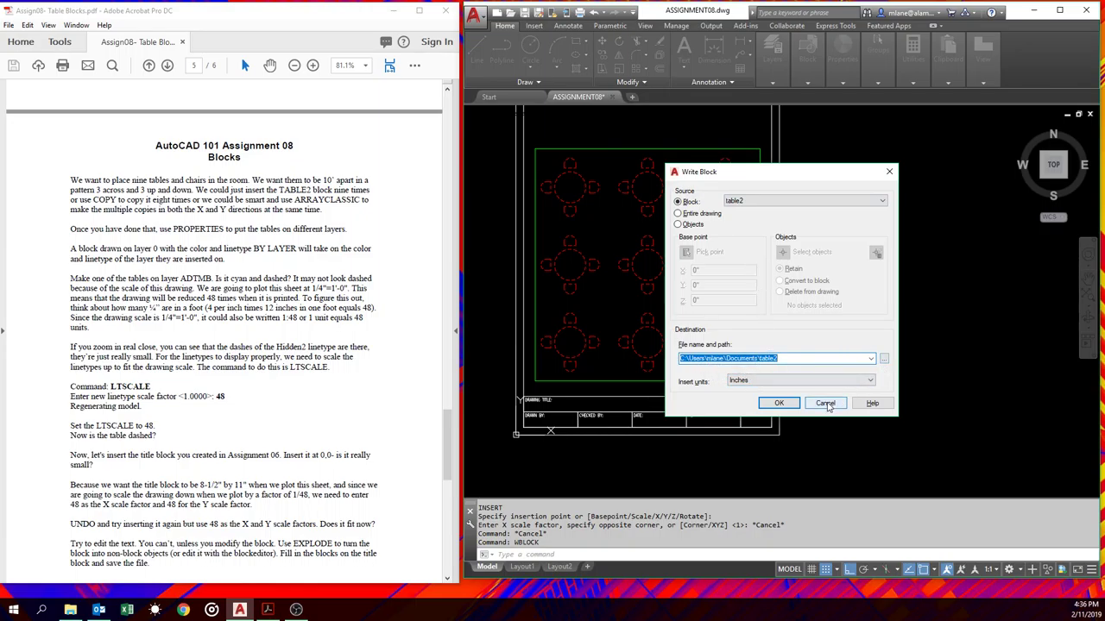
pyautogui.click(826, 404)
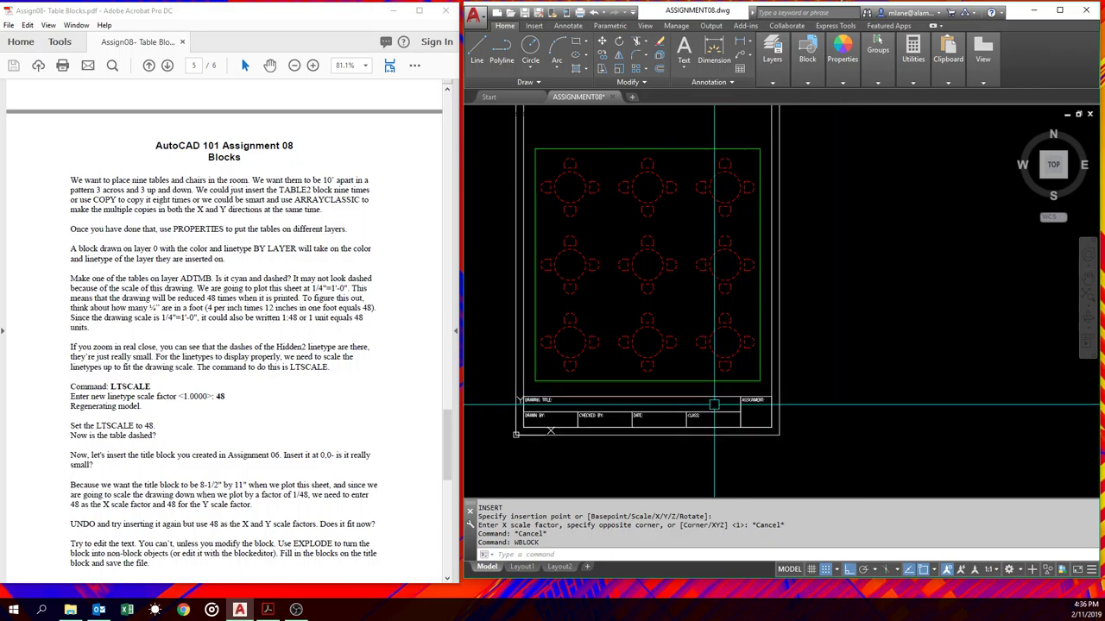
pyautogui.scroll(5, 537, 417)
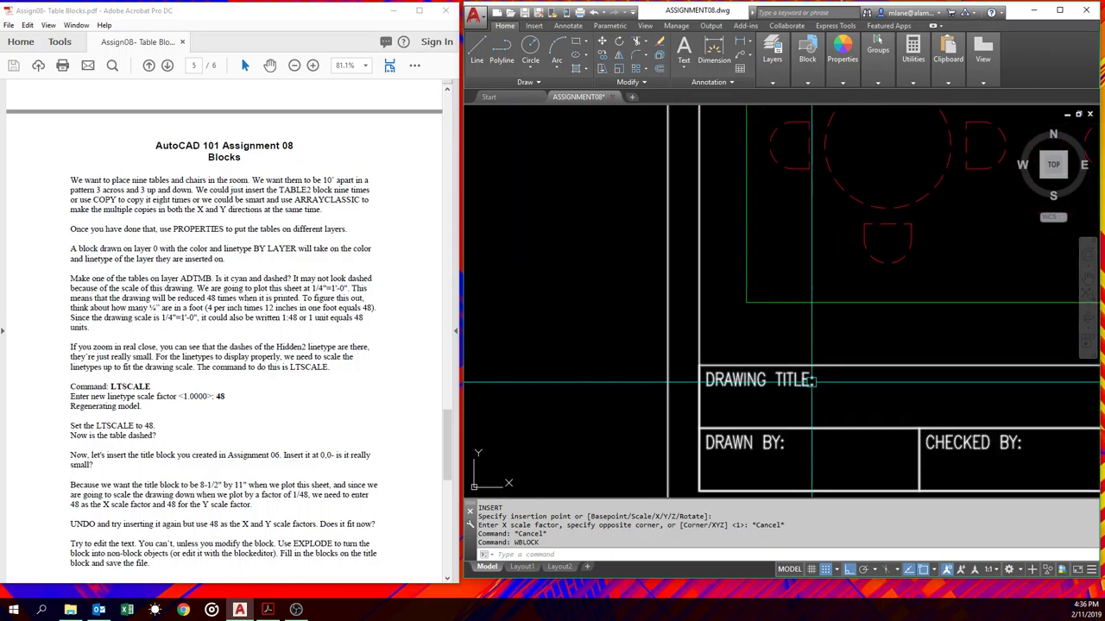
pyautogui.moveTo(811, 380); pyautogui.dragTo(625, 358, button='middle')
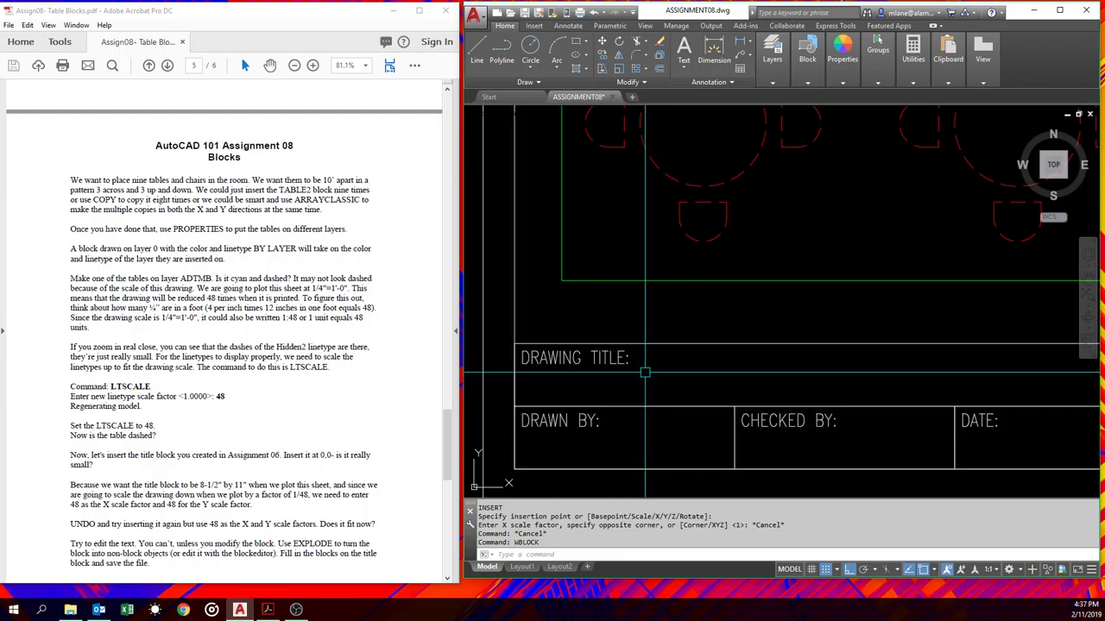
pyautogui.write('EXPLODE')
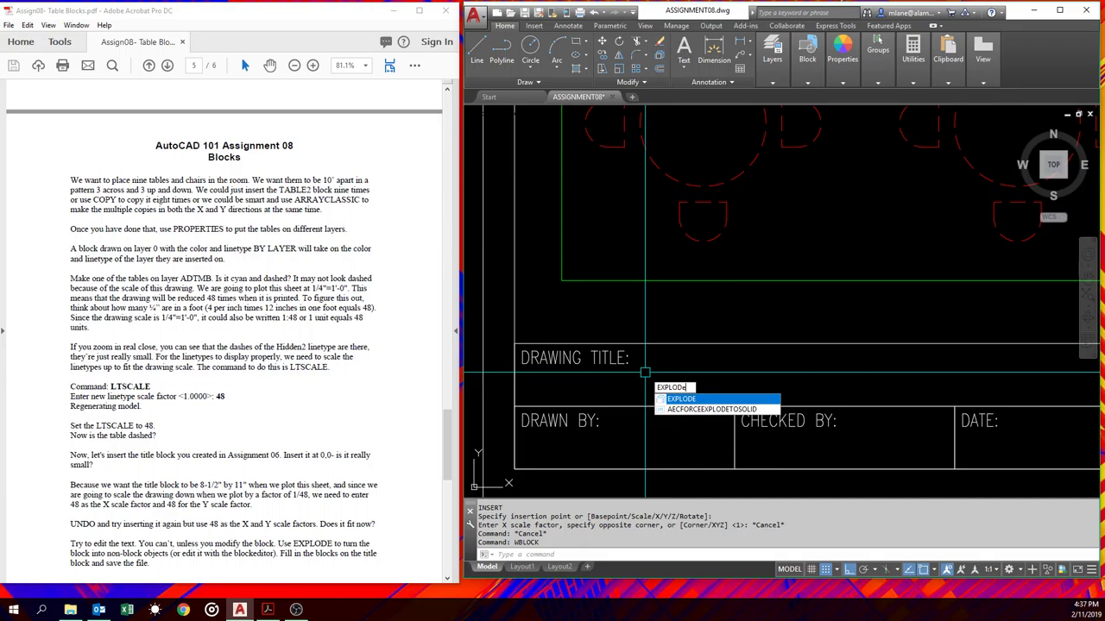
# - Explode the inserted title block with EXPLODE so its lines and text are editable
pyautogui.press('Return')
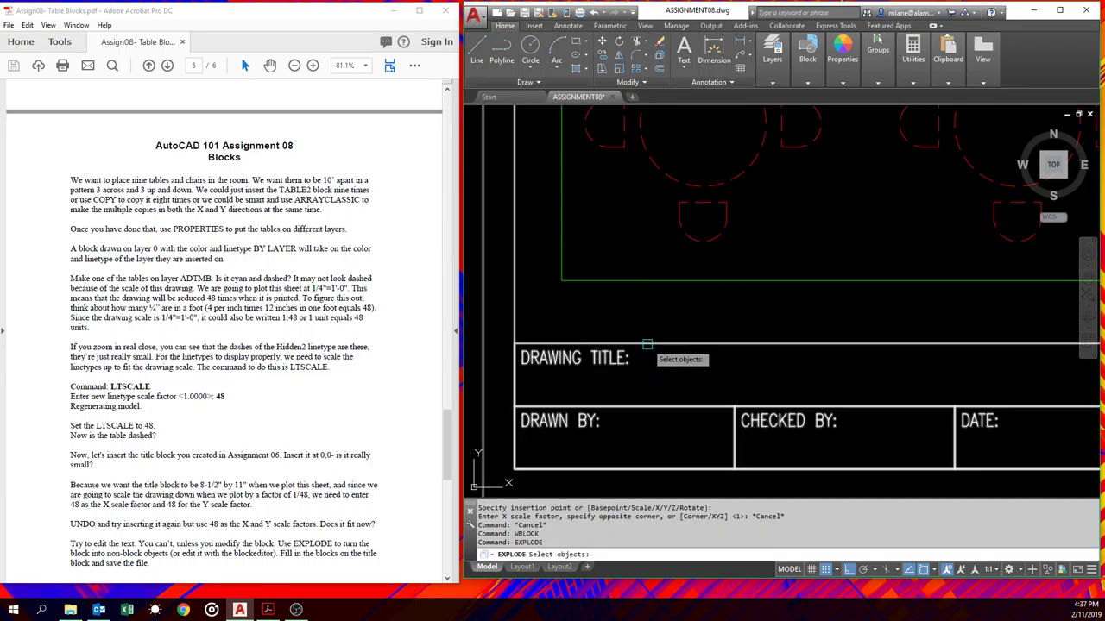
pyautogui.click(616, 359)
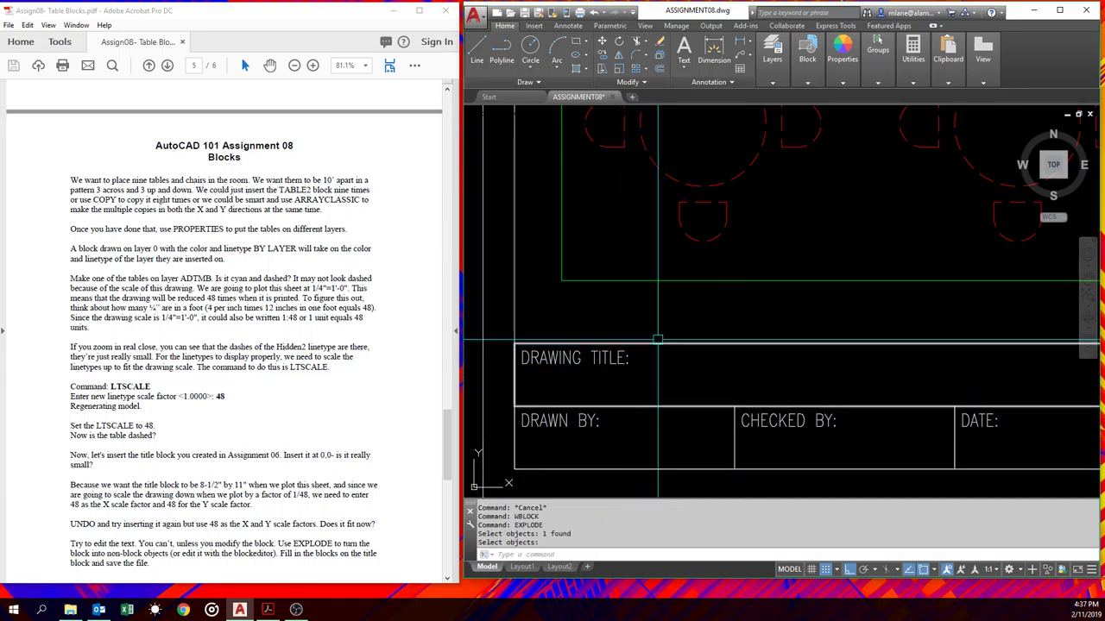
pyautogui.scroll(-5, 655, 344)
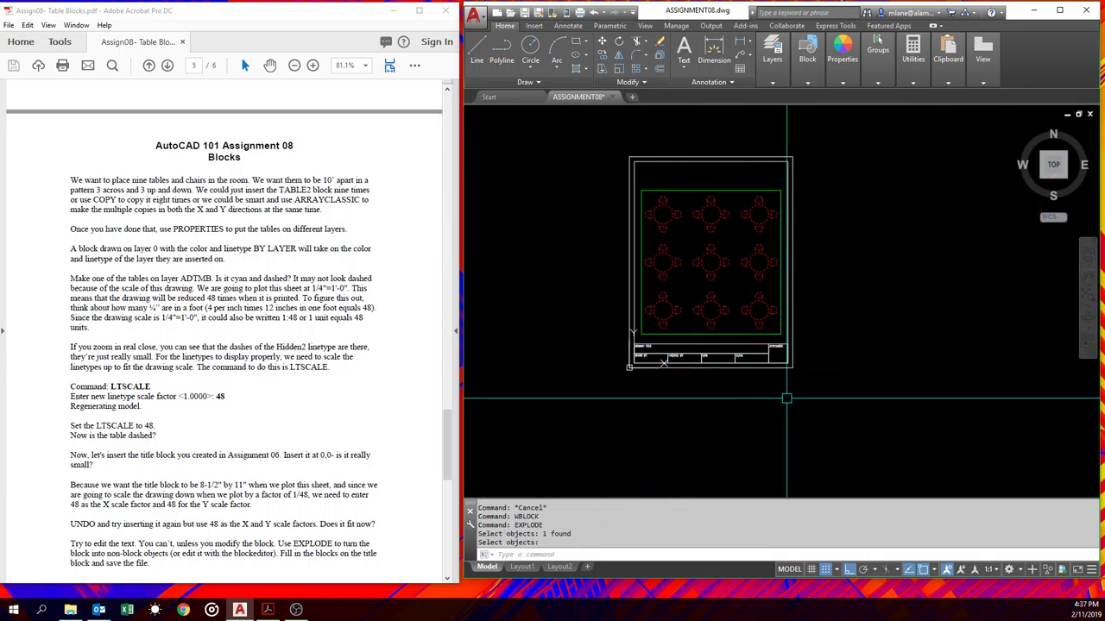
pyautogui.scroll(-2, 678, 421)
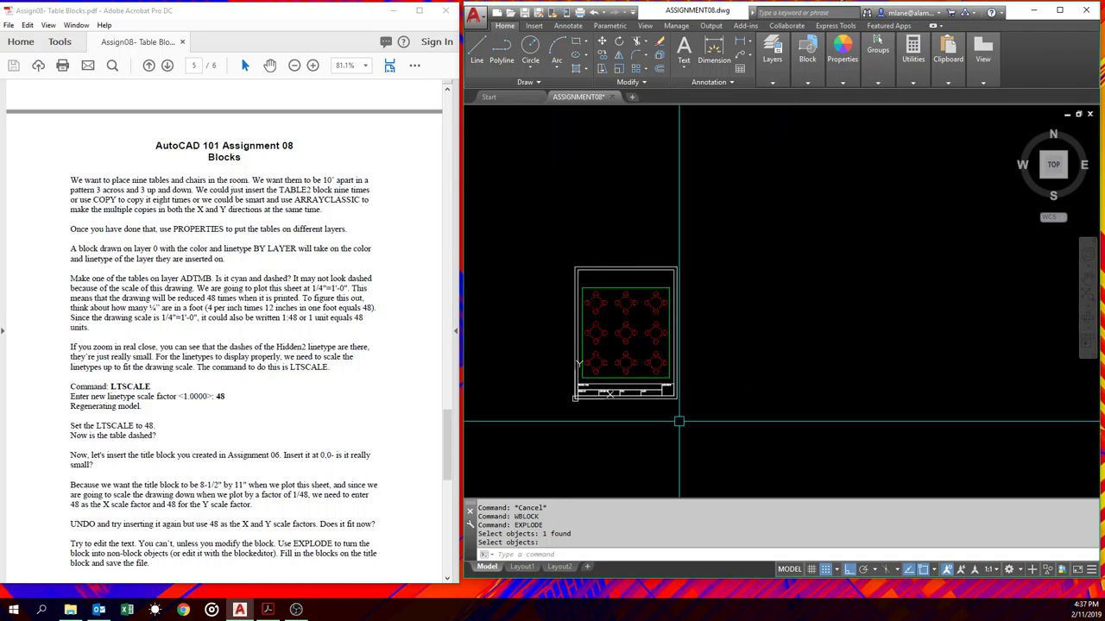
pyautogui.scroll(8, 580, 388)
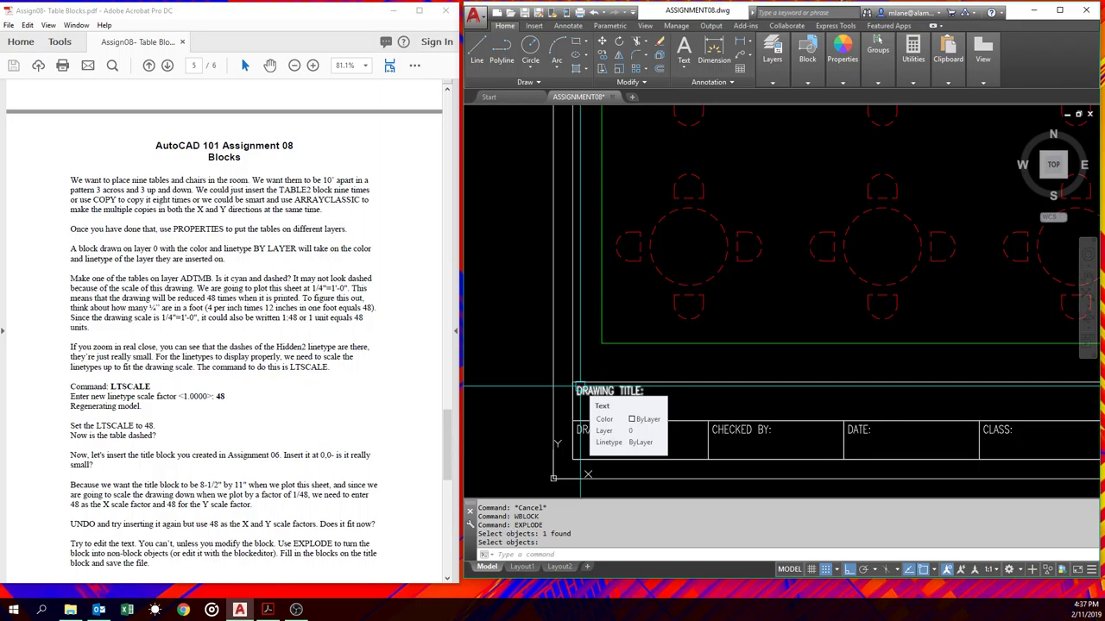
pyautogui.scroll(-5, 580, 386)
pyautogui.scroll(8, 613, 360)
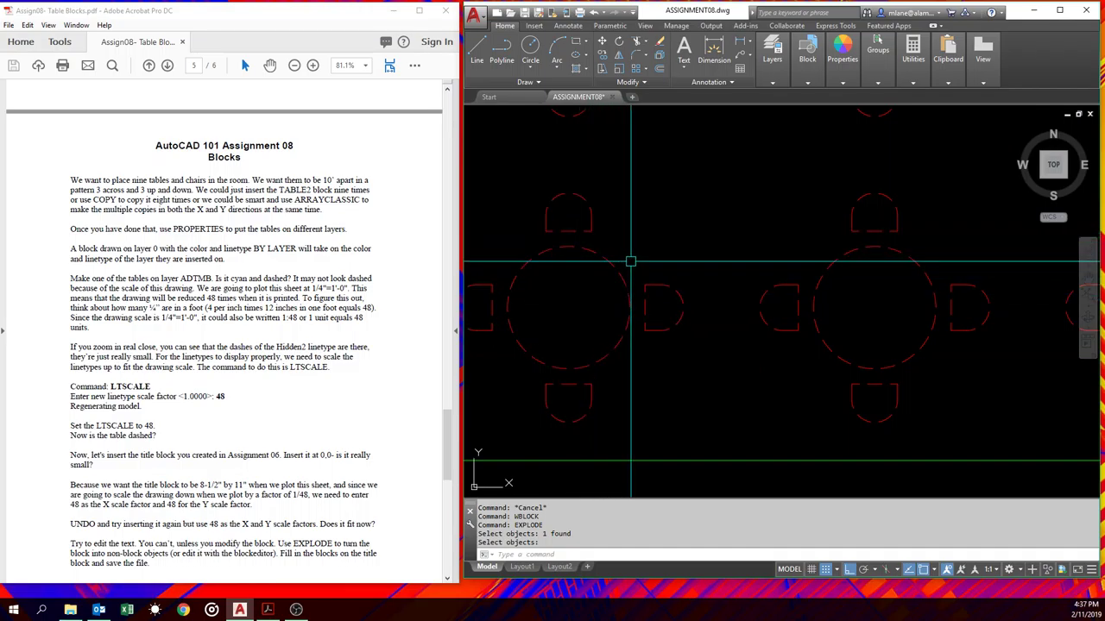
pyautogui.scroll(-5, 630, 261)
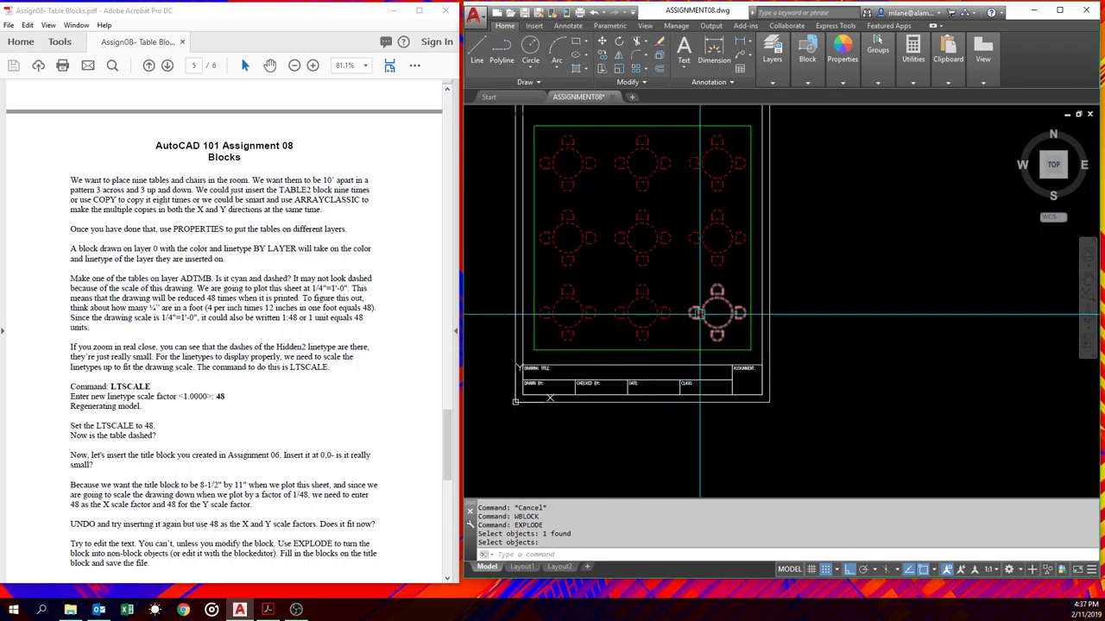
pyautogui.scroll(4, 624, 321)
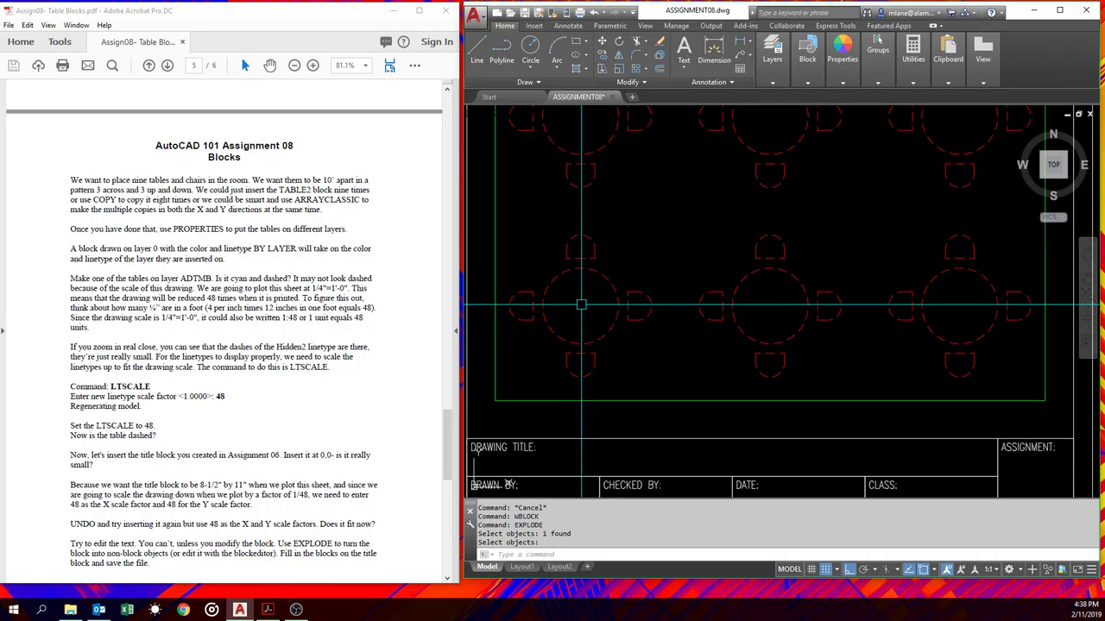
pyautogui.scroll(-4, 581, 305)
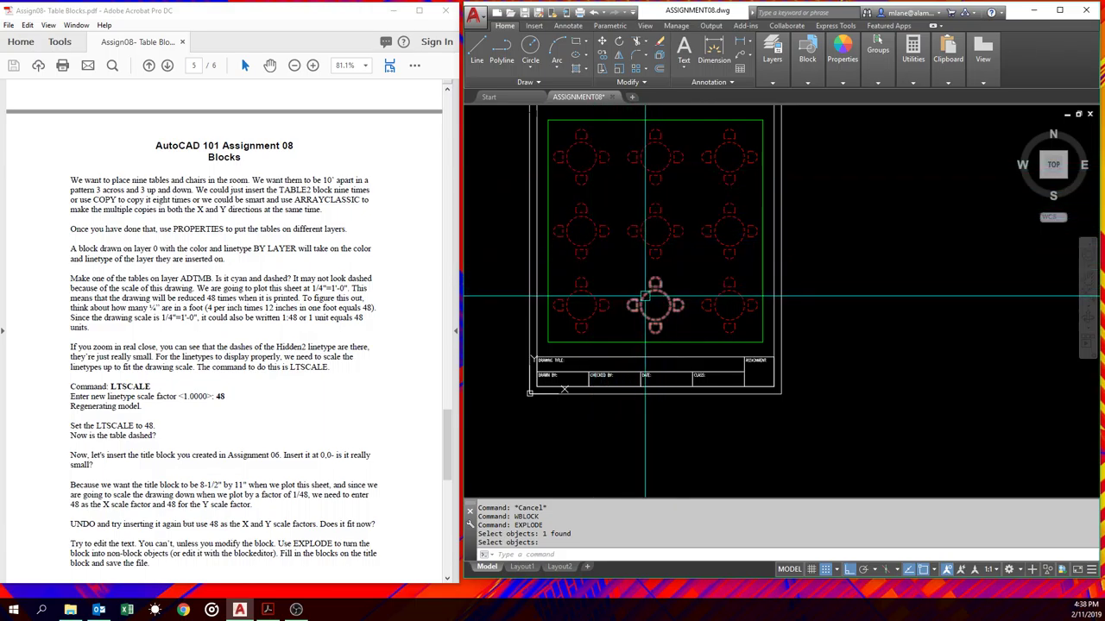
pyautogui.moveTo(653, 241)
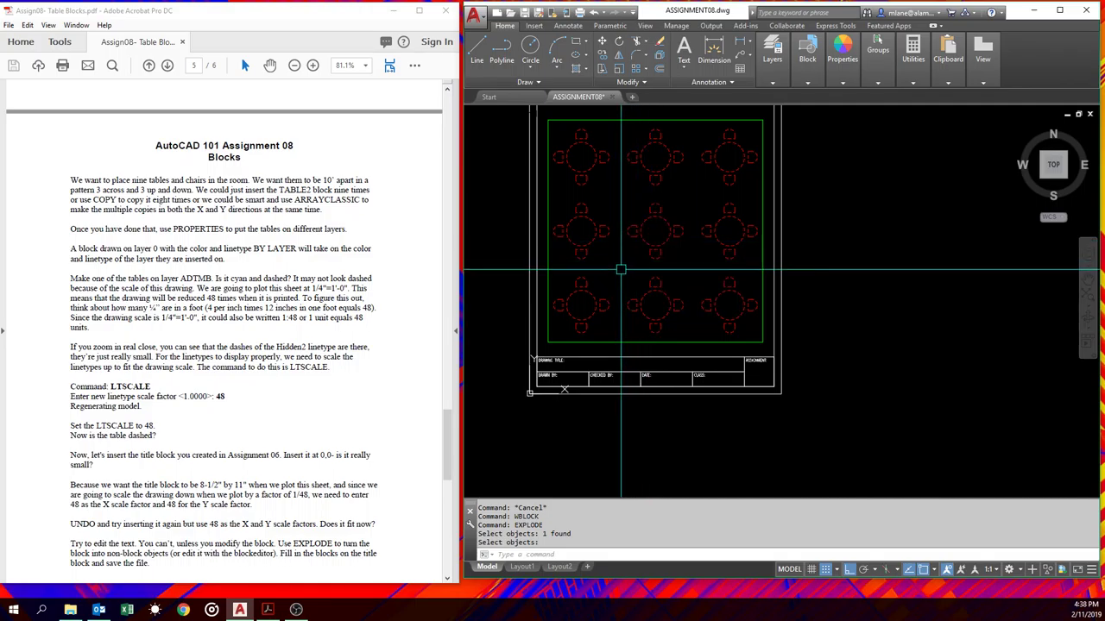
pyautogui.scroll(5, 590, 339)
pyautogui.scroll(-2, 591, 340)
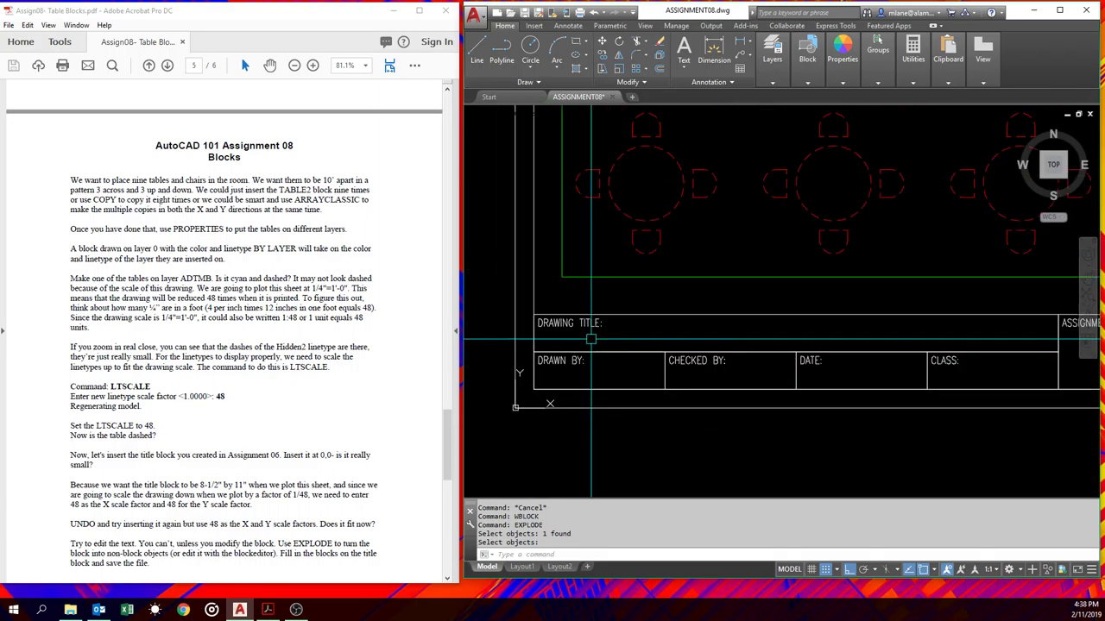
pyautogui.scroll(-5, 590, 339)
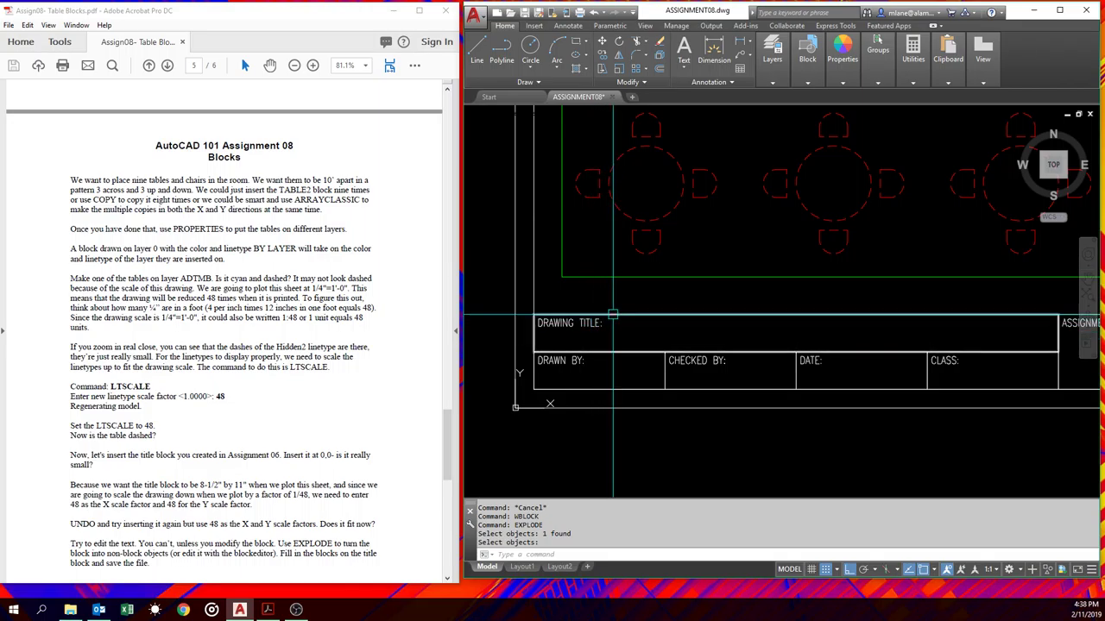
pyautogui.scroll(2, 651, 335)
pyautogui.scroll(5, 651, 335)
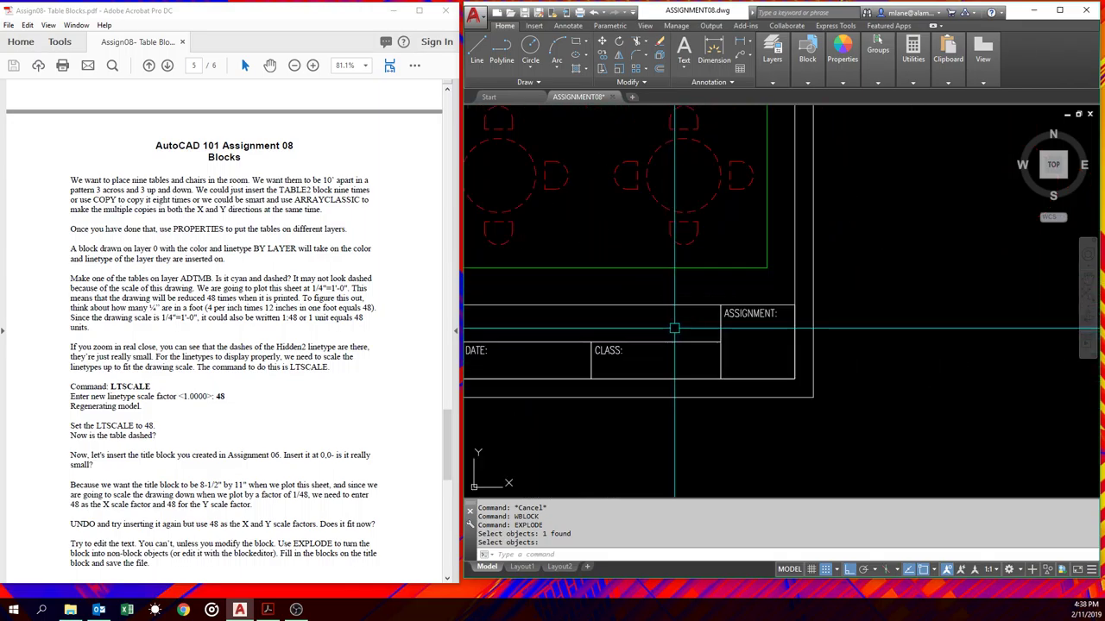
pyautogui.scroll(-2, 706, 354)
pyautogui.scroll(-4, 706, 354)
pyautogui.scroll(5, 708, 341)
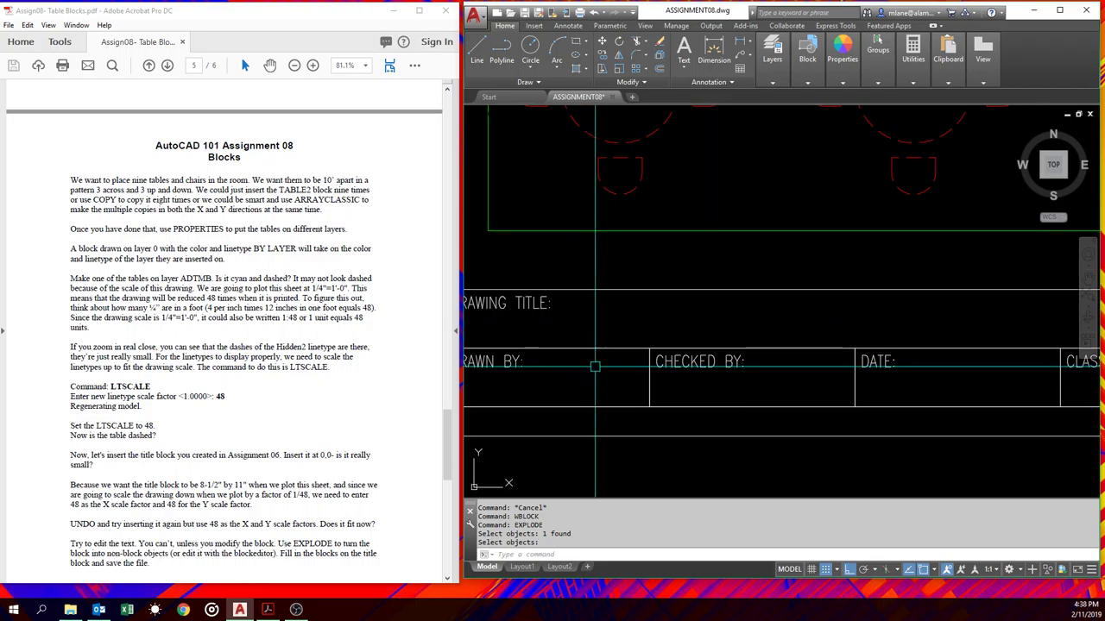
pyautogui.scroll(-5, 634, 309)
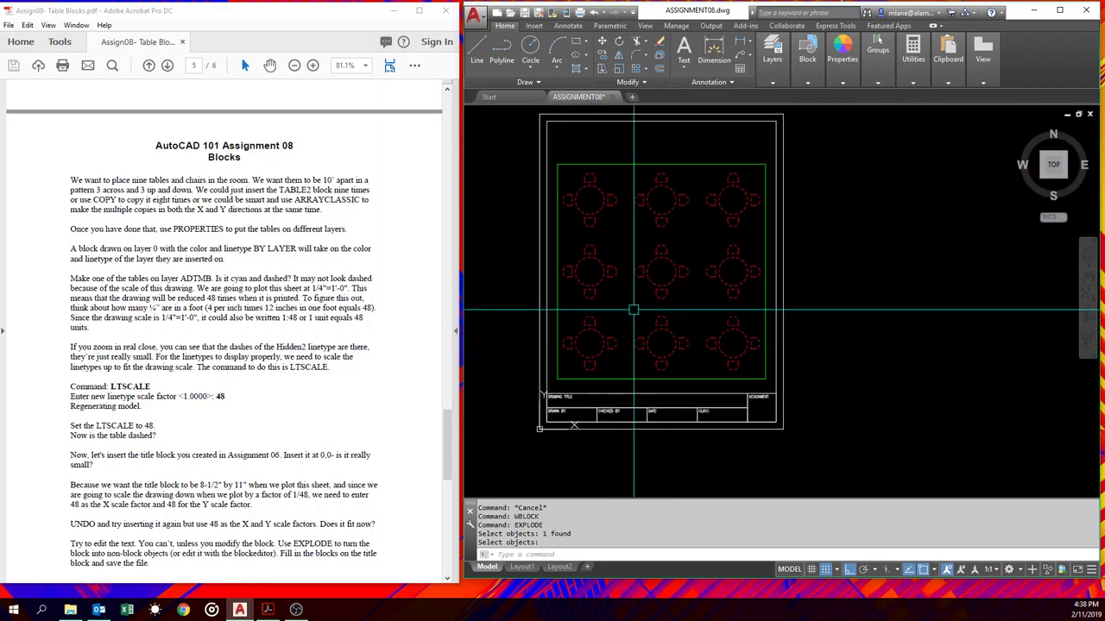